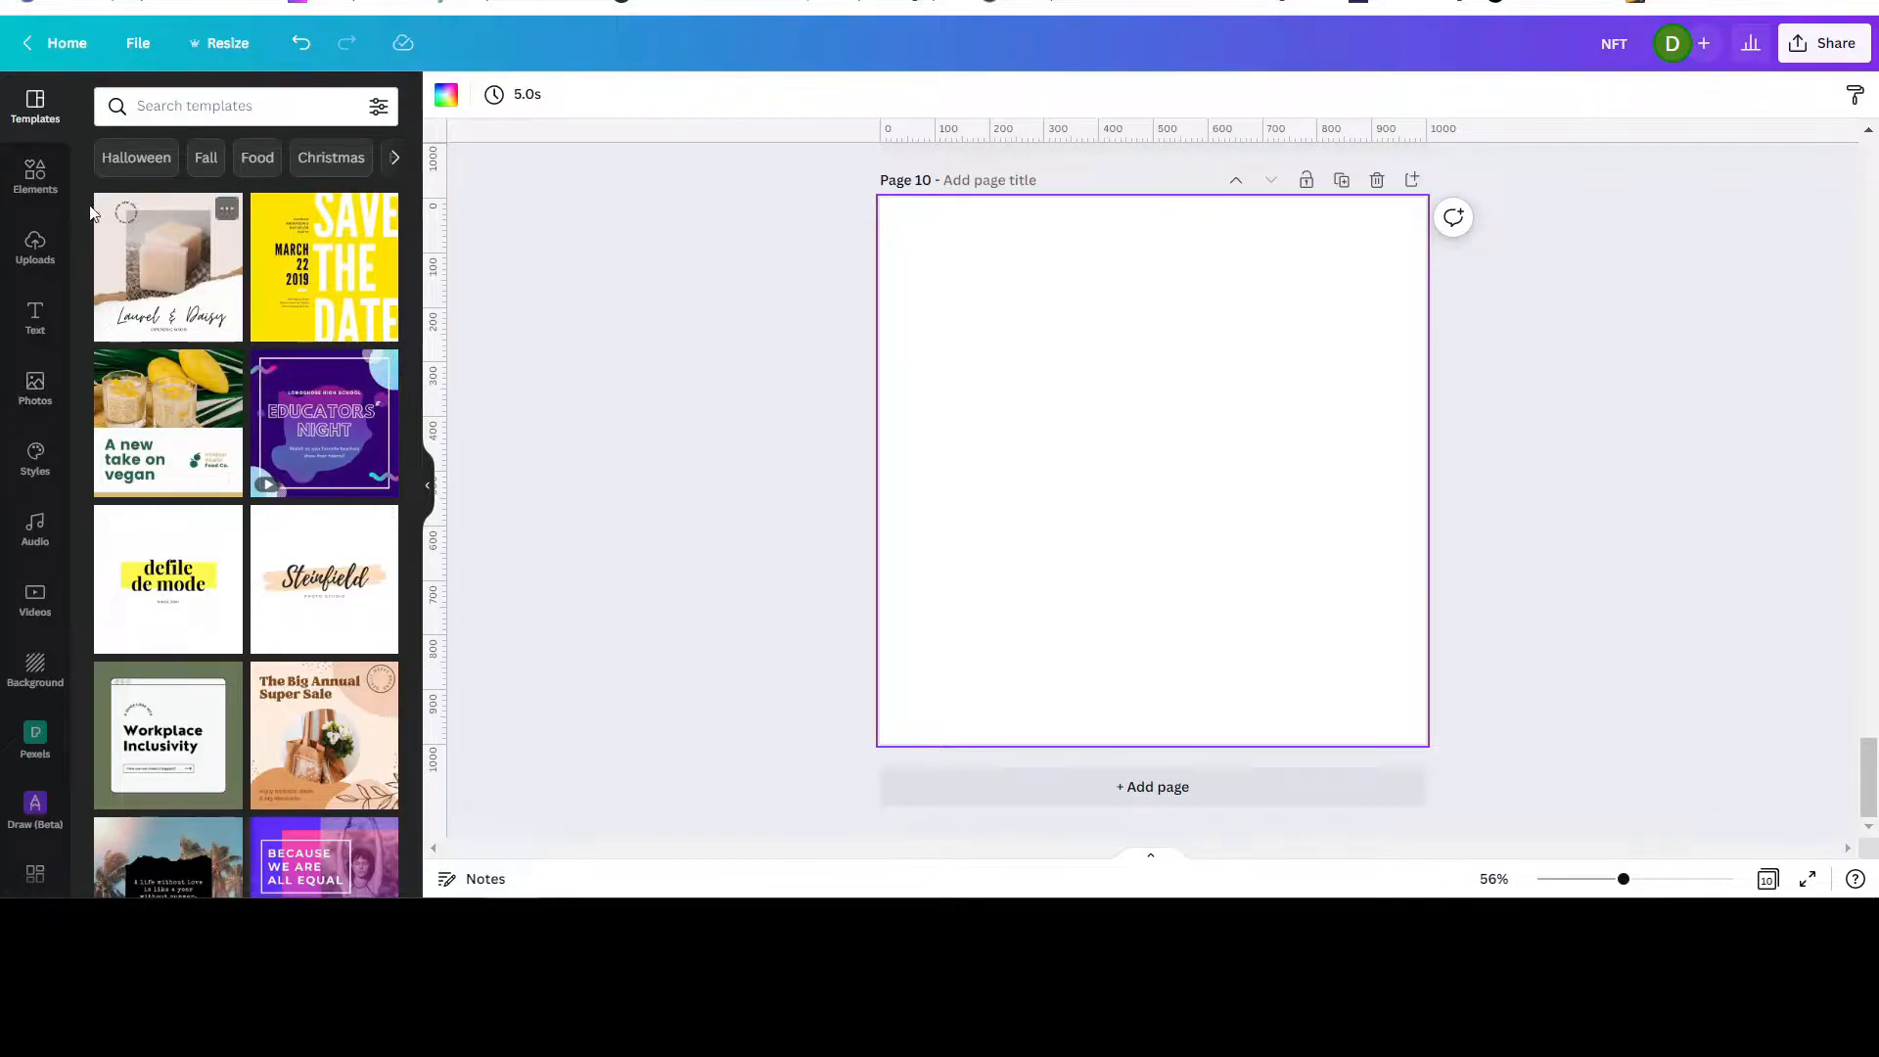
# Search the elements for "lion" graphics and add the roaring orange lion head to page 10
pyautogui.click(30, 186)
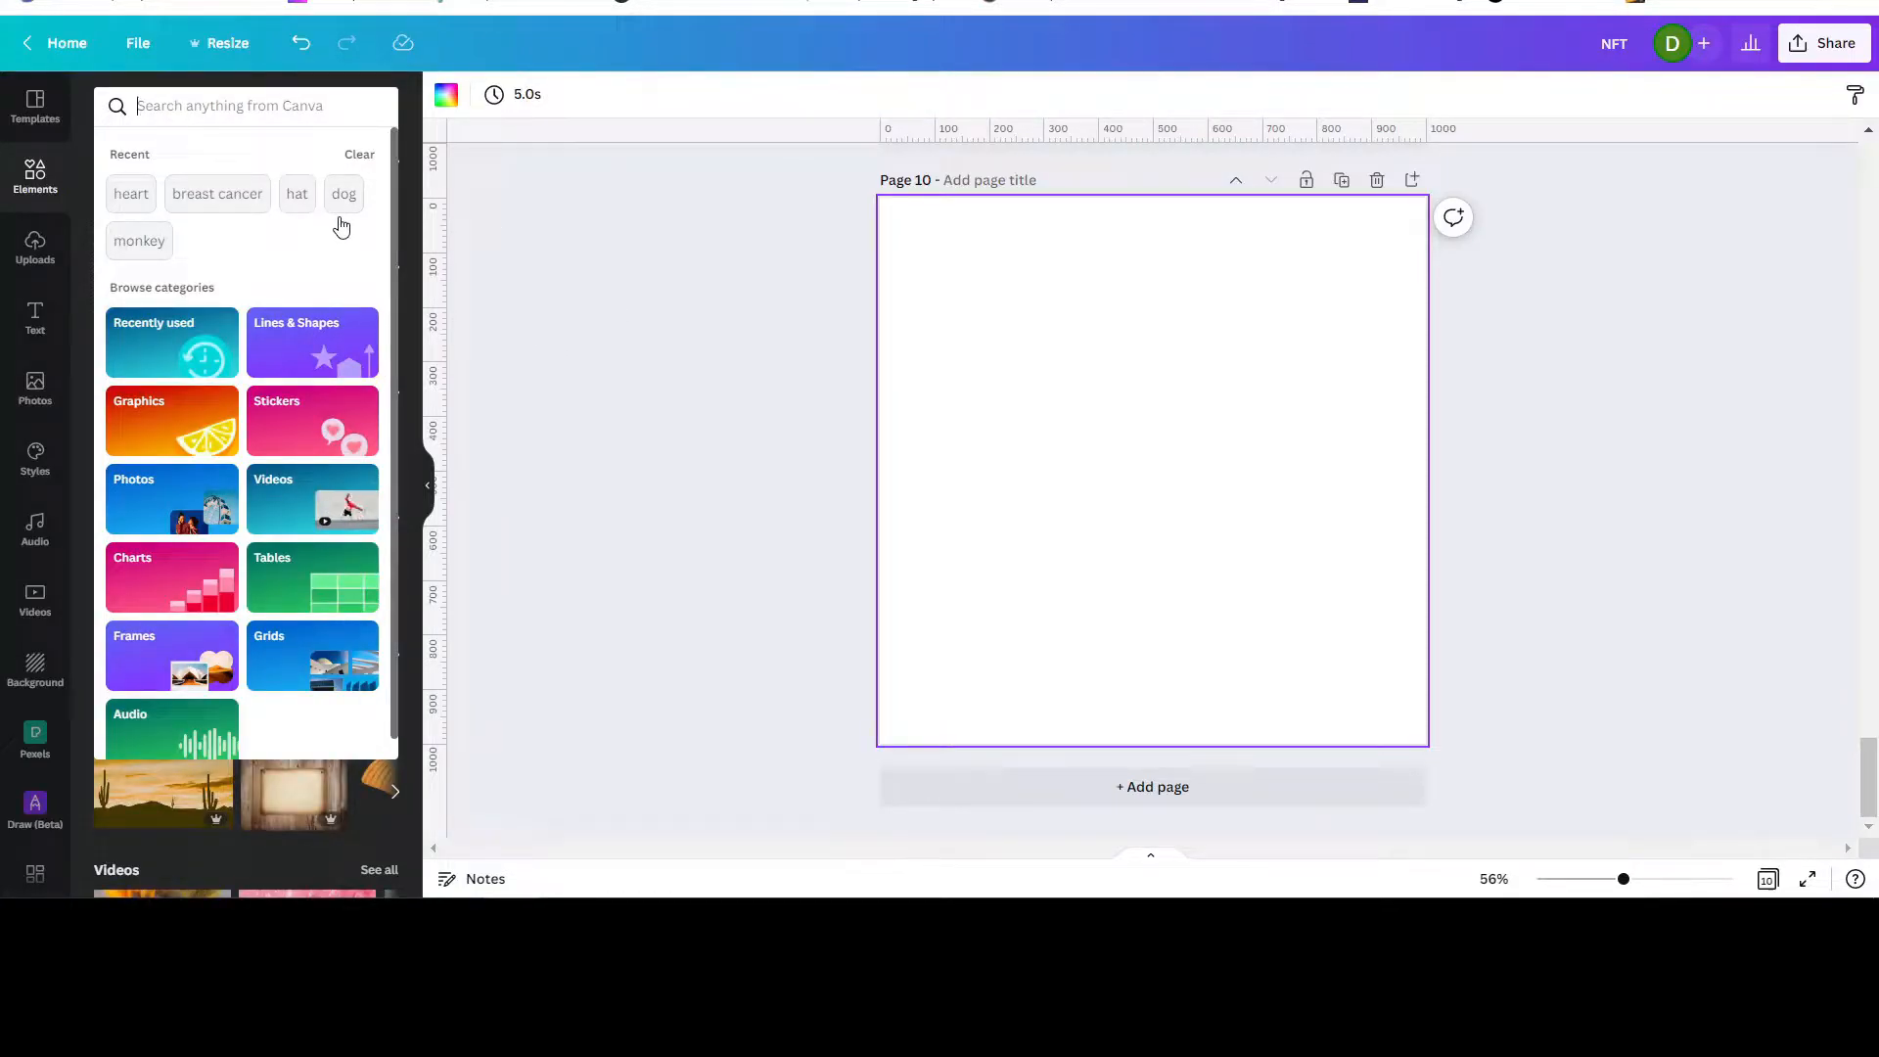
pyautogui.write('lion')
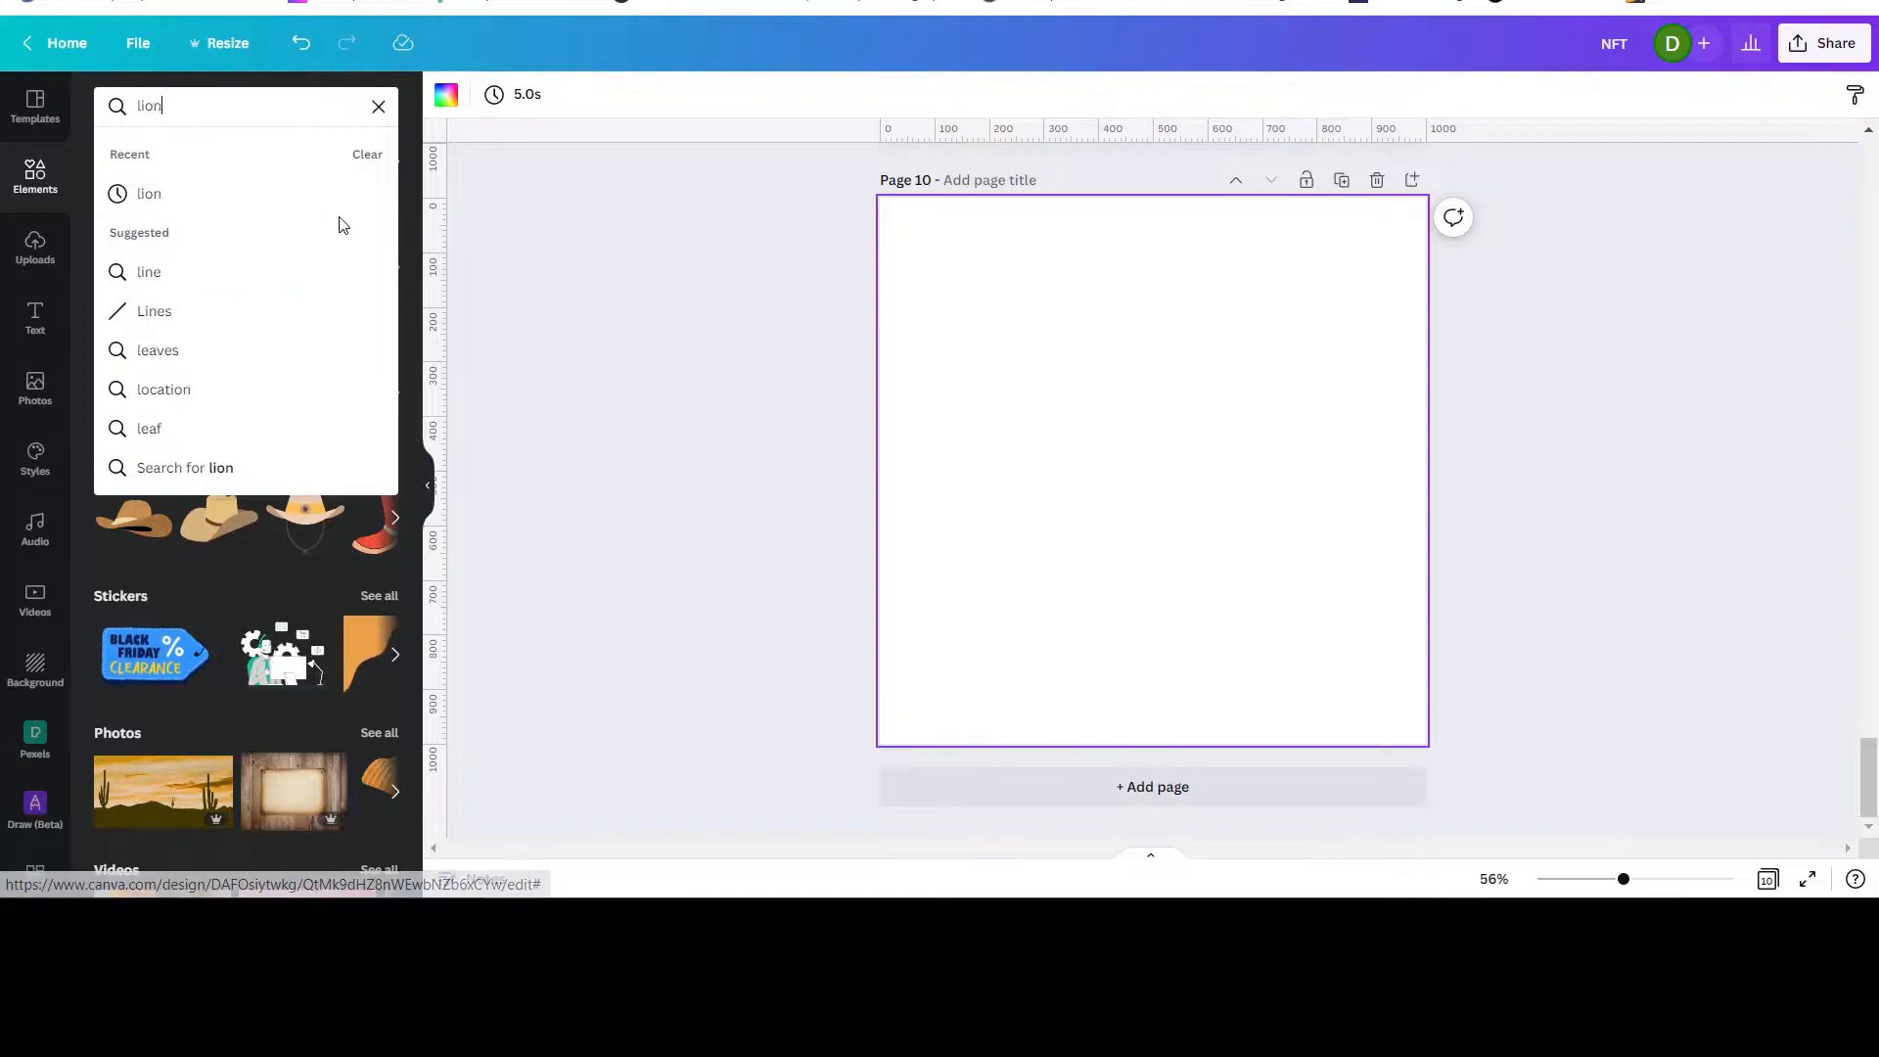
pyautogui.press('Return')
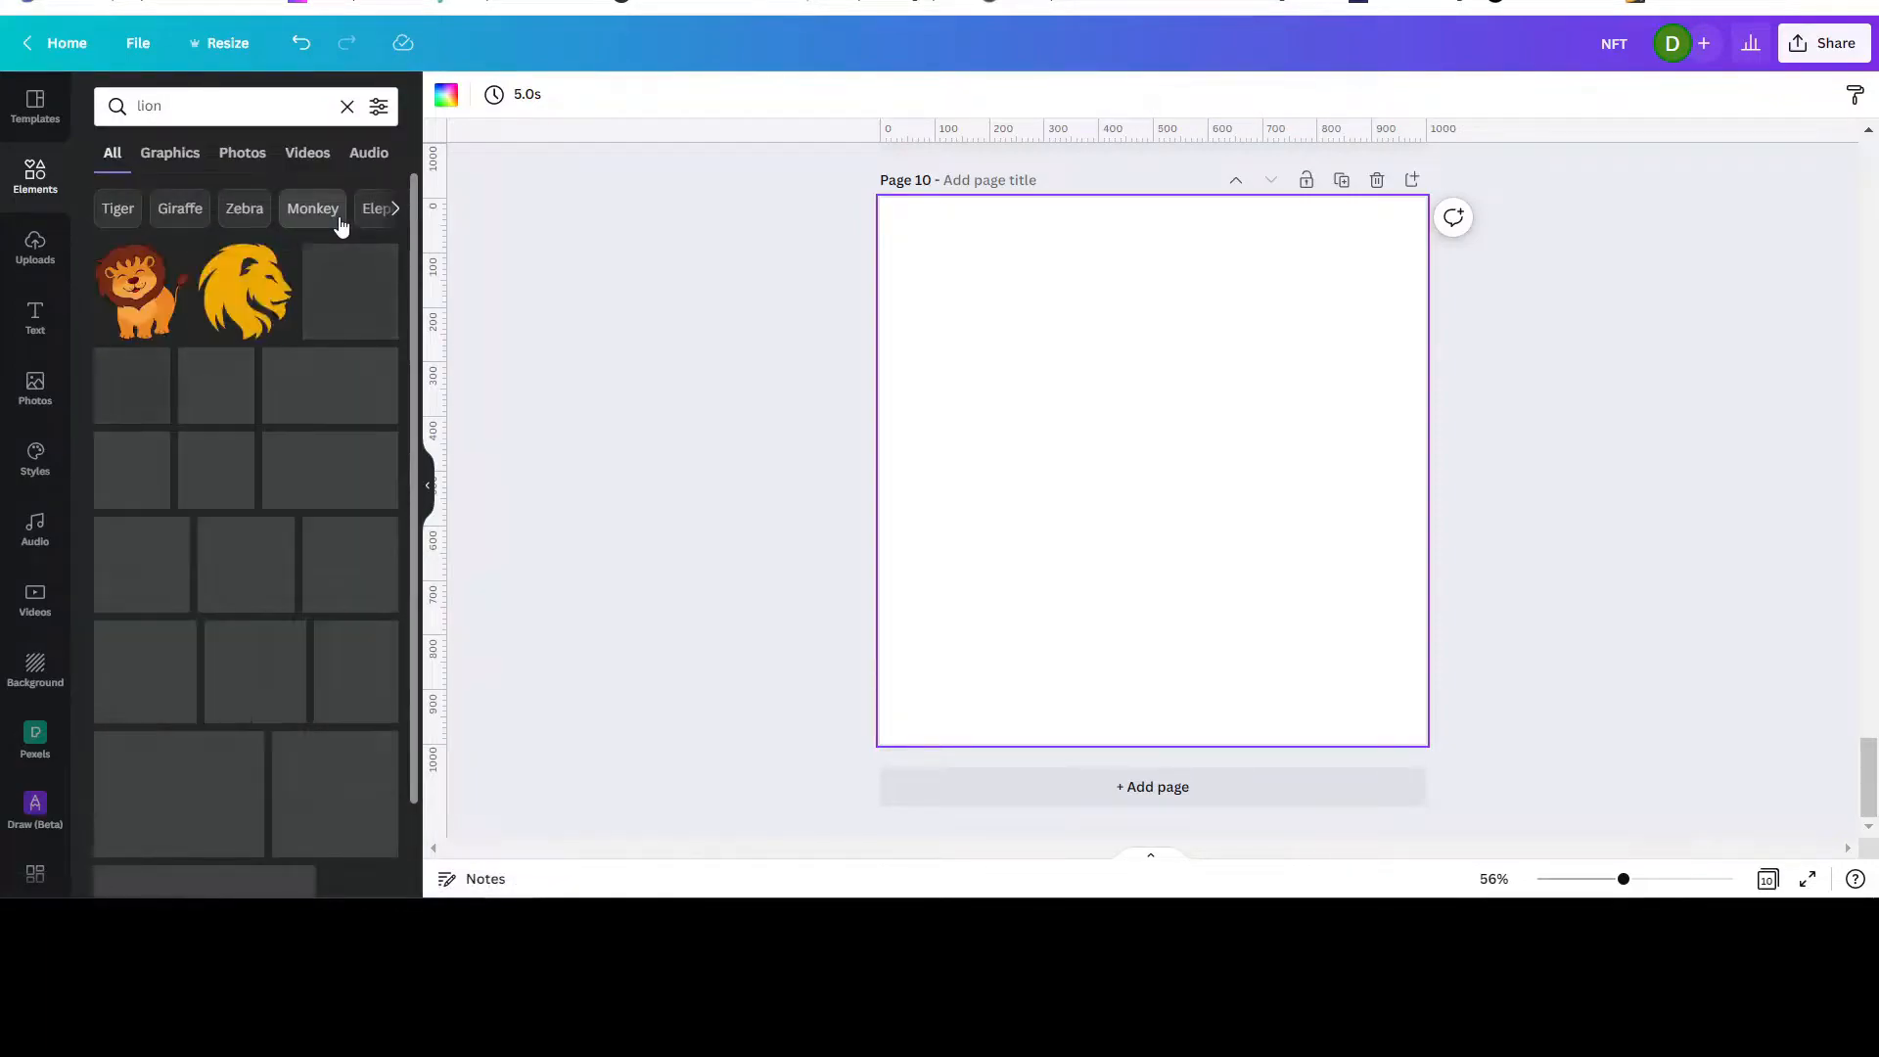
pyautogui.click(157, 156)
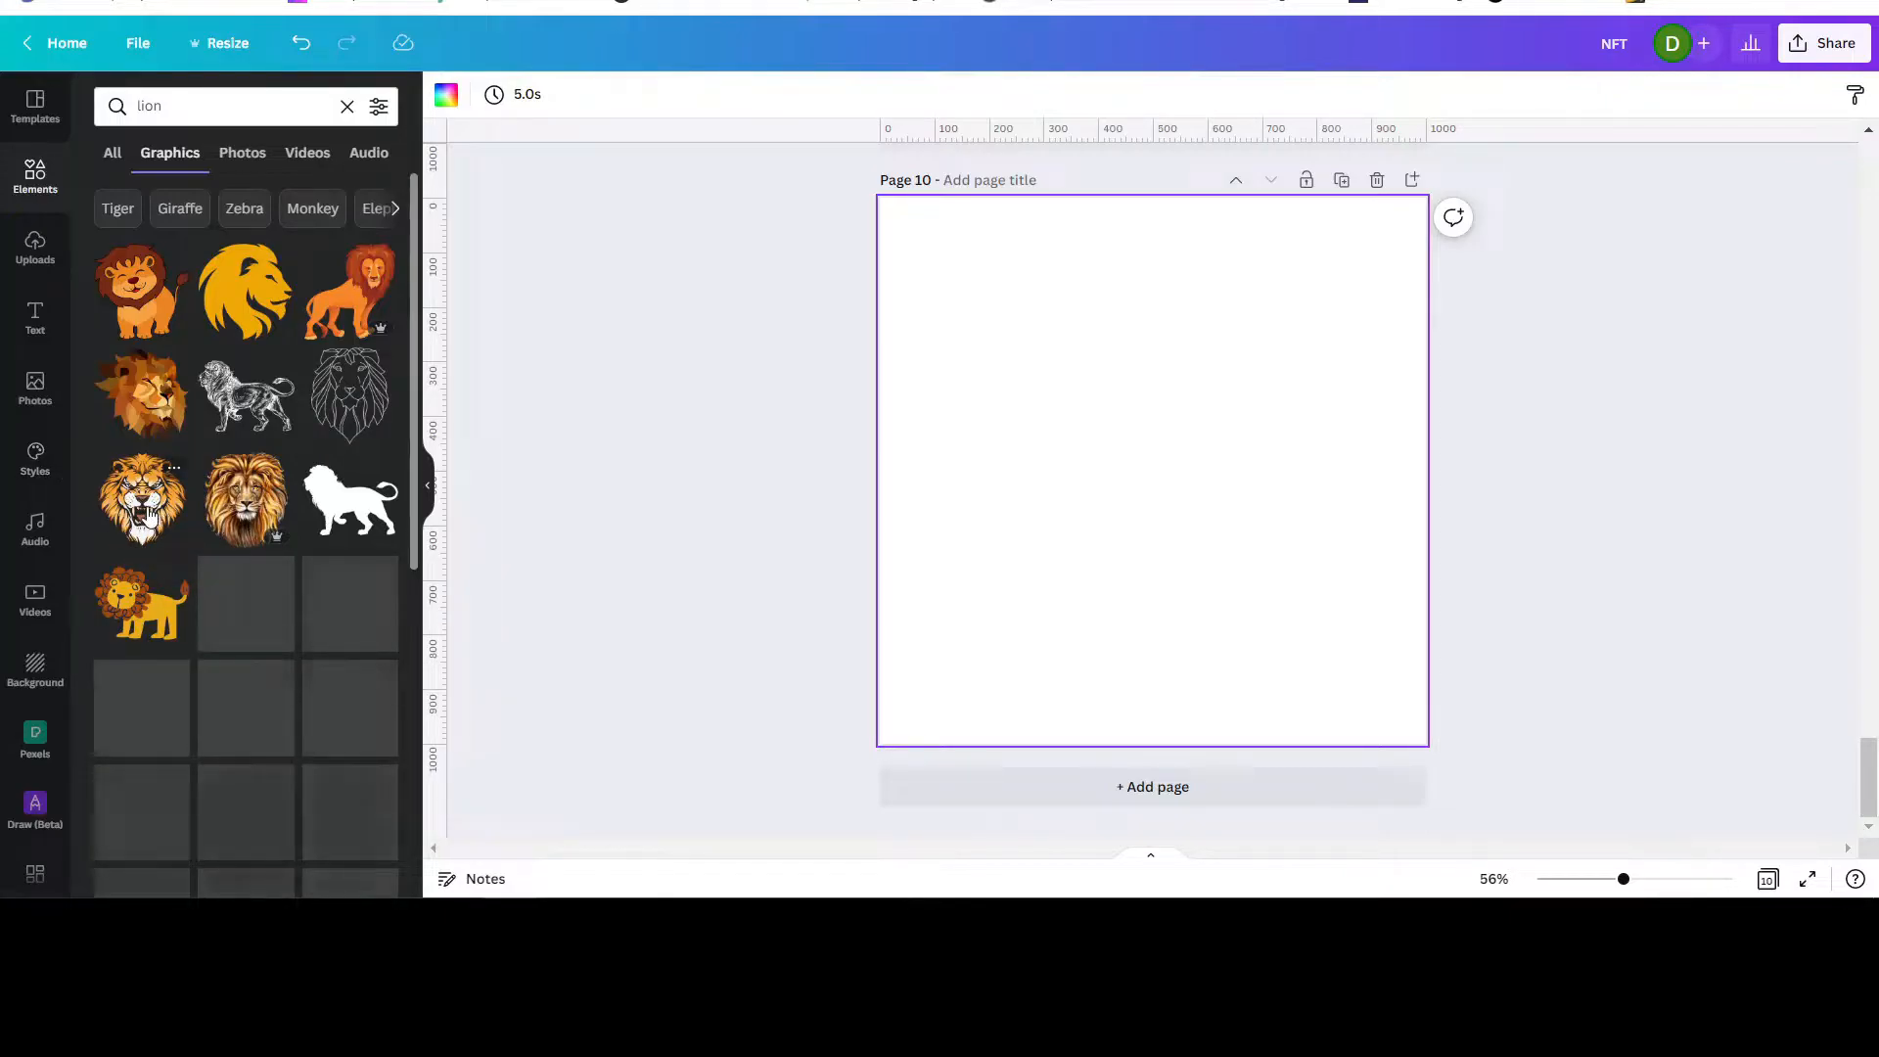
pyautogui.click(149, 517)
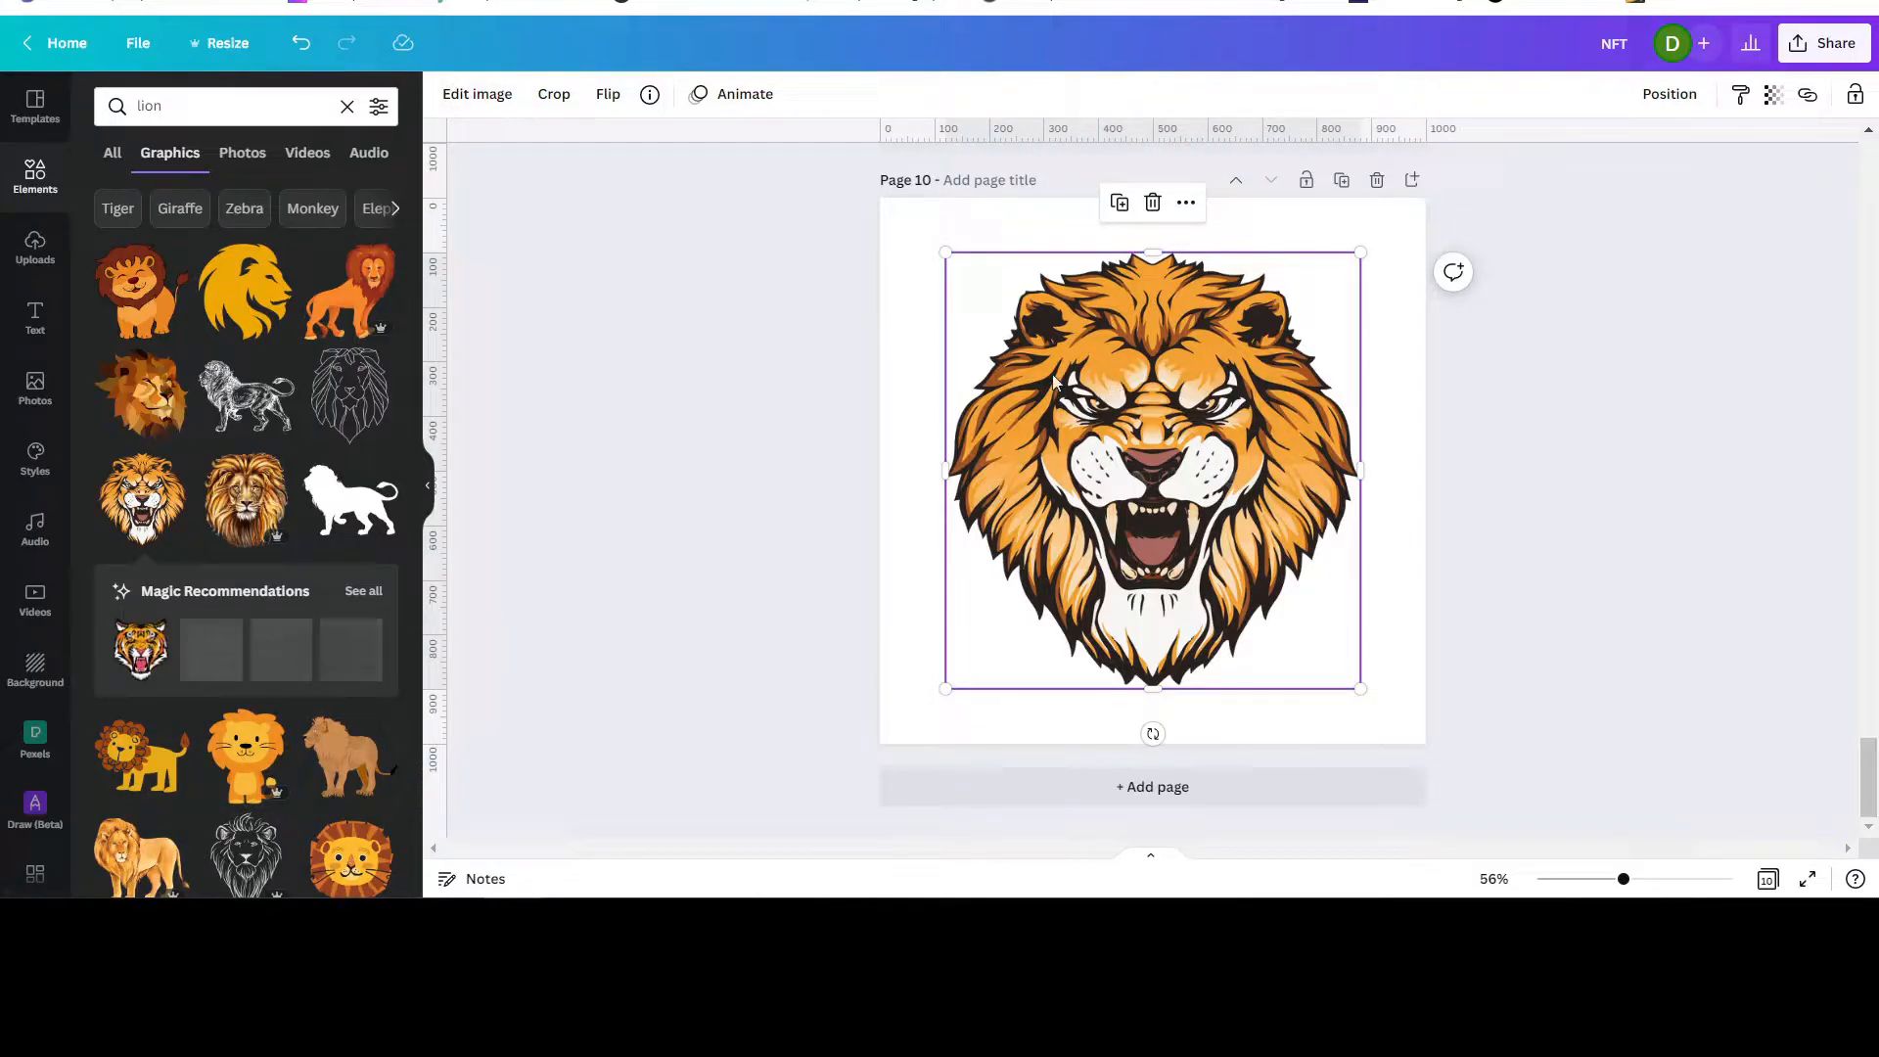
# Choose the Pixel variant of the Pixelate effect for the lion head
pyautogui.click(489, 104)
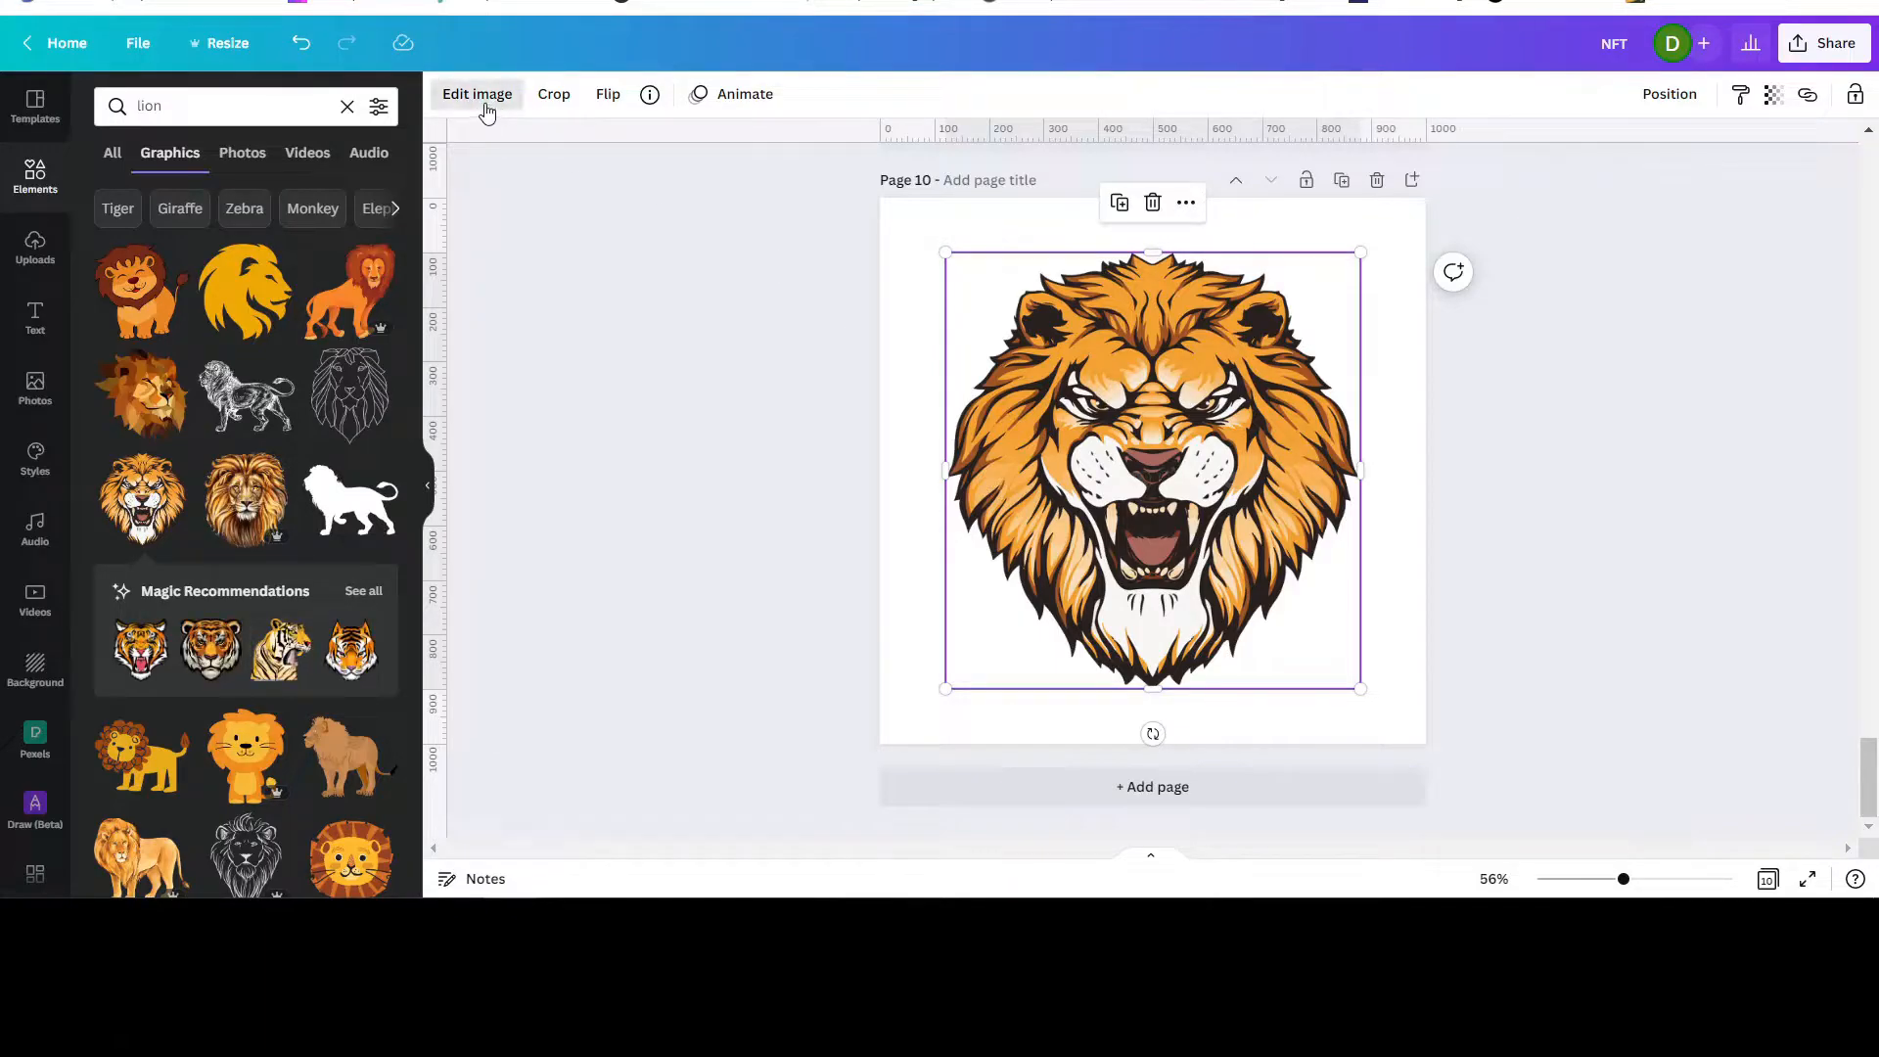
pyautogui.scroll(-10, 203, 419)
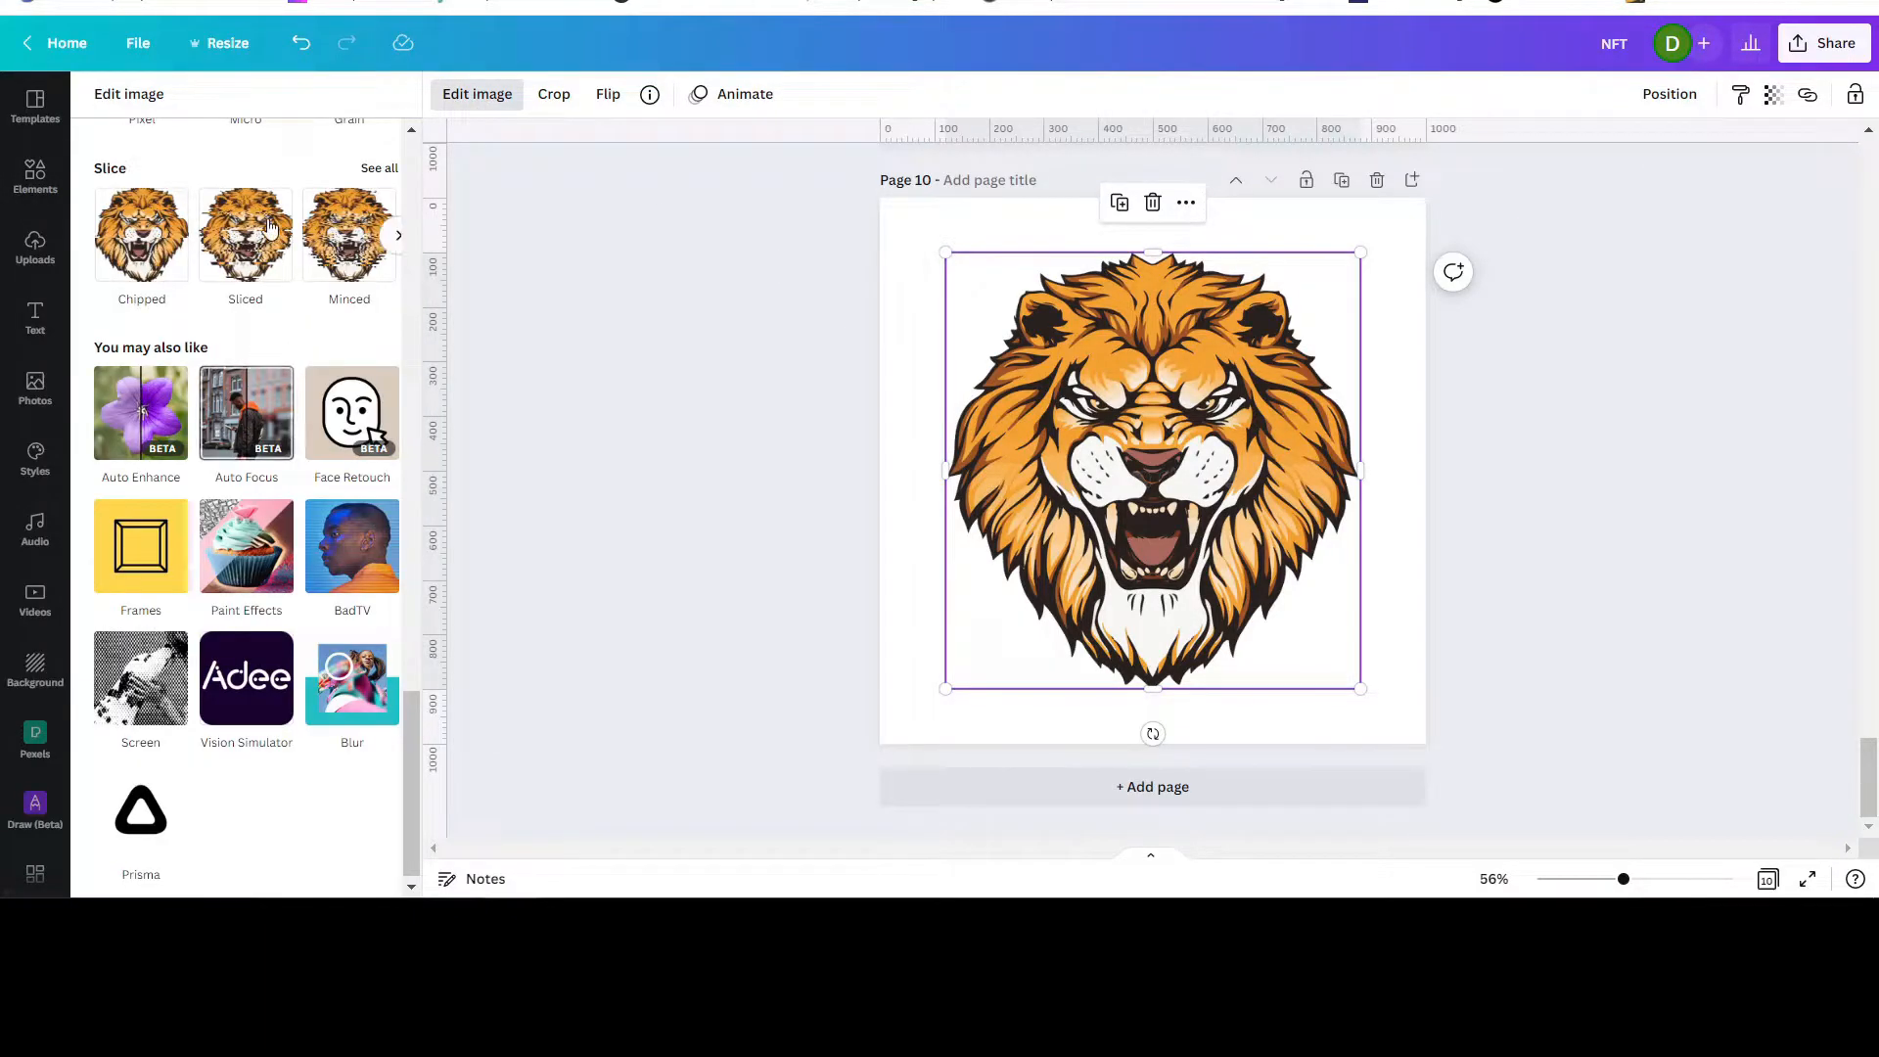
pyautogui.scroll(4, 221, 444)
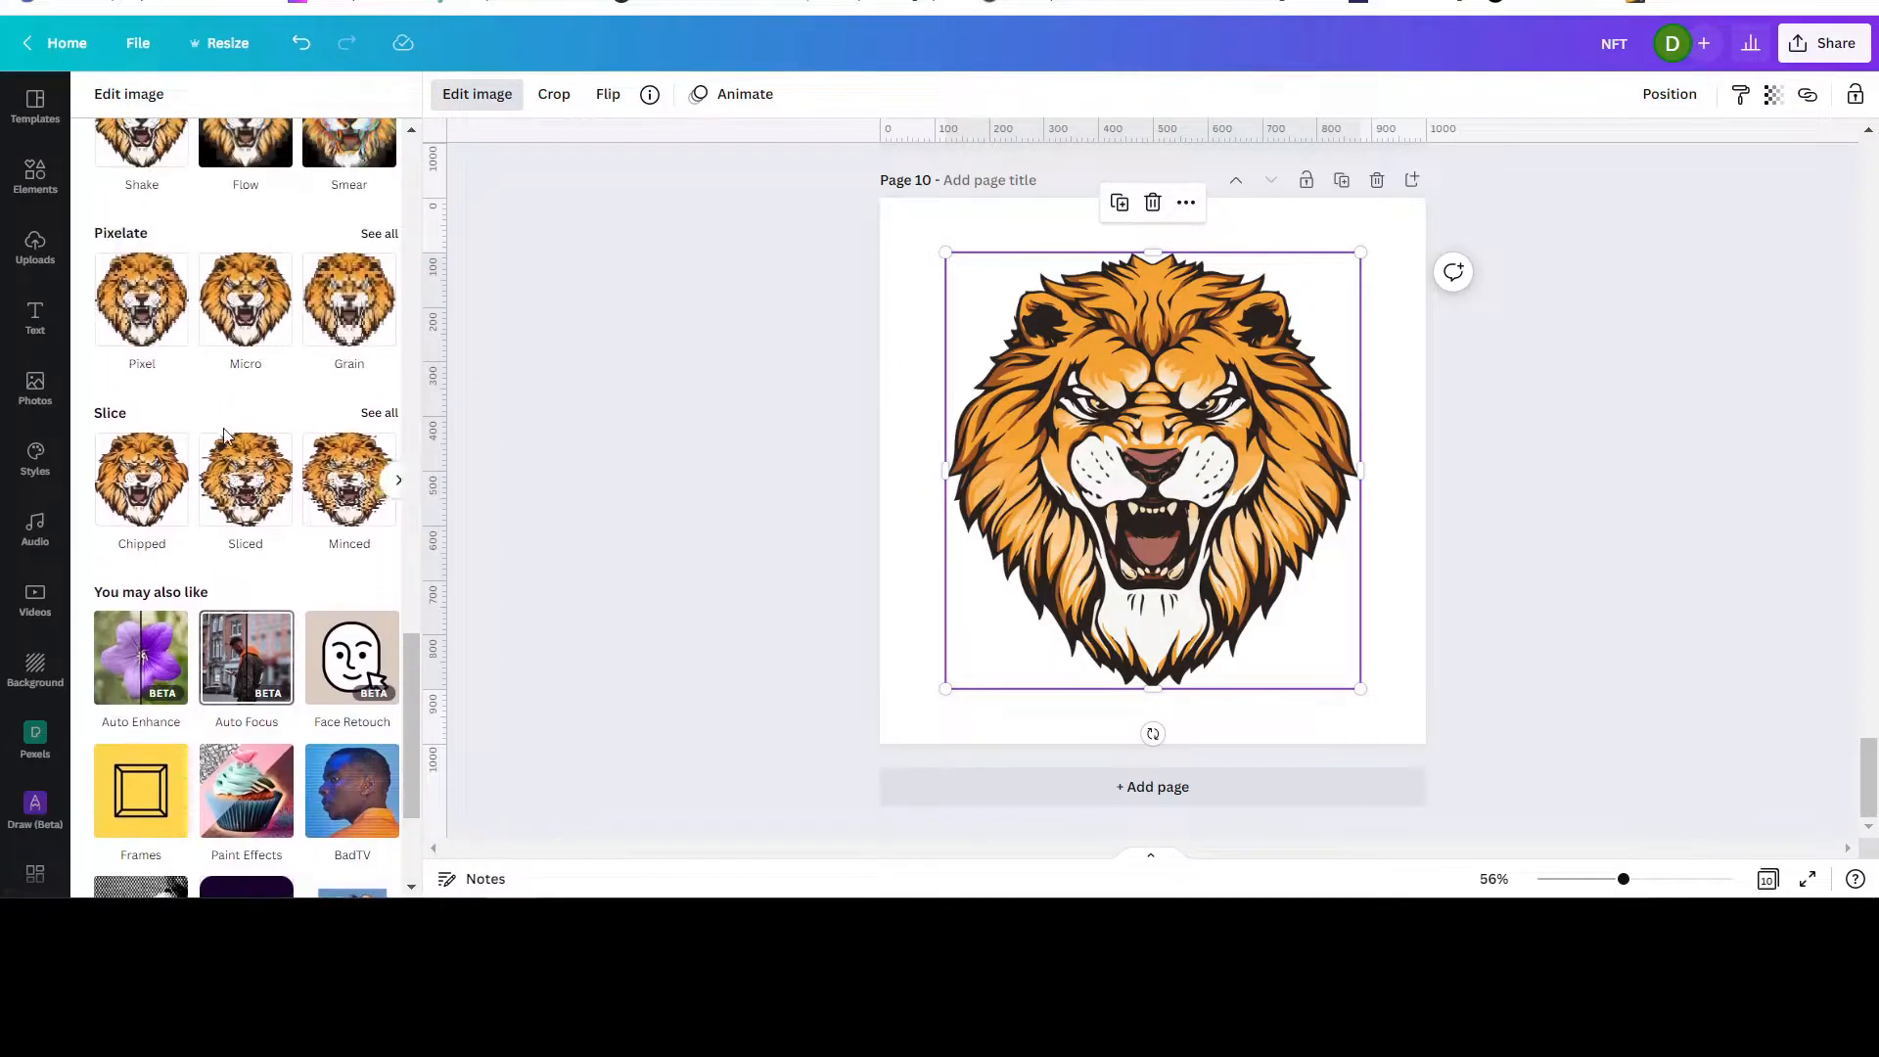
pyautogui.click(383, 357)
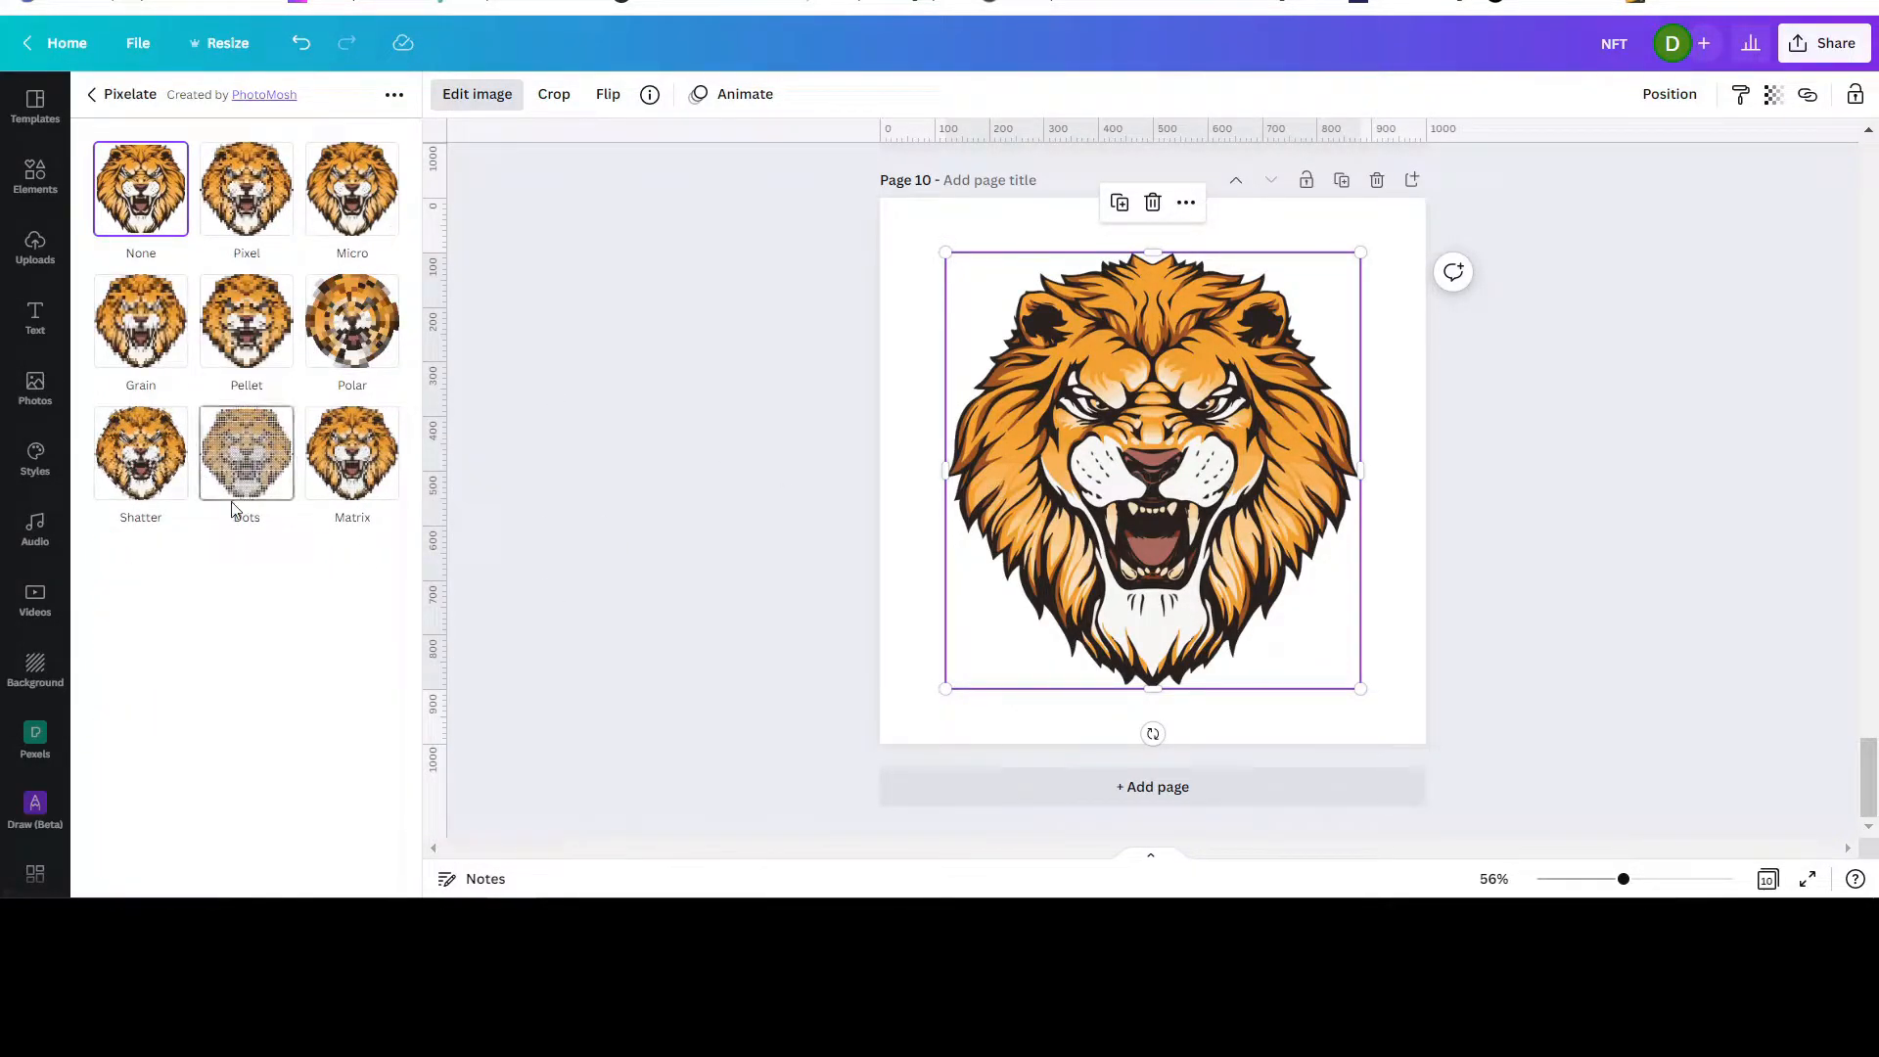
pyautogui.click(237, 194)
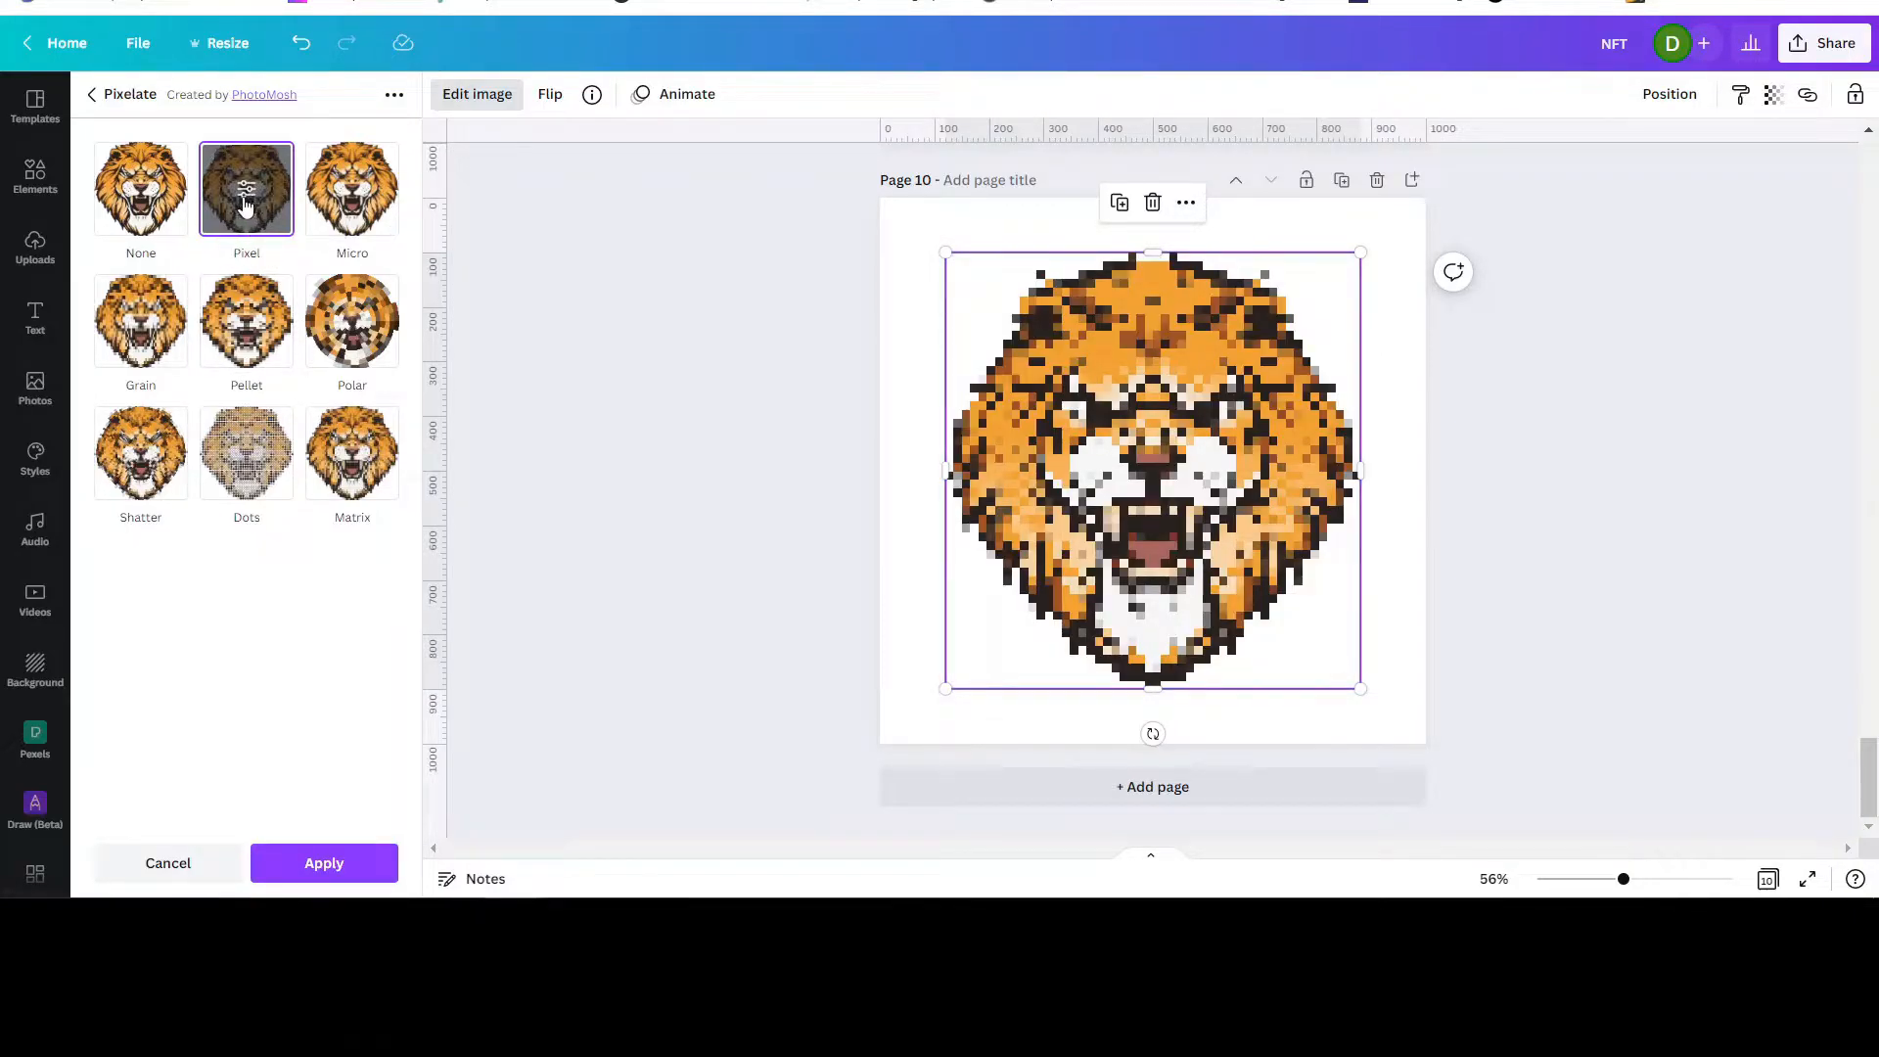
# Set the Pixelate effect to 159 horizontal and 56 vertical pixels and apply it to the lion
pyautogui.click(246, 201)
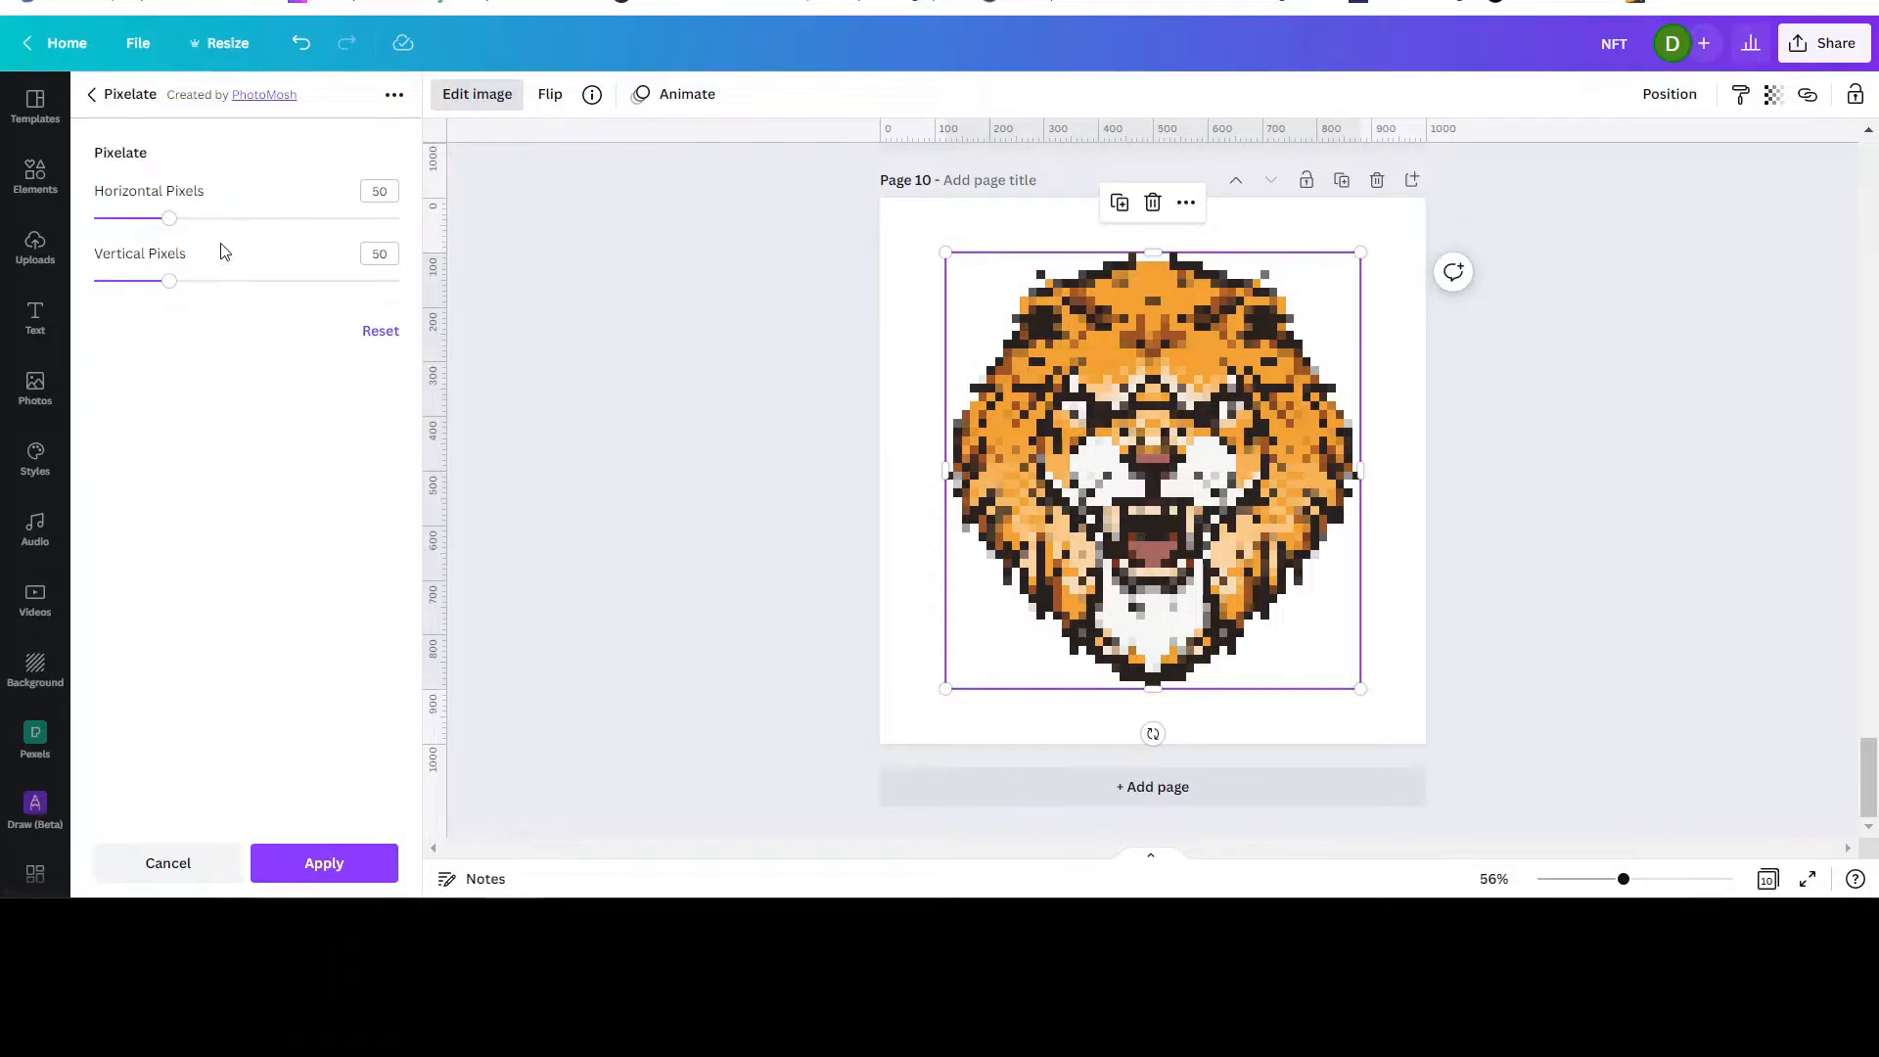
pyautogui.moveTo(171, 221); pyautogui.dragTo(337, 215)
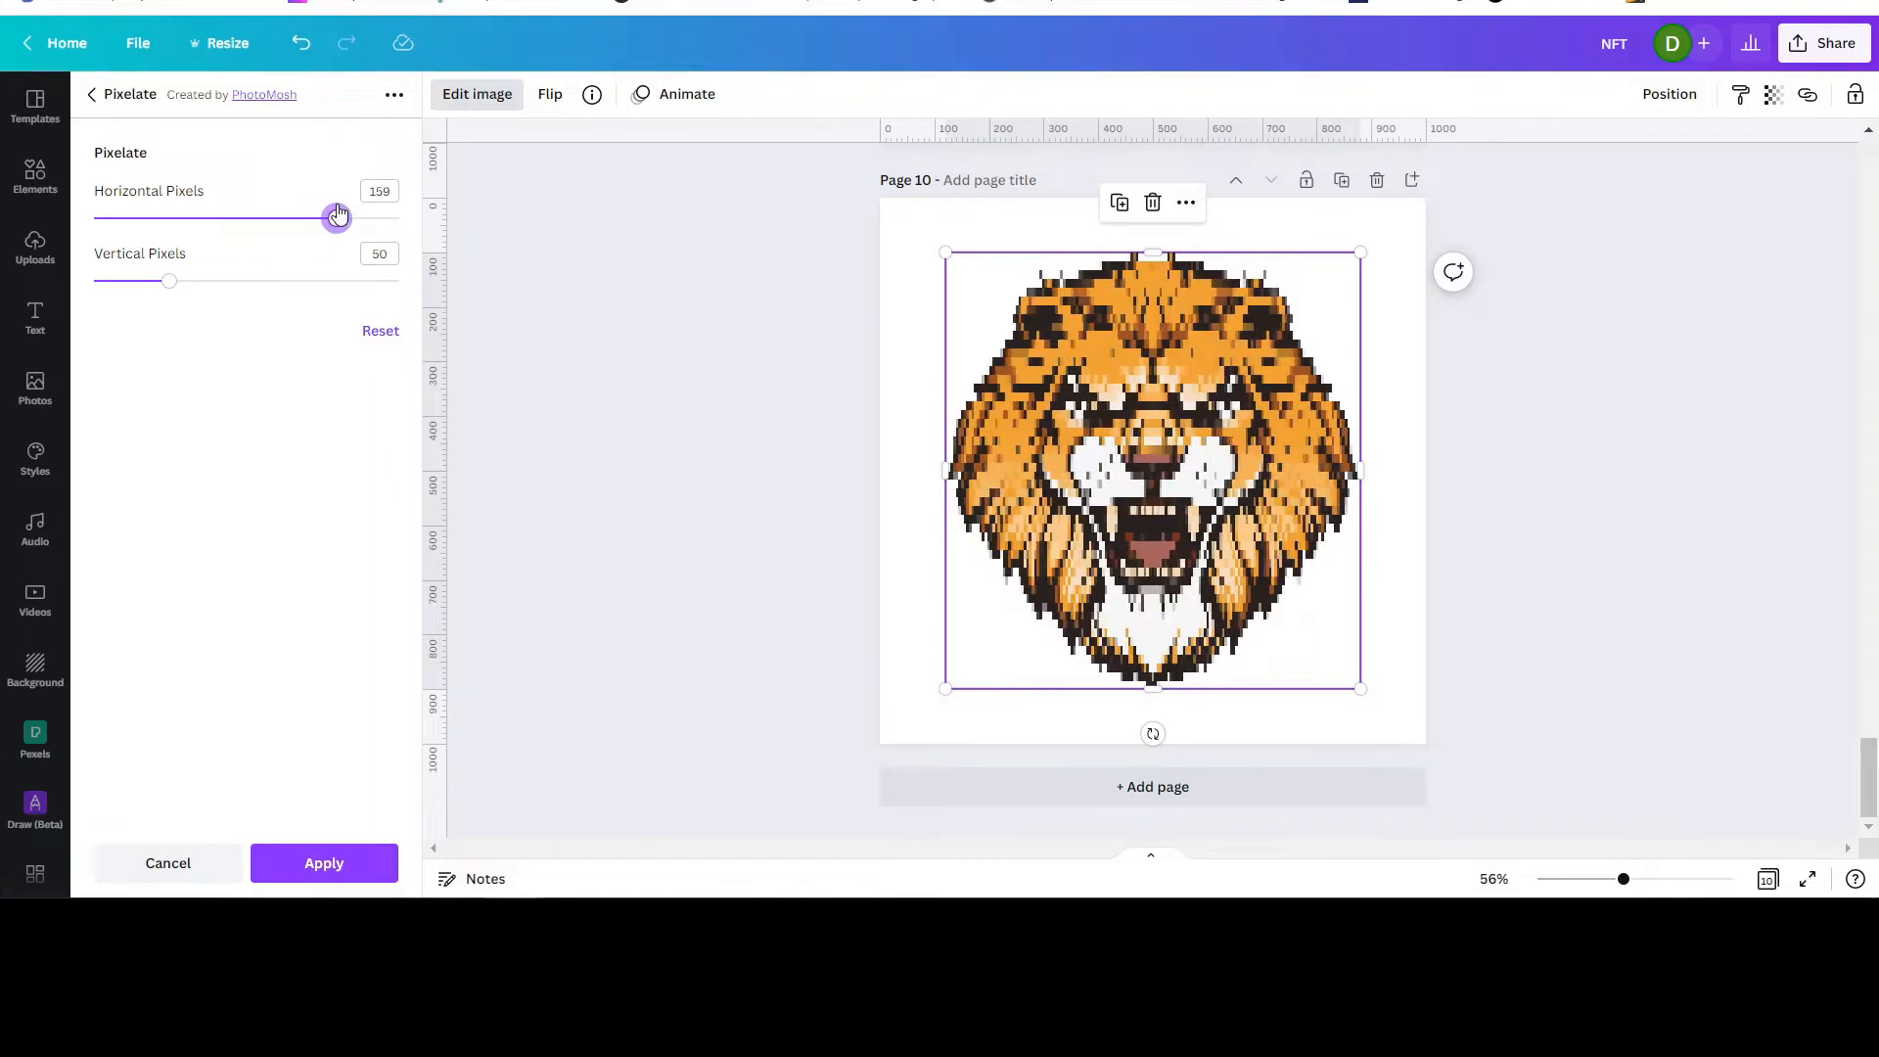
pyautogui.moveTo(169, 288)
pyautogui.mouseDown()
pyautogui.moveTo(254, 307)
pyautogui.moveTo(180, 301)
pyautogui.mouseUp()
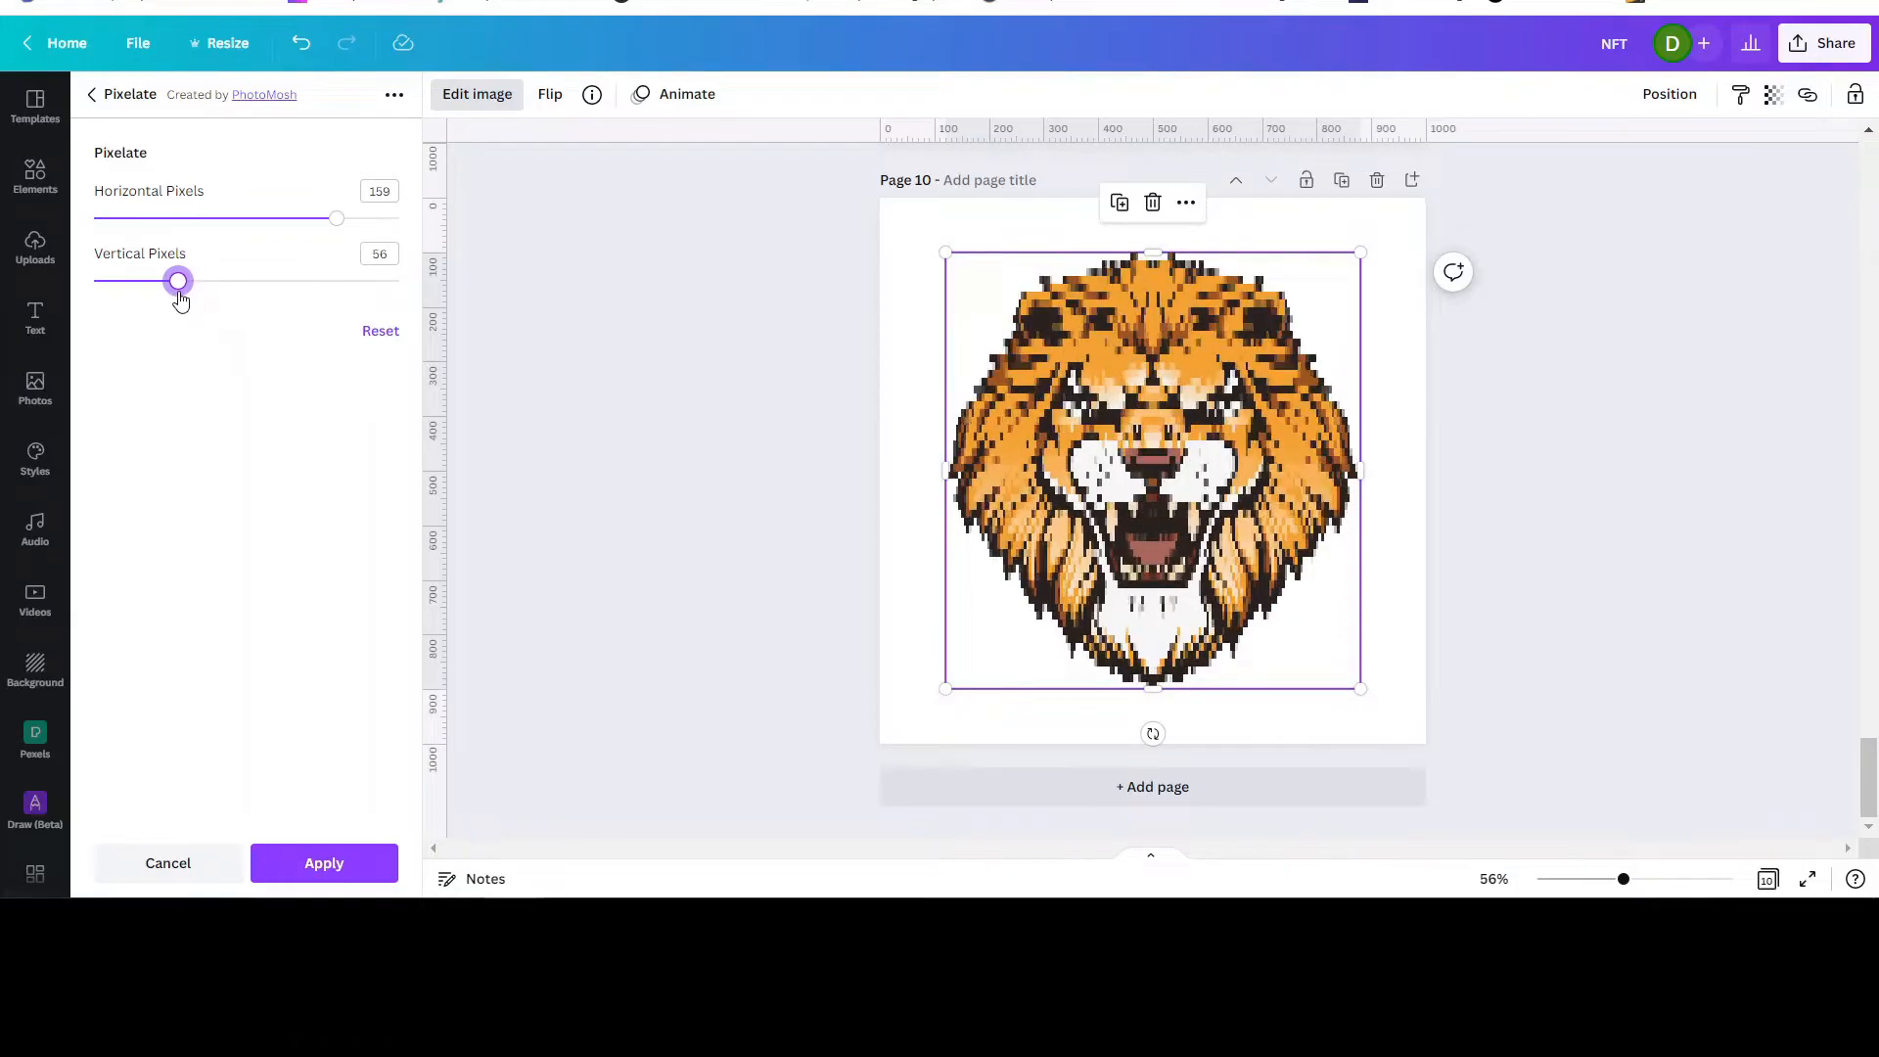
pyautogui.click(325, 875)
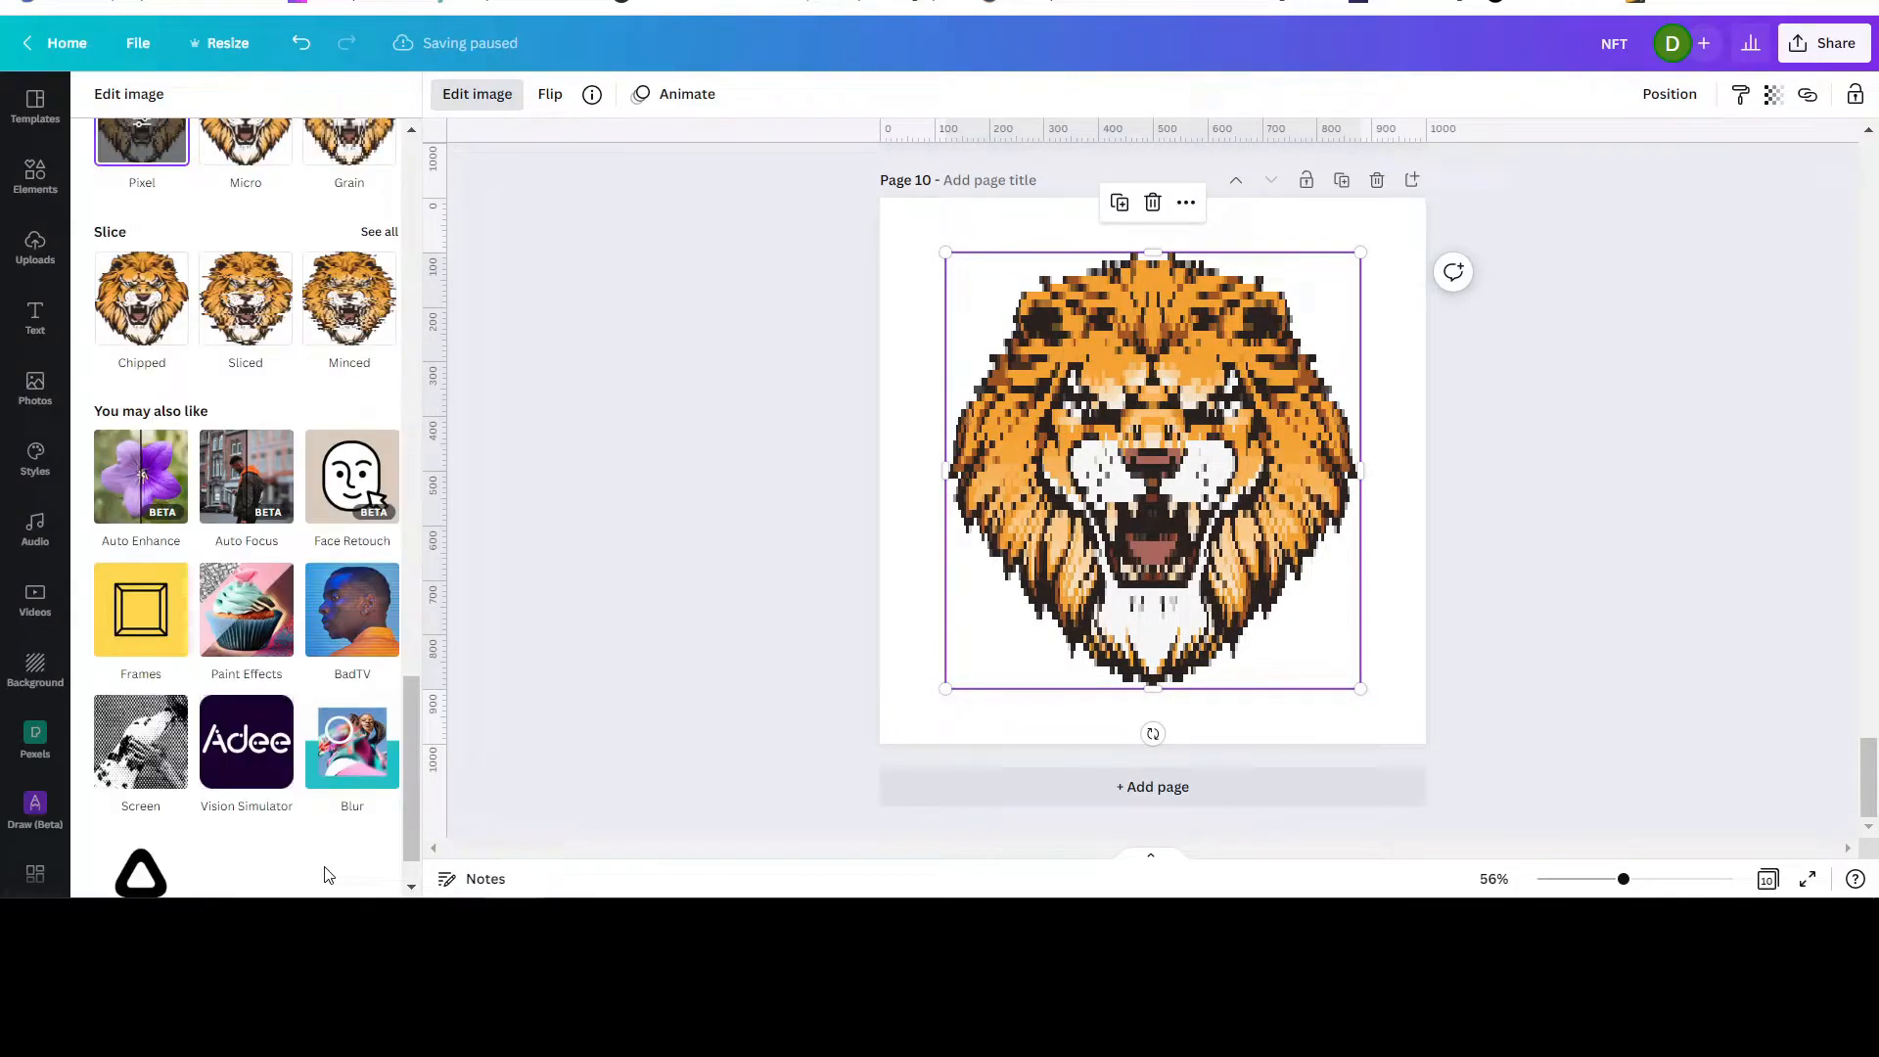
# Search the elements for "background" and add the beige and gold paint-texture image to the page
pyautogui.scroll(3, 474, 490)
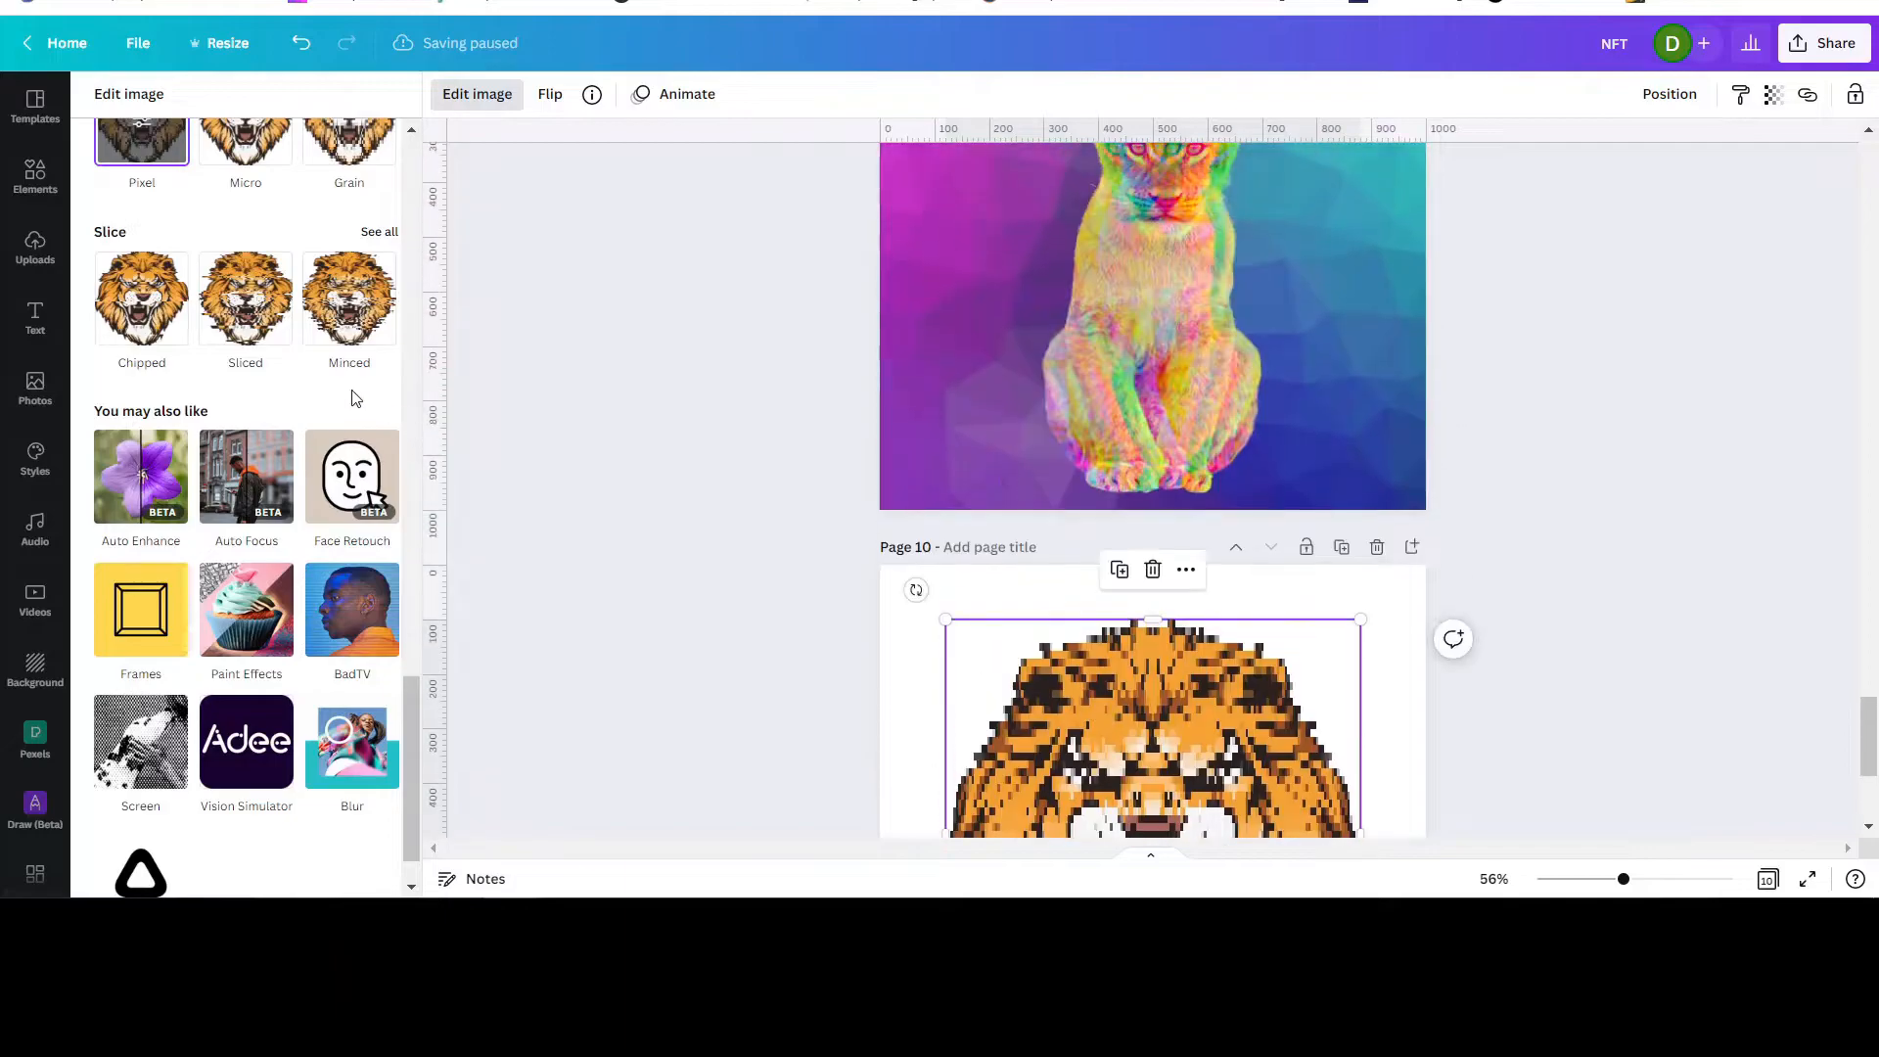
pyautogui.scroll(-3, 837, 508)
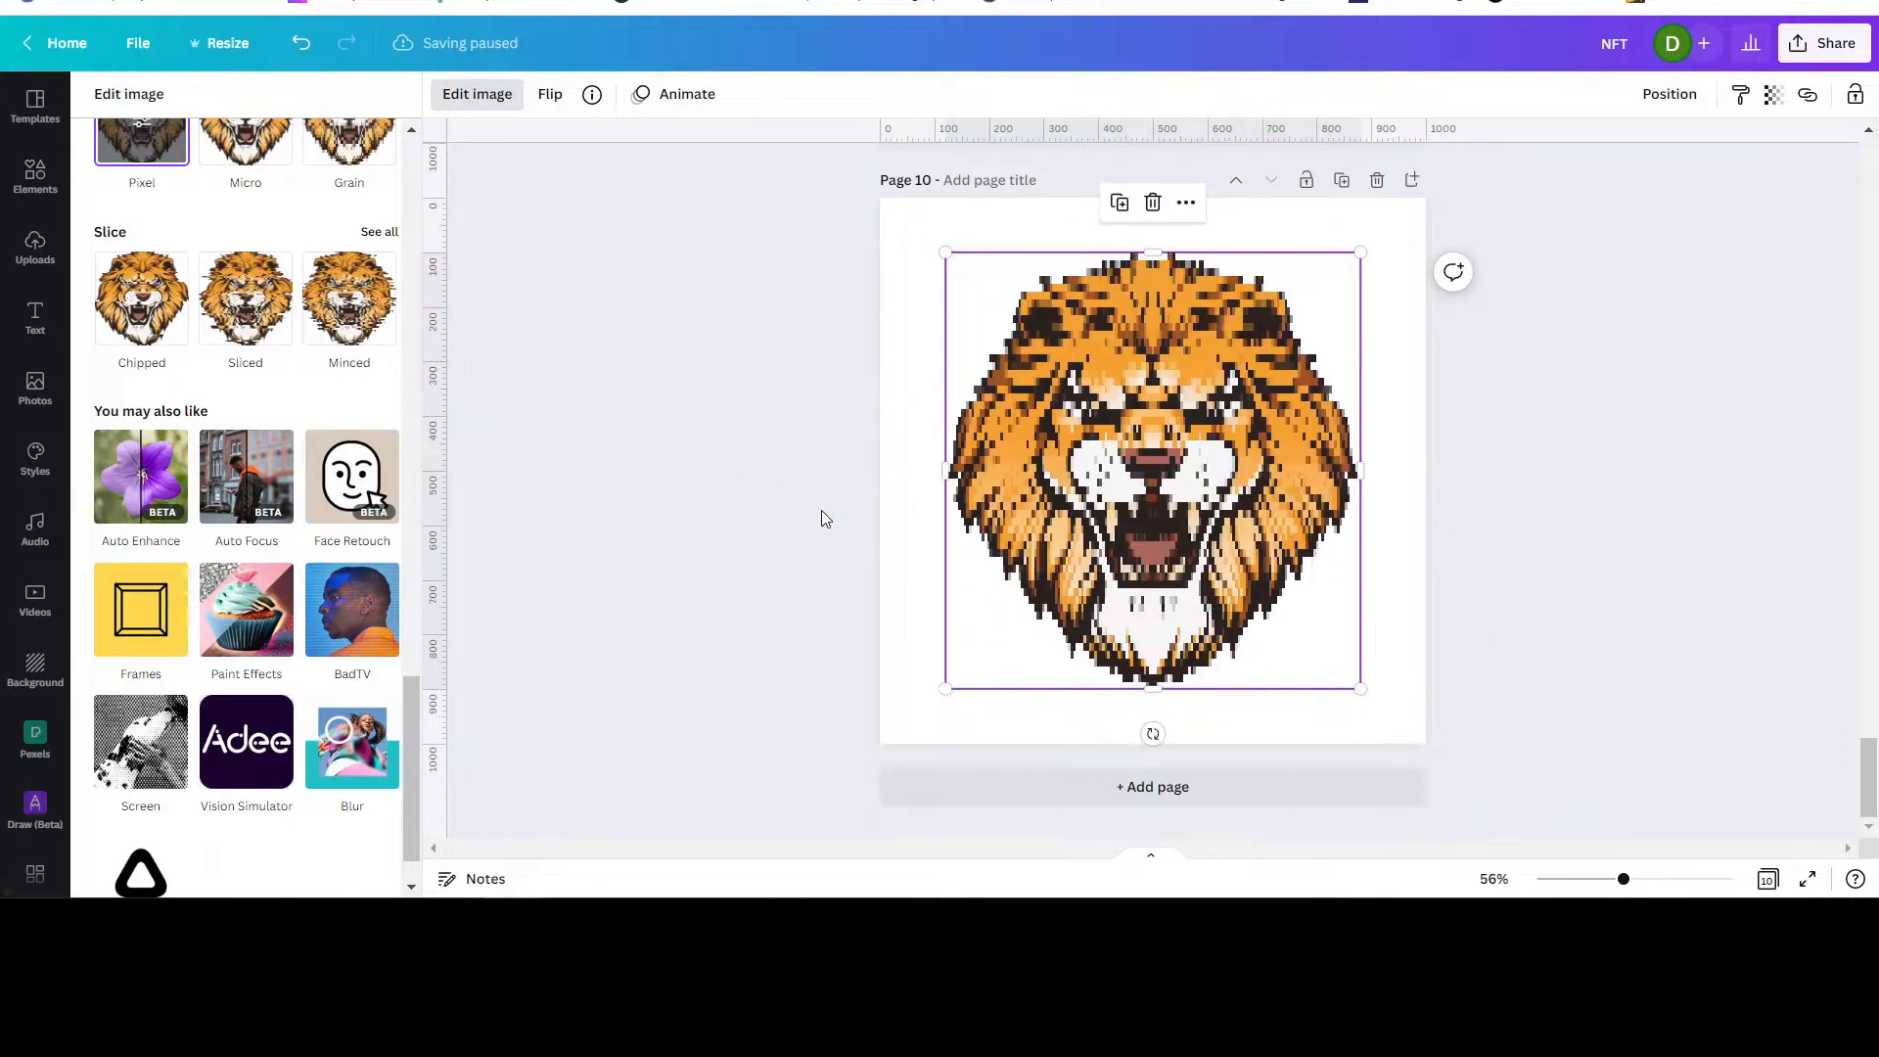
pyautogui.click(49, 171)
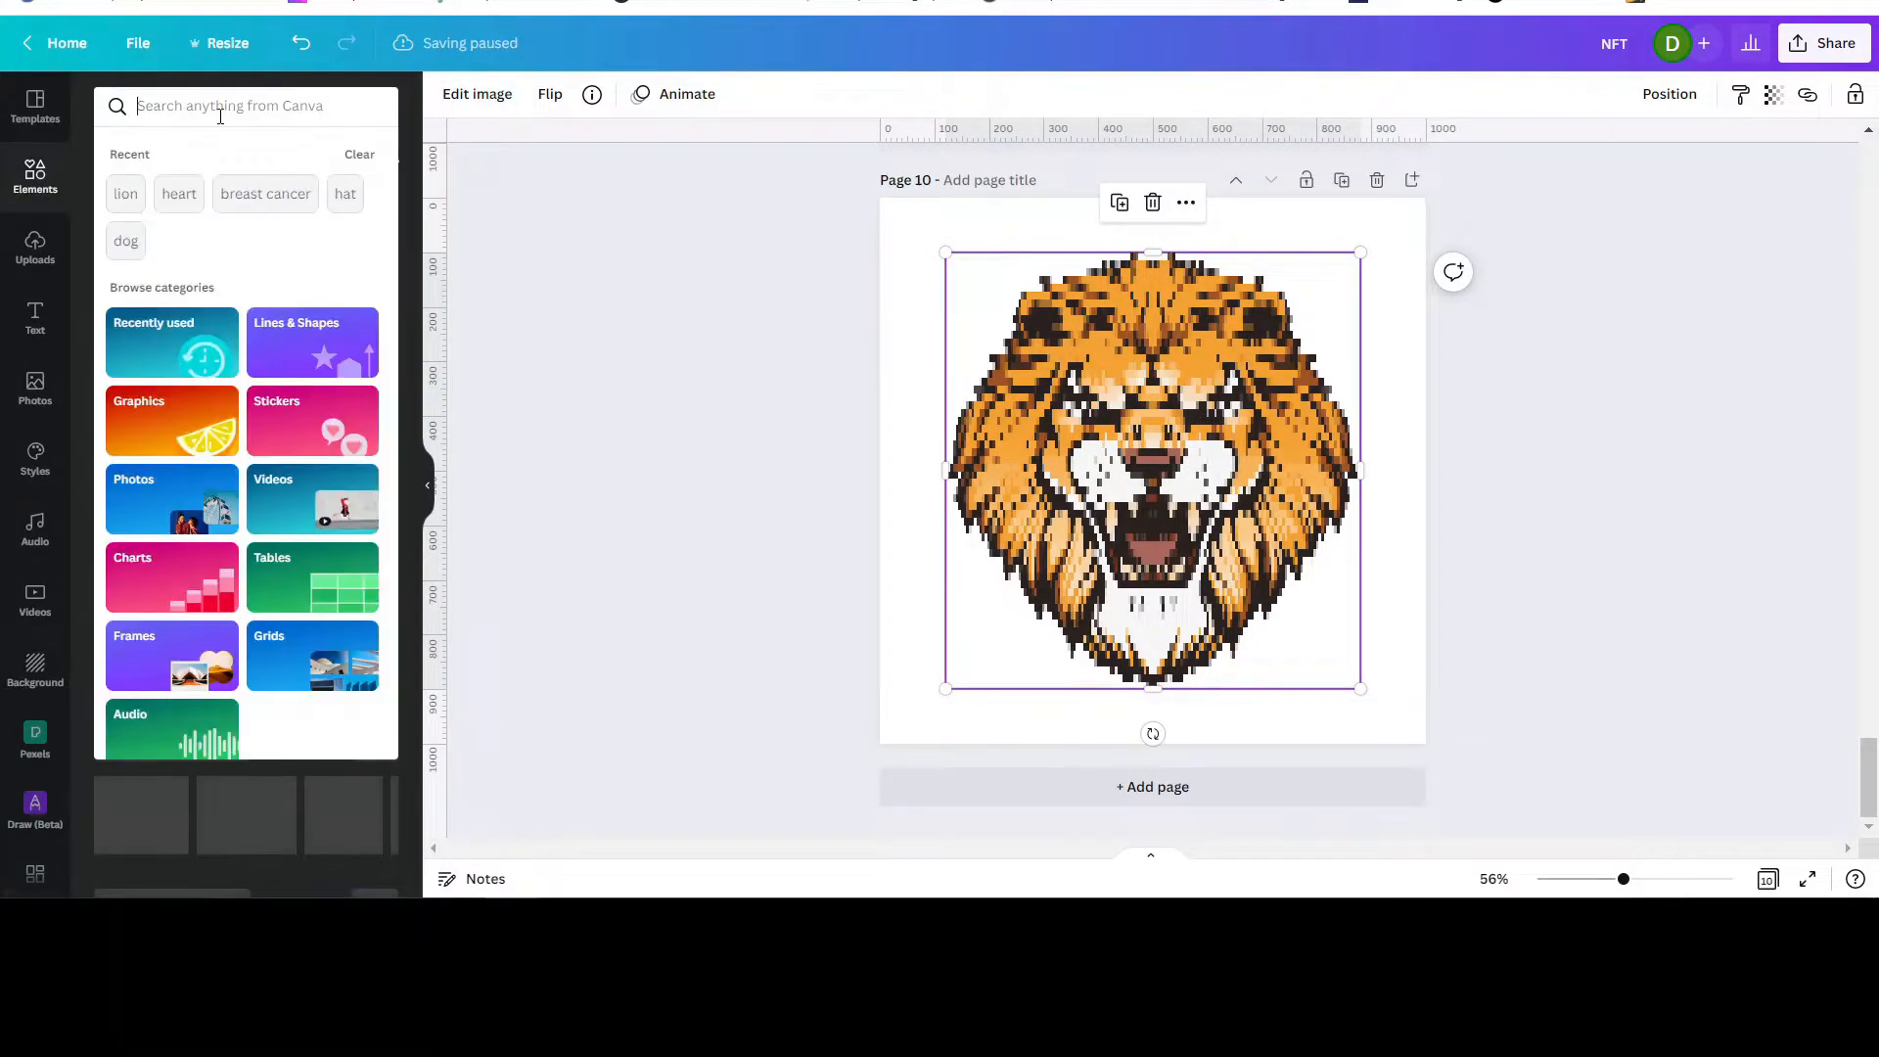
pyautogui.write('background')
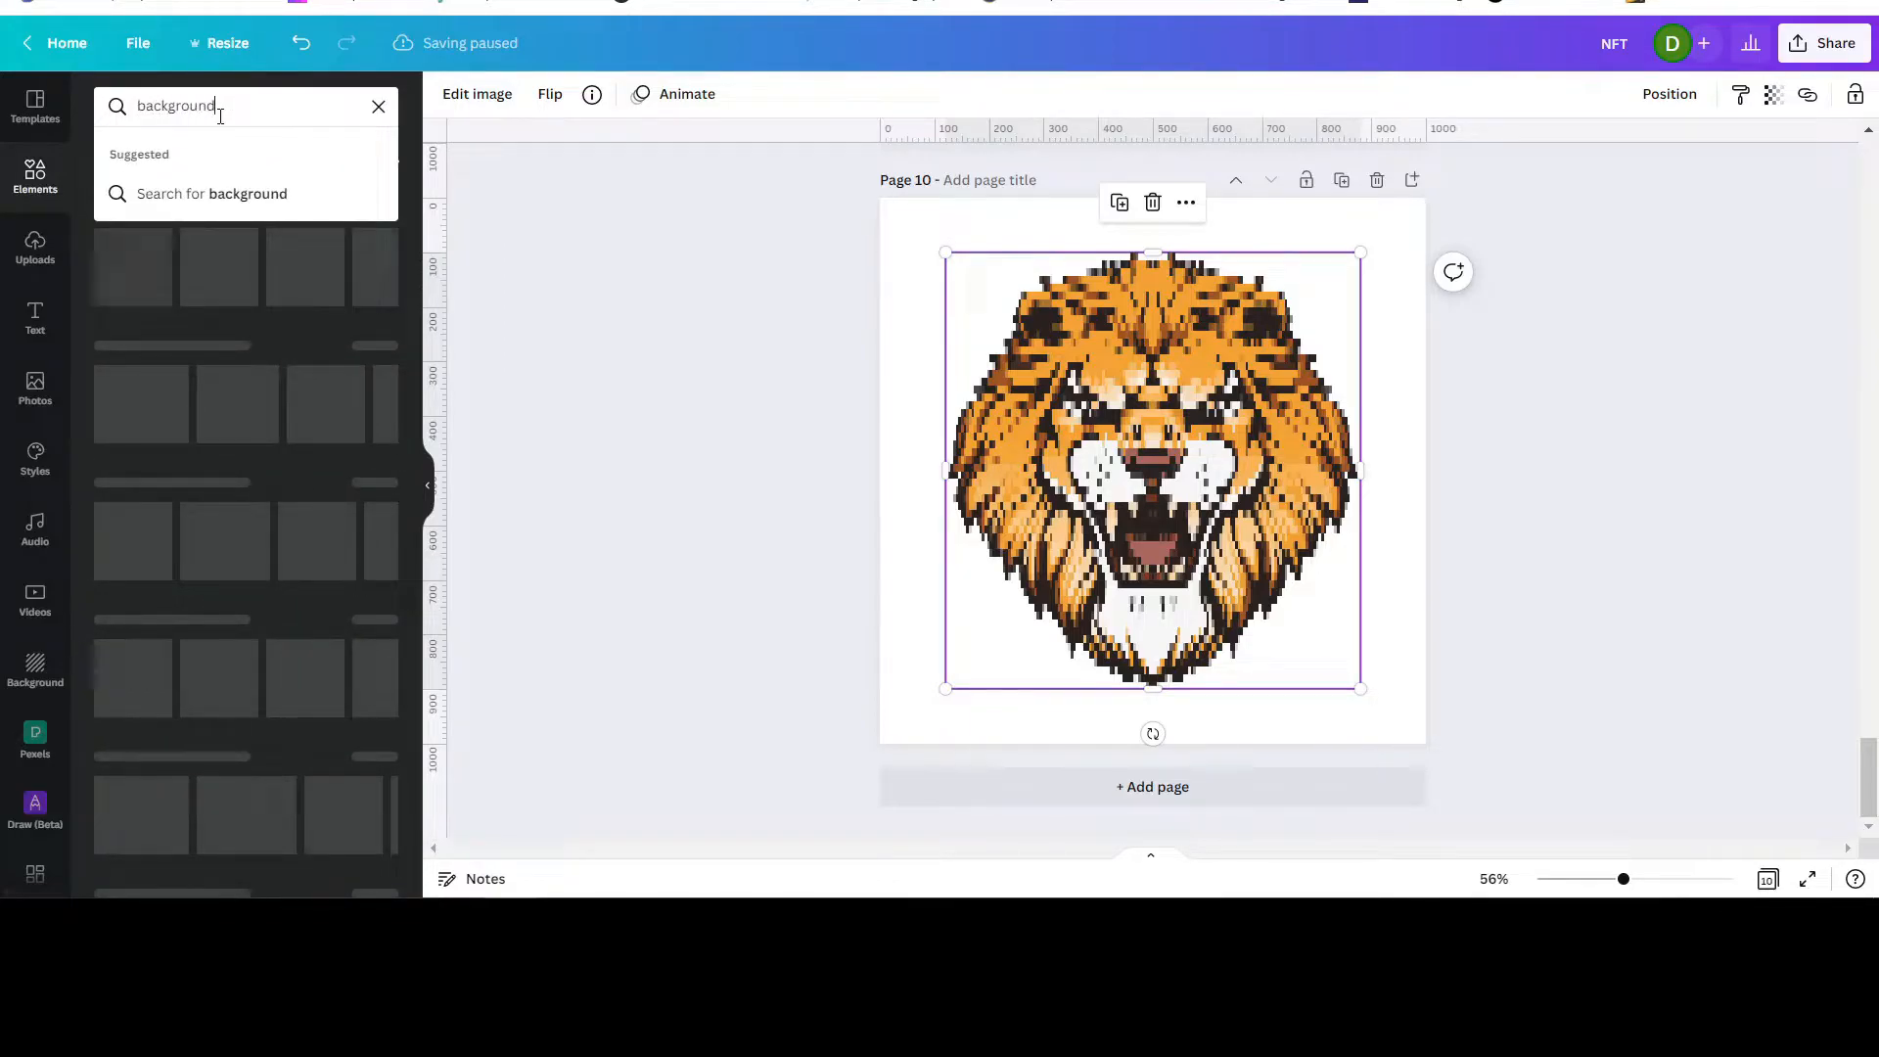
pyautogui.press('Return')
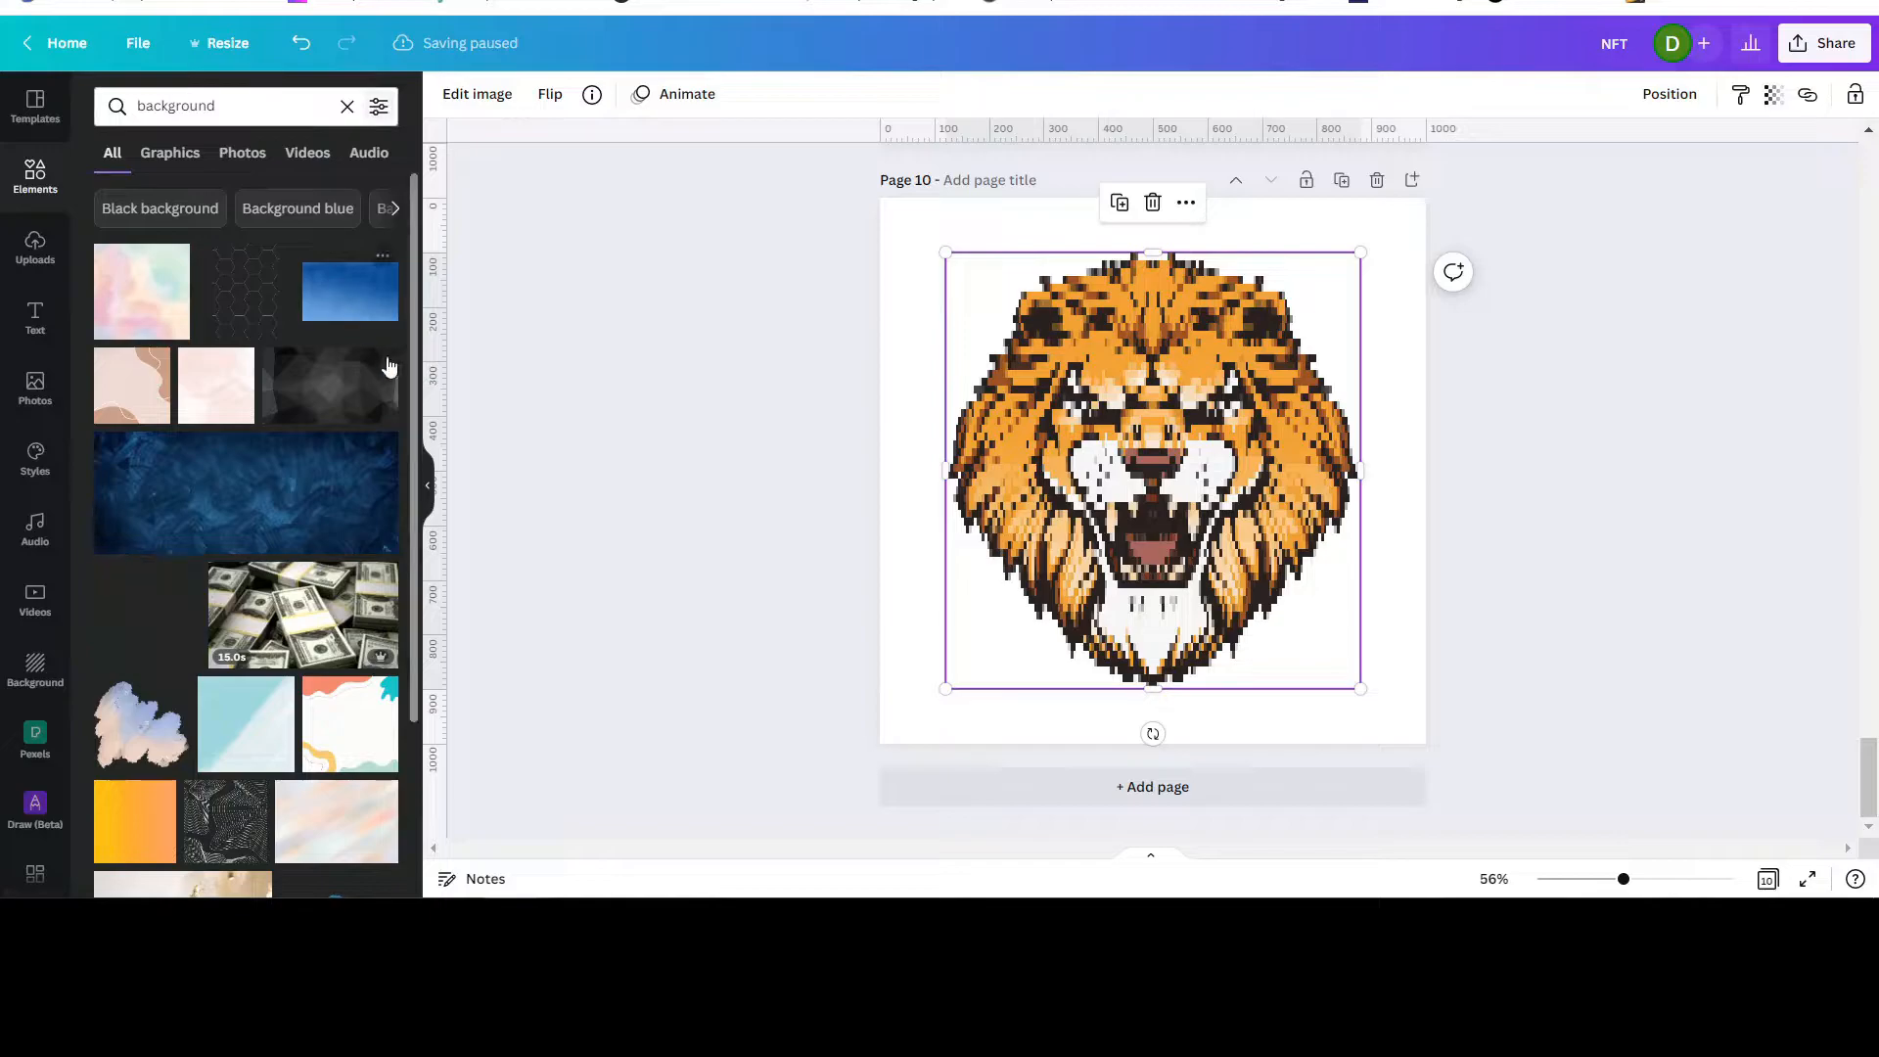
pyautogui.scroll(-3, 294, 495)
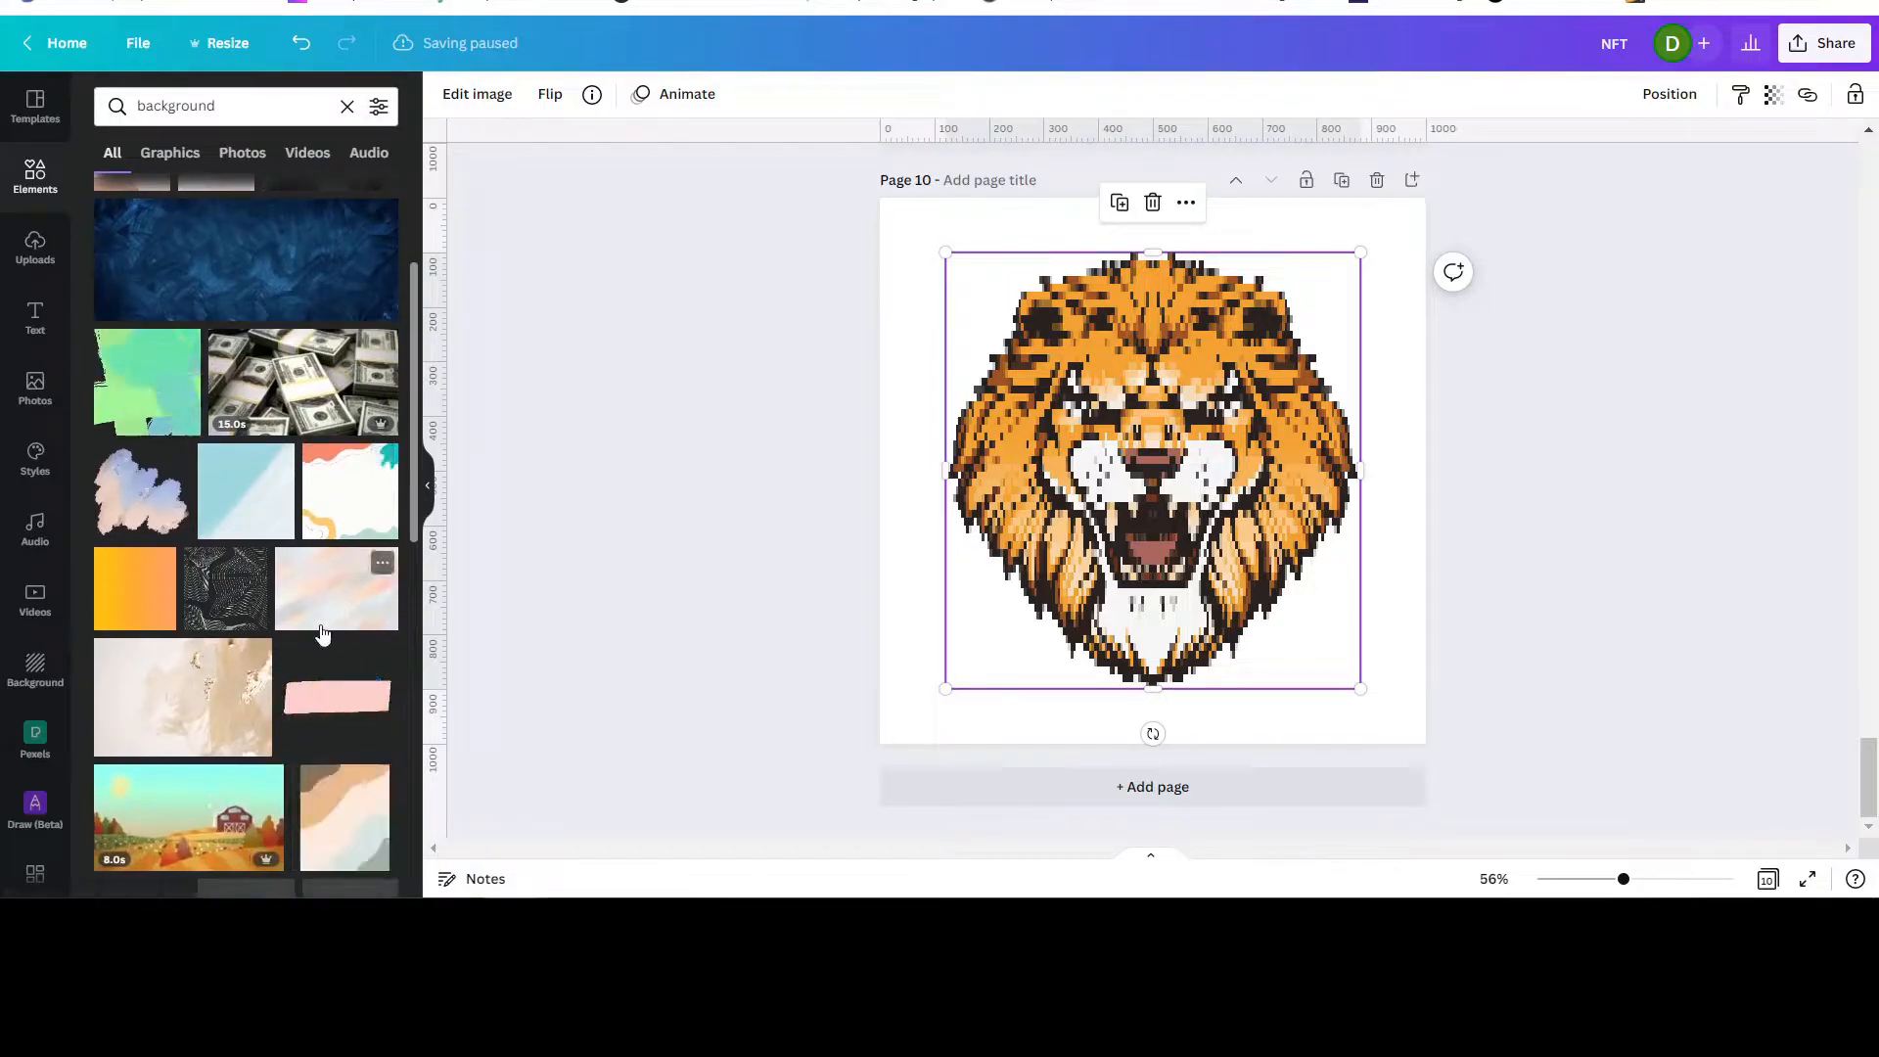
pyautogui.click(196, 711)
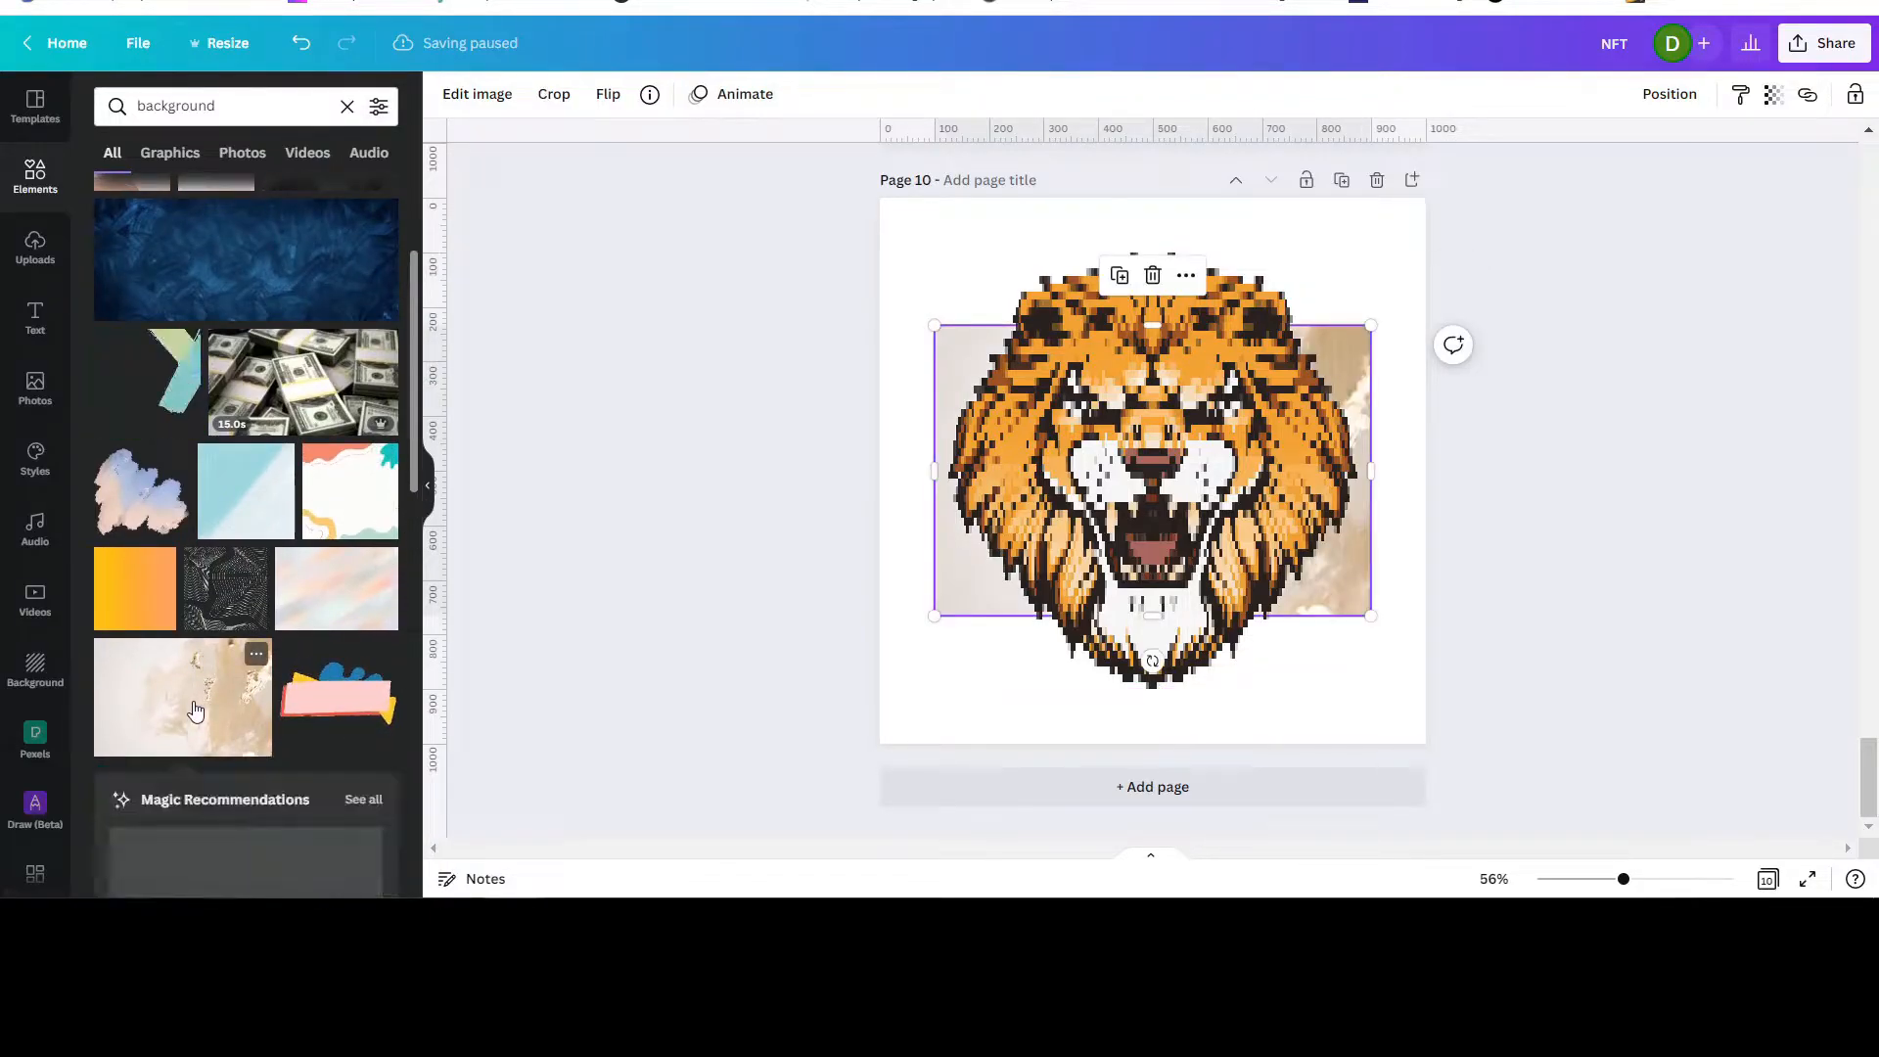
# Enlarge and reposition the beige texture image so it covers the whole page behind the lion
pyautogui.moveTo(948, 336); pyautogui.dragTo(920, 241)
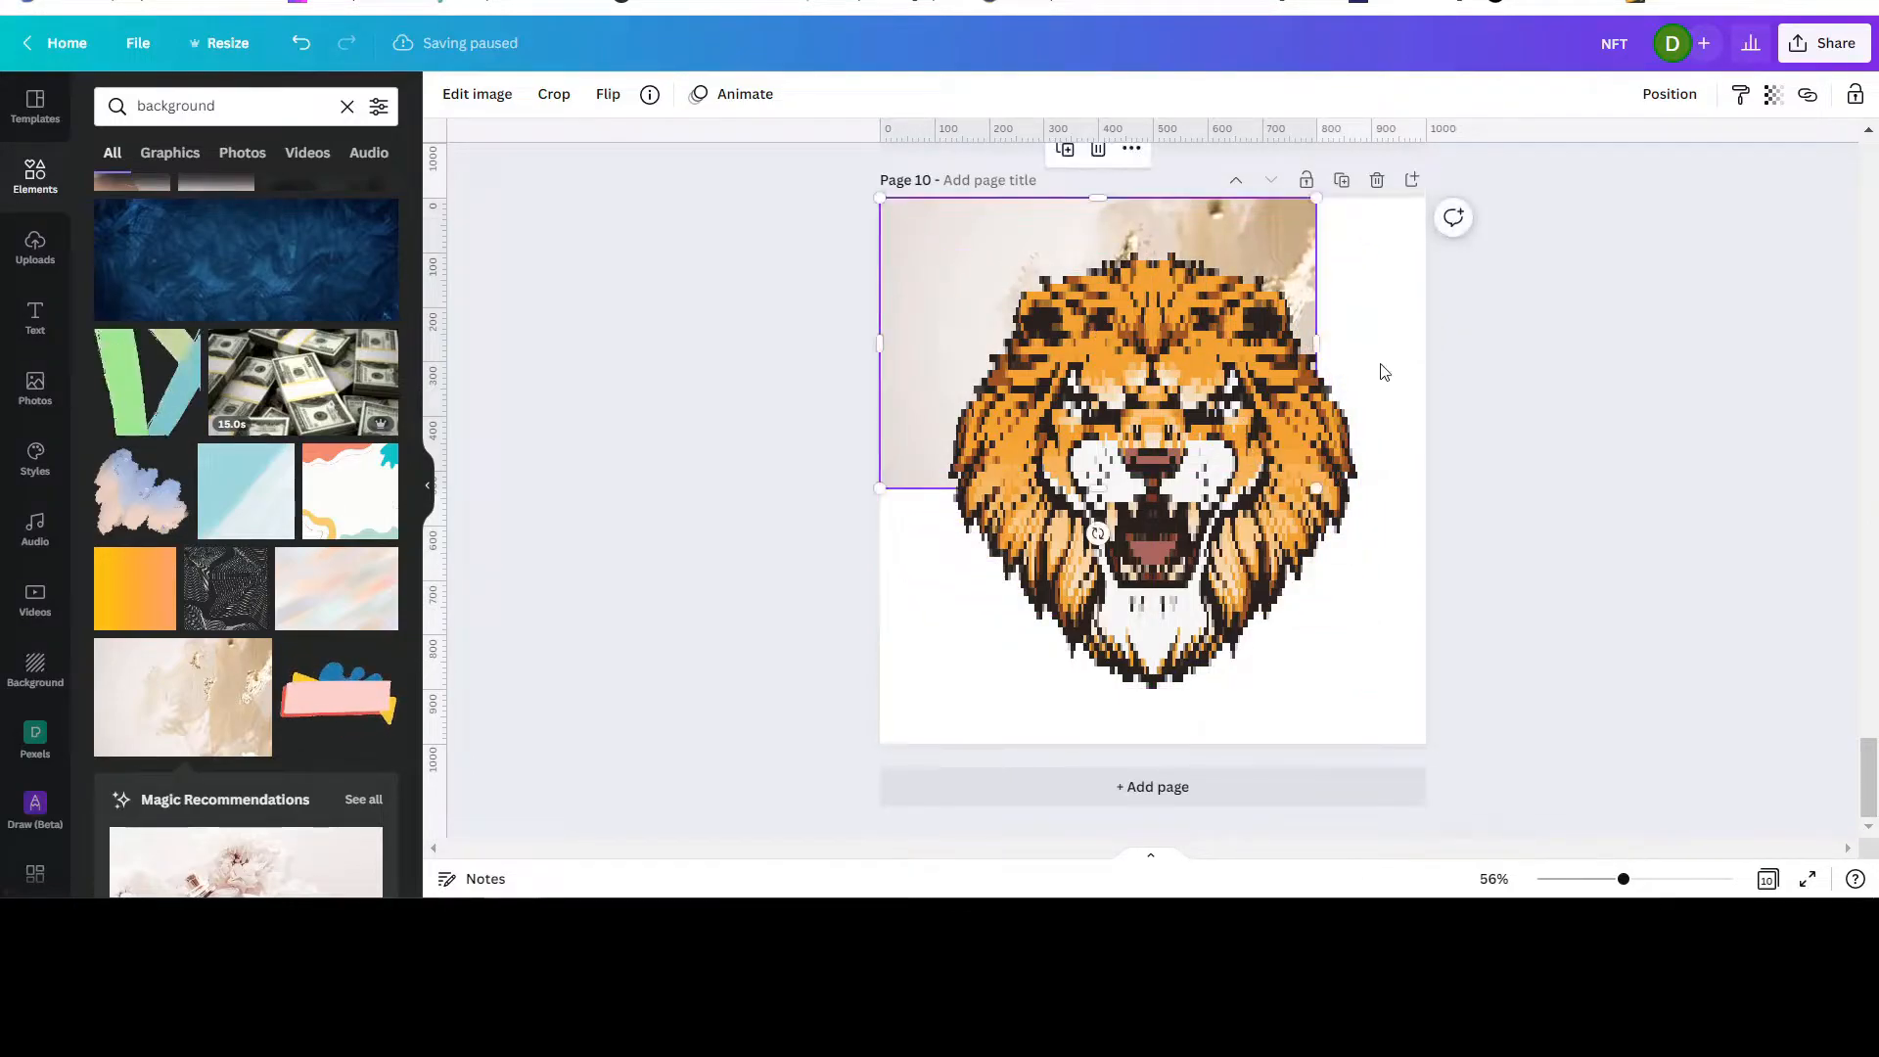
pyautogui.moveTo(1316, 487); pyautogui.dragTo(1668, 862)
pyautogui.moveTo(1371, 702); pyautogui.dragTo(1081, 683)
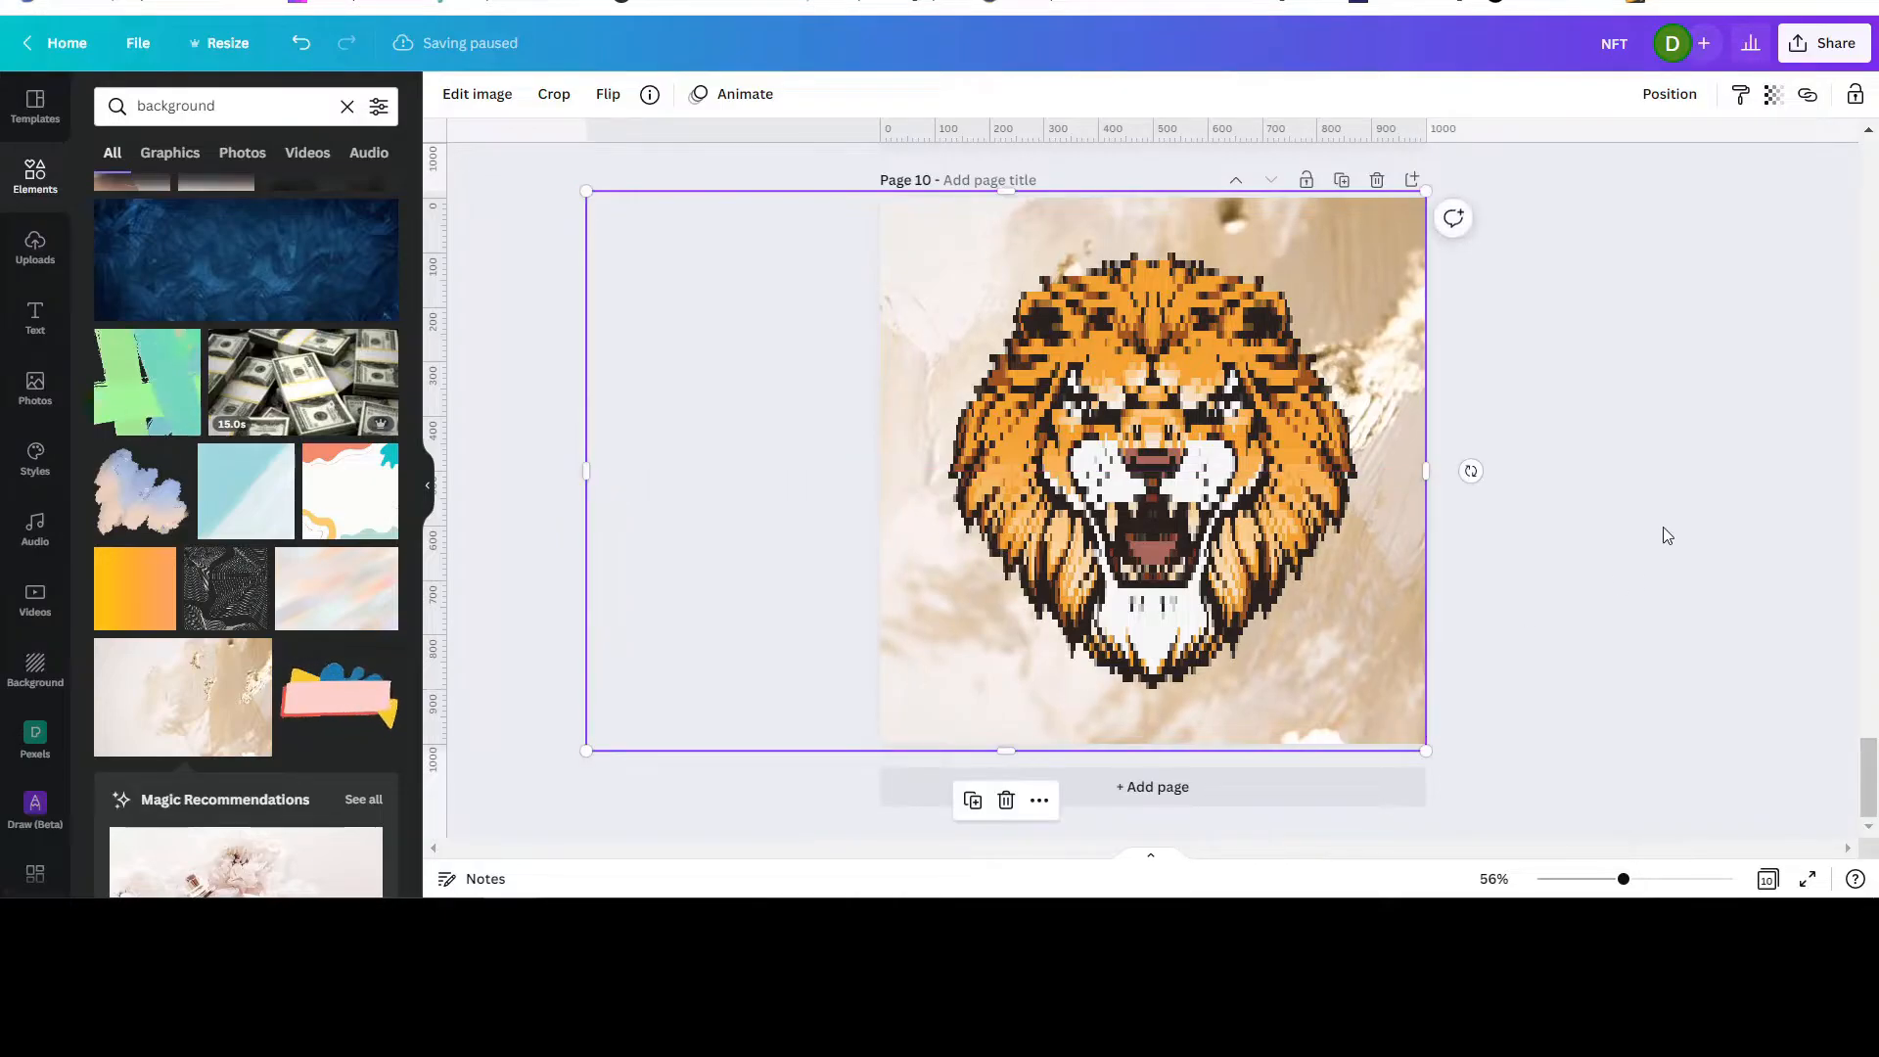
pyautogui.click(1664, 528)
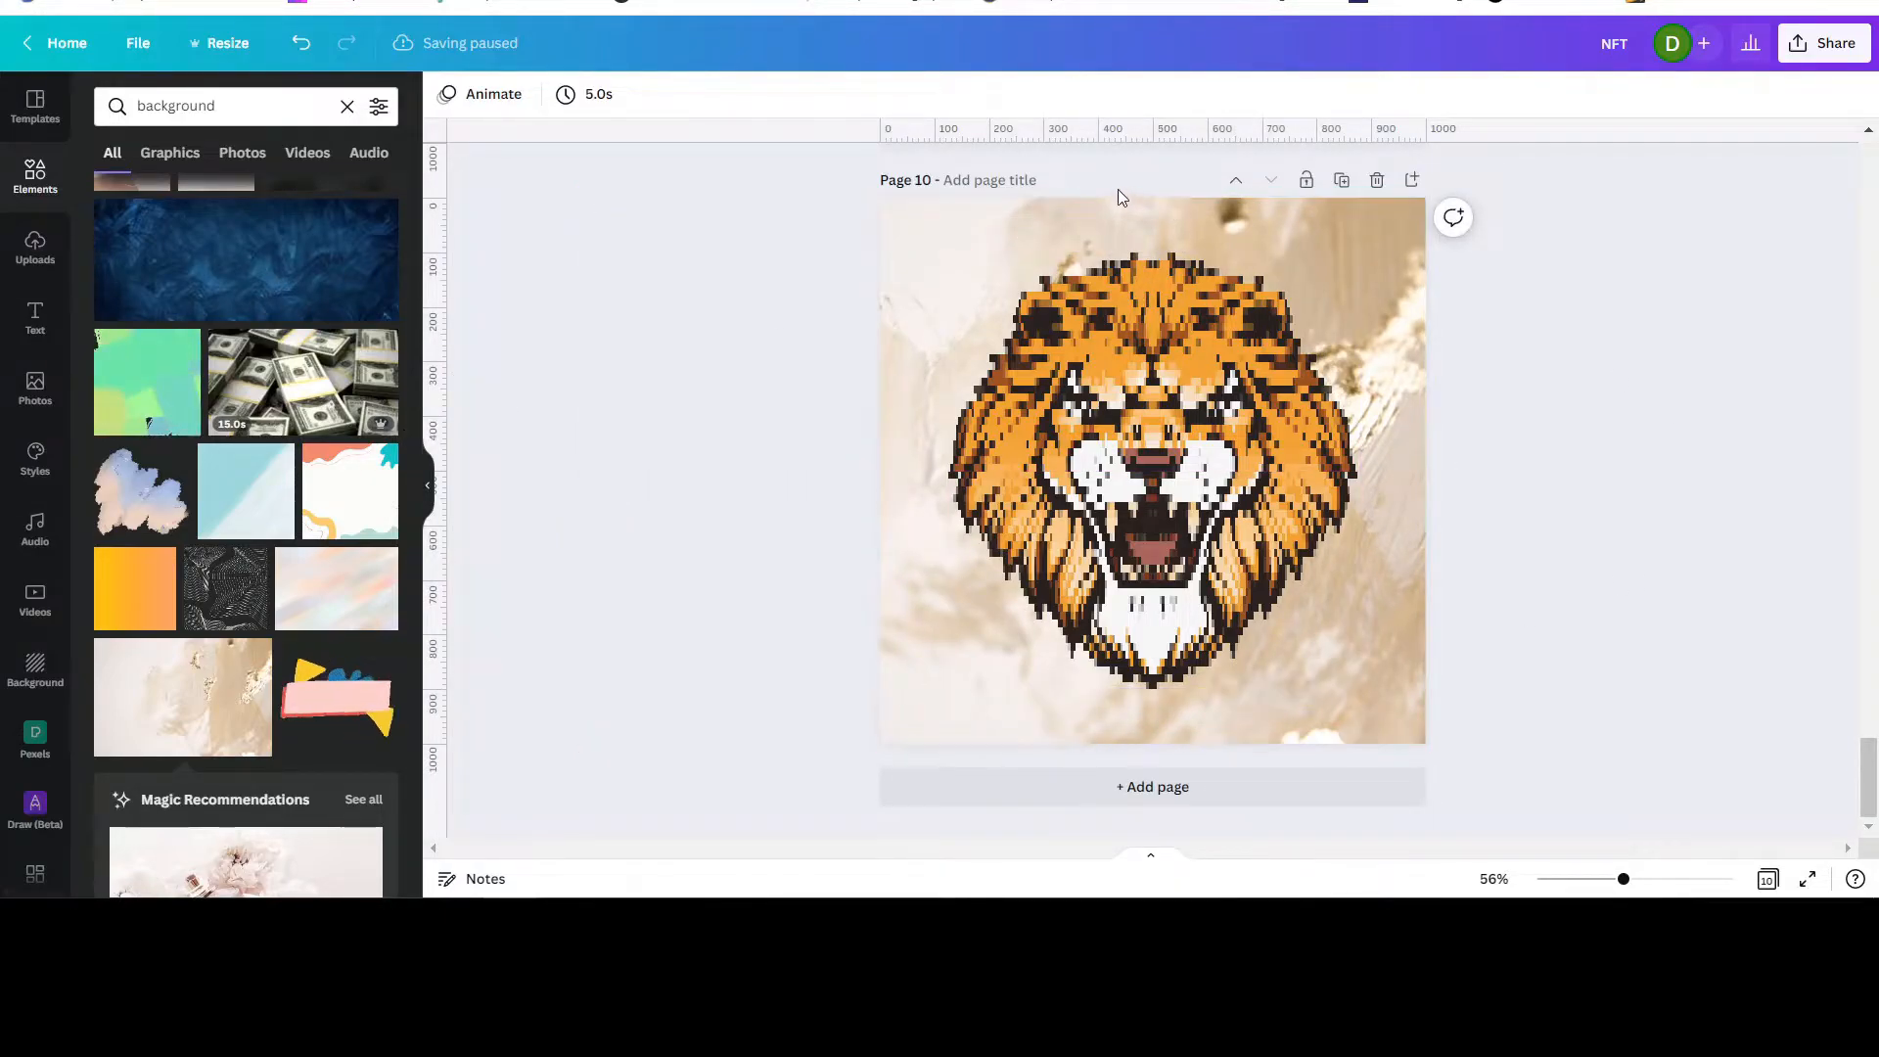
# Open the image effects for the pixelated lion head
pyautogui.click(1167, 370)
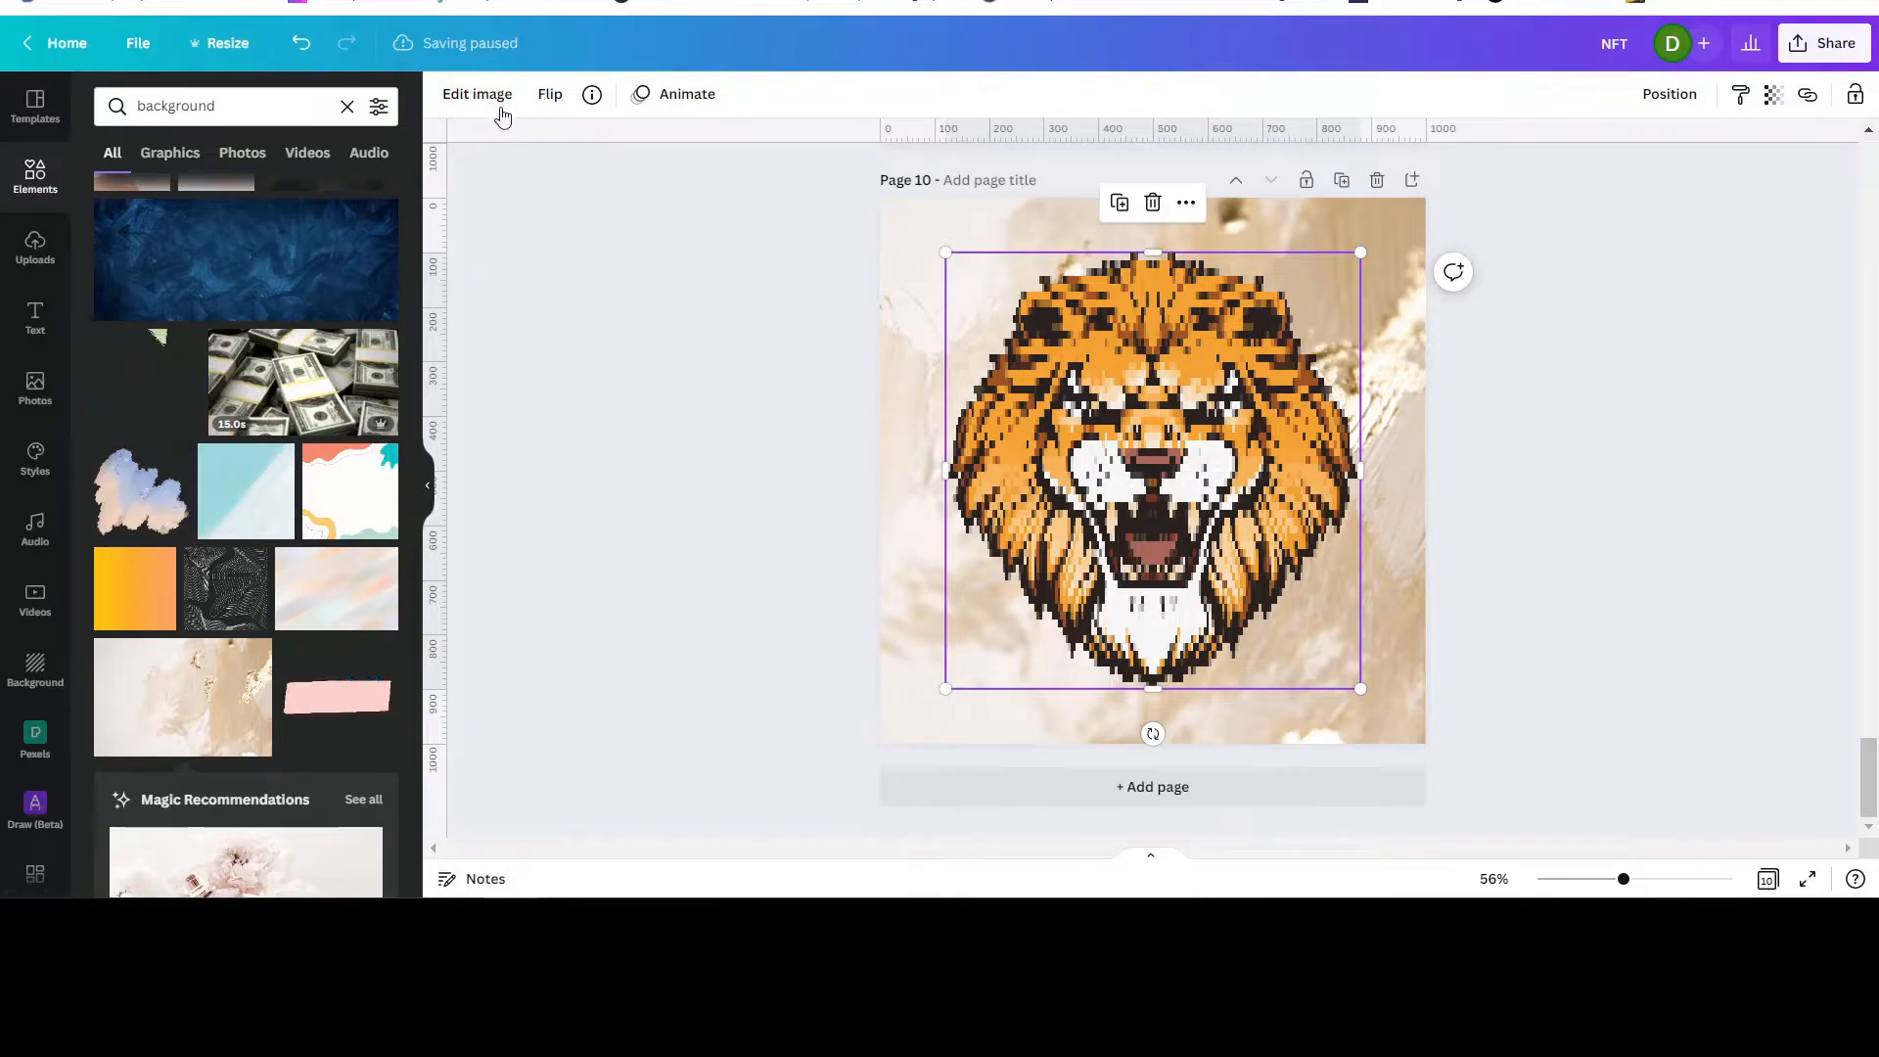
pyautogui.click(476, 95)
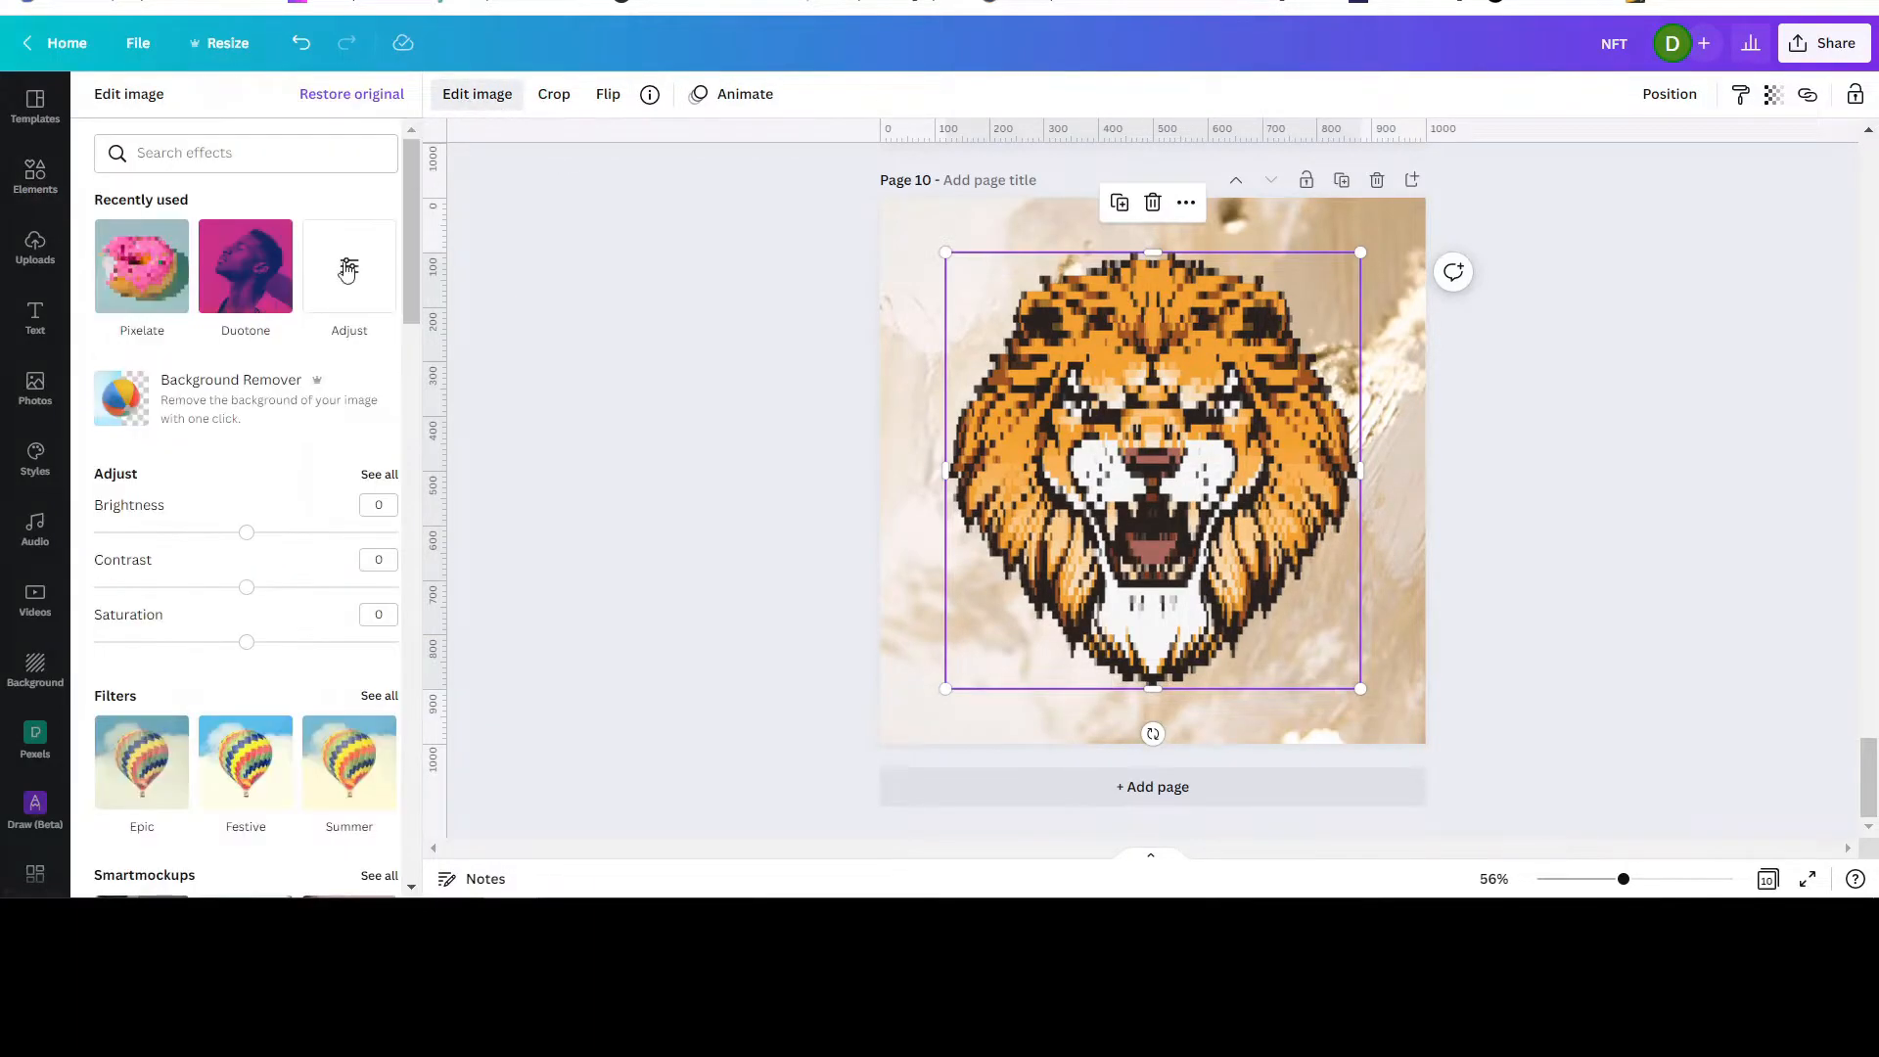
pyautogui.scroll(-10, 307, 472)
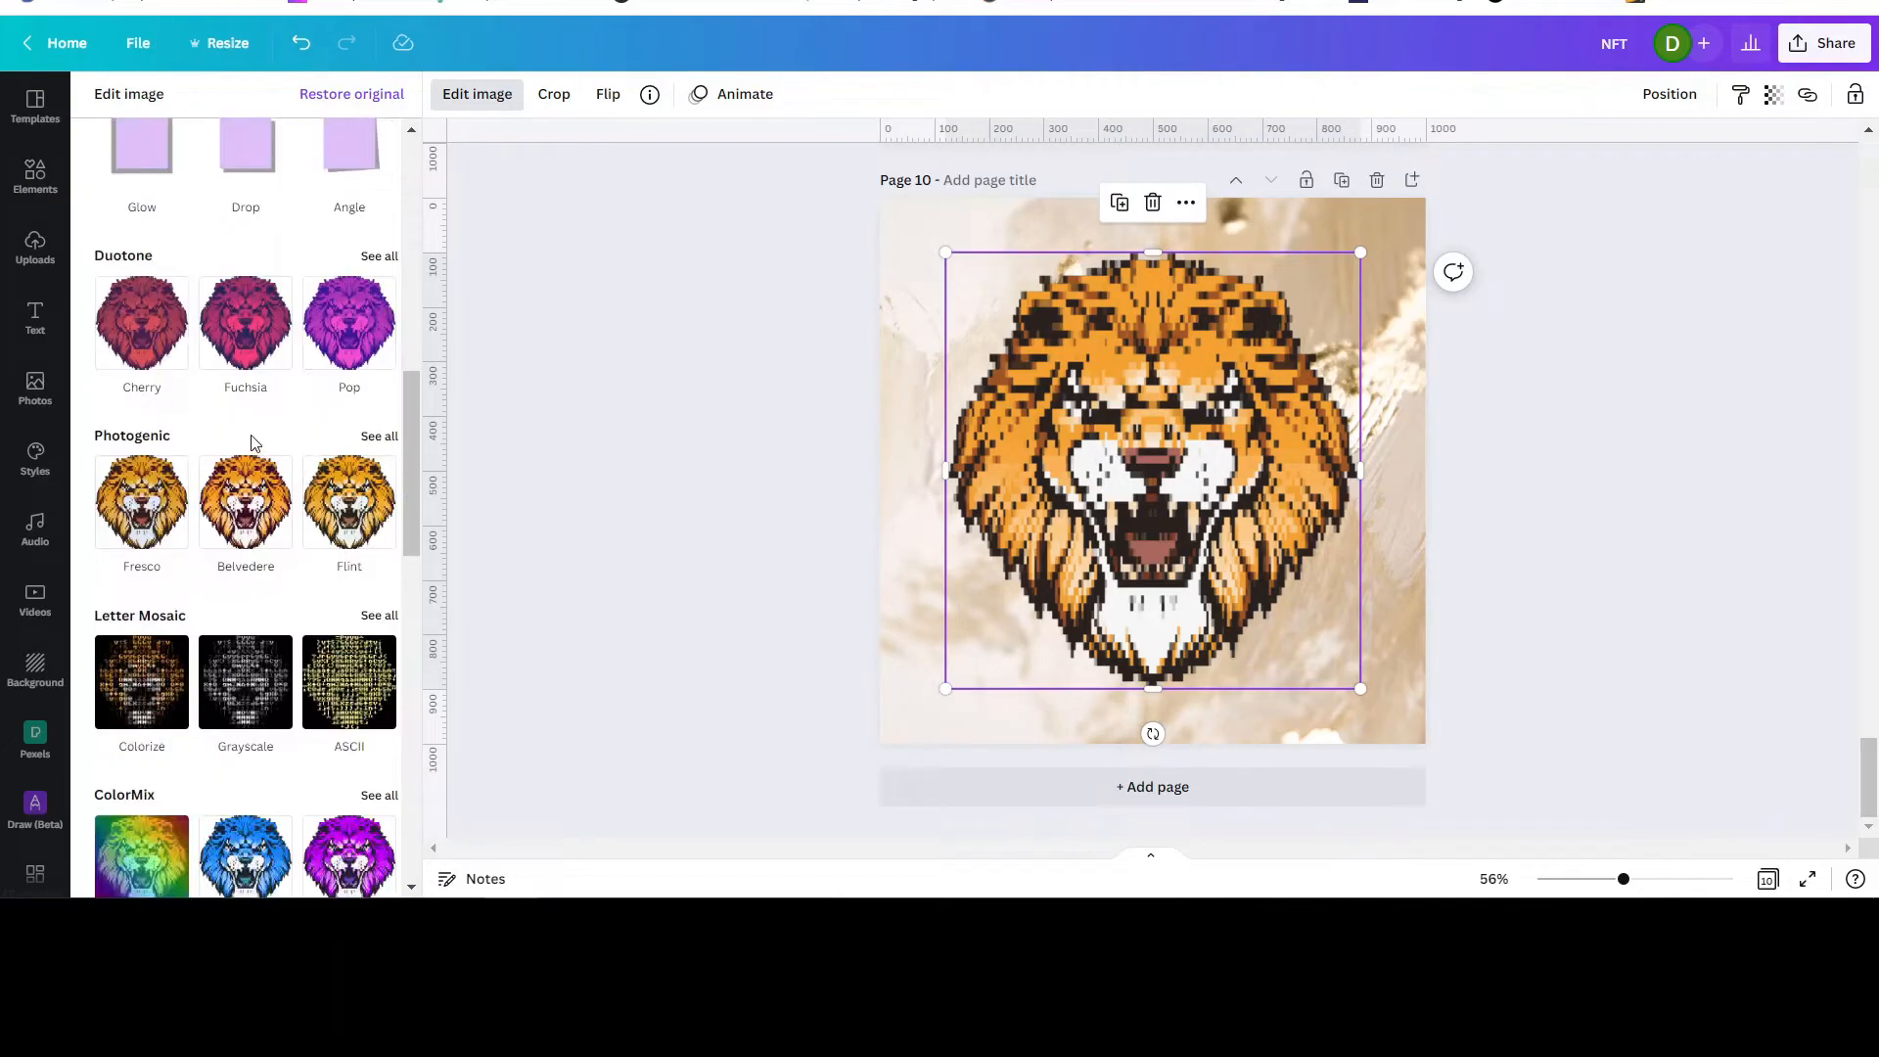
pyautogui.scroll(-3, 150, 294)
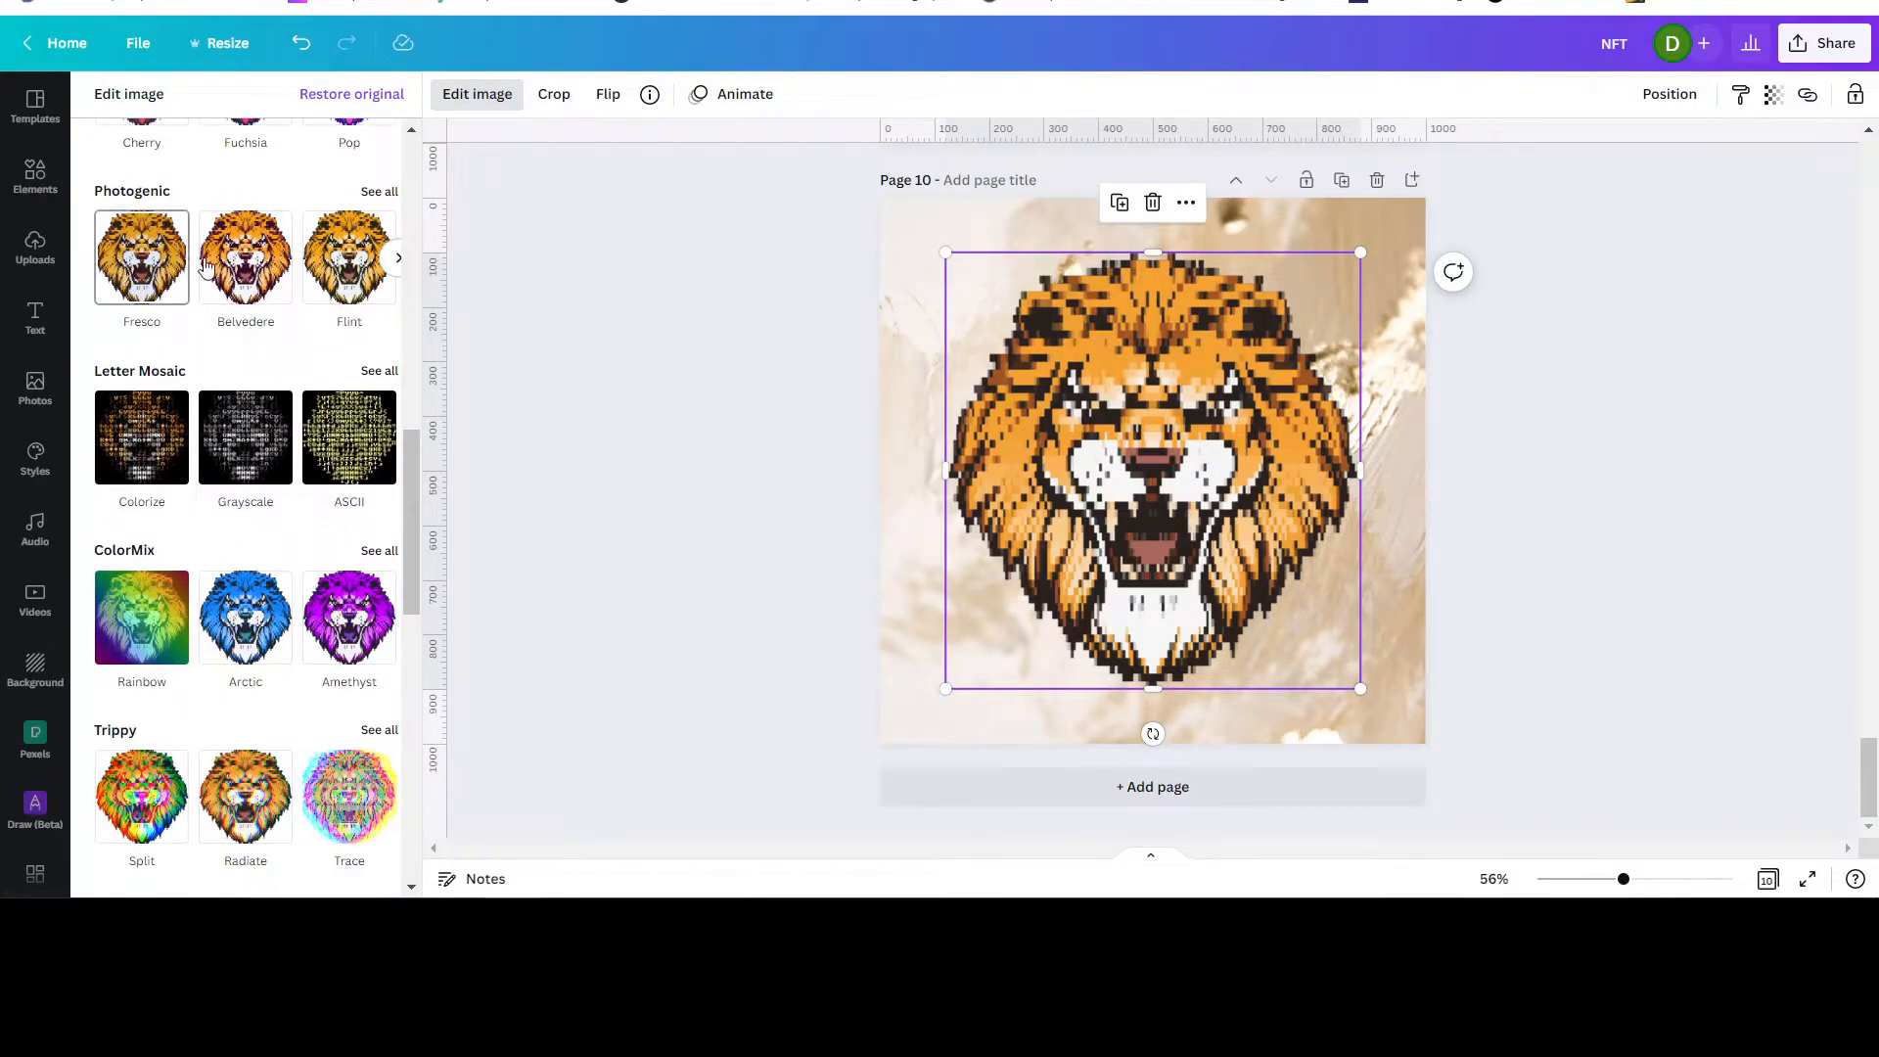
pyautogui.click(380, 193)
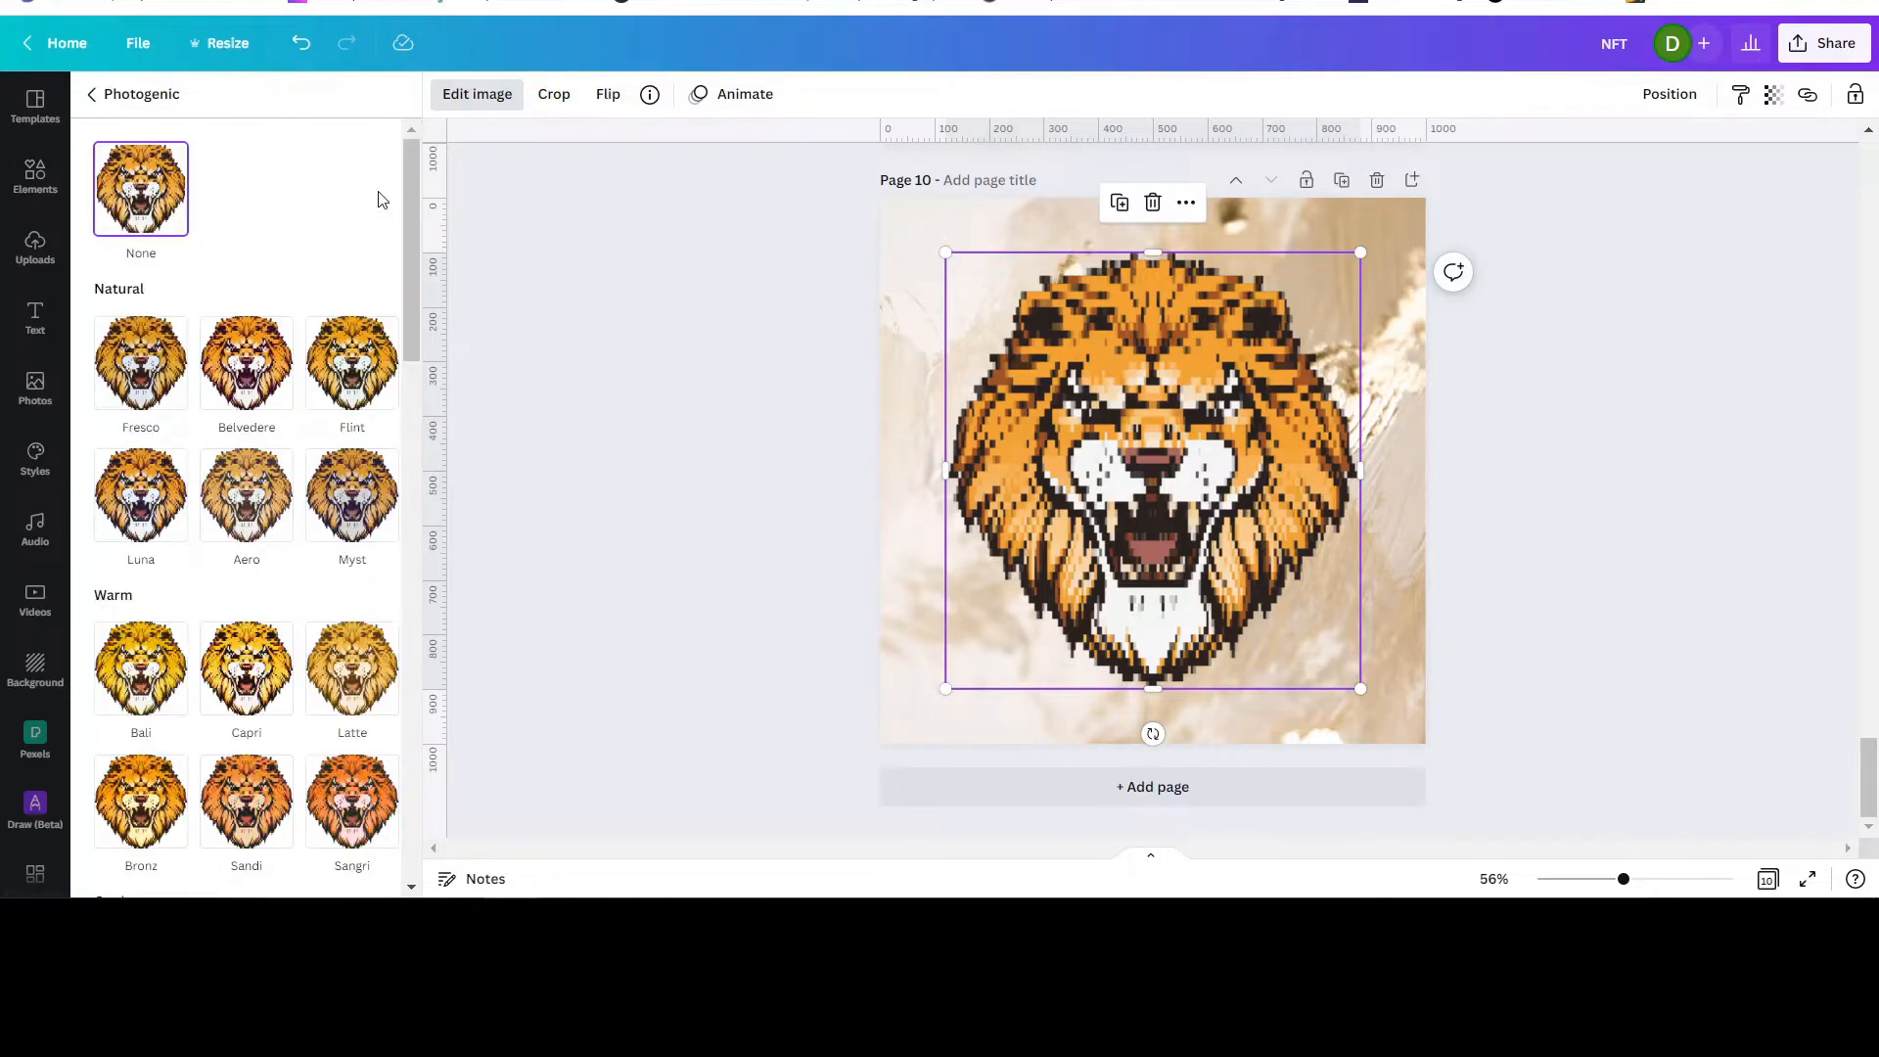
pyautogui.scroll(-3, 216, 473)
pyautogui.scroll(3, 192, 435)
pyautogui.click(91, 94)
# Try the Marine ColorMix effect on the lion, and recolor it with the Arctic variant instead
pyautogui.scroll(-2, 273, 539)
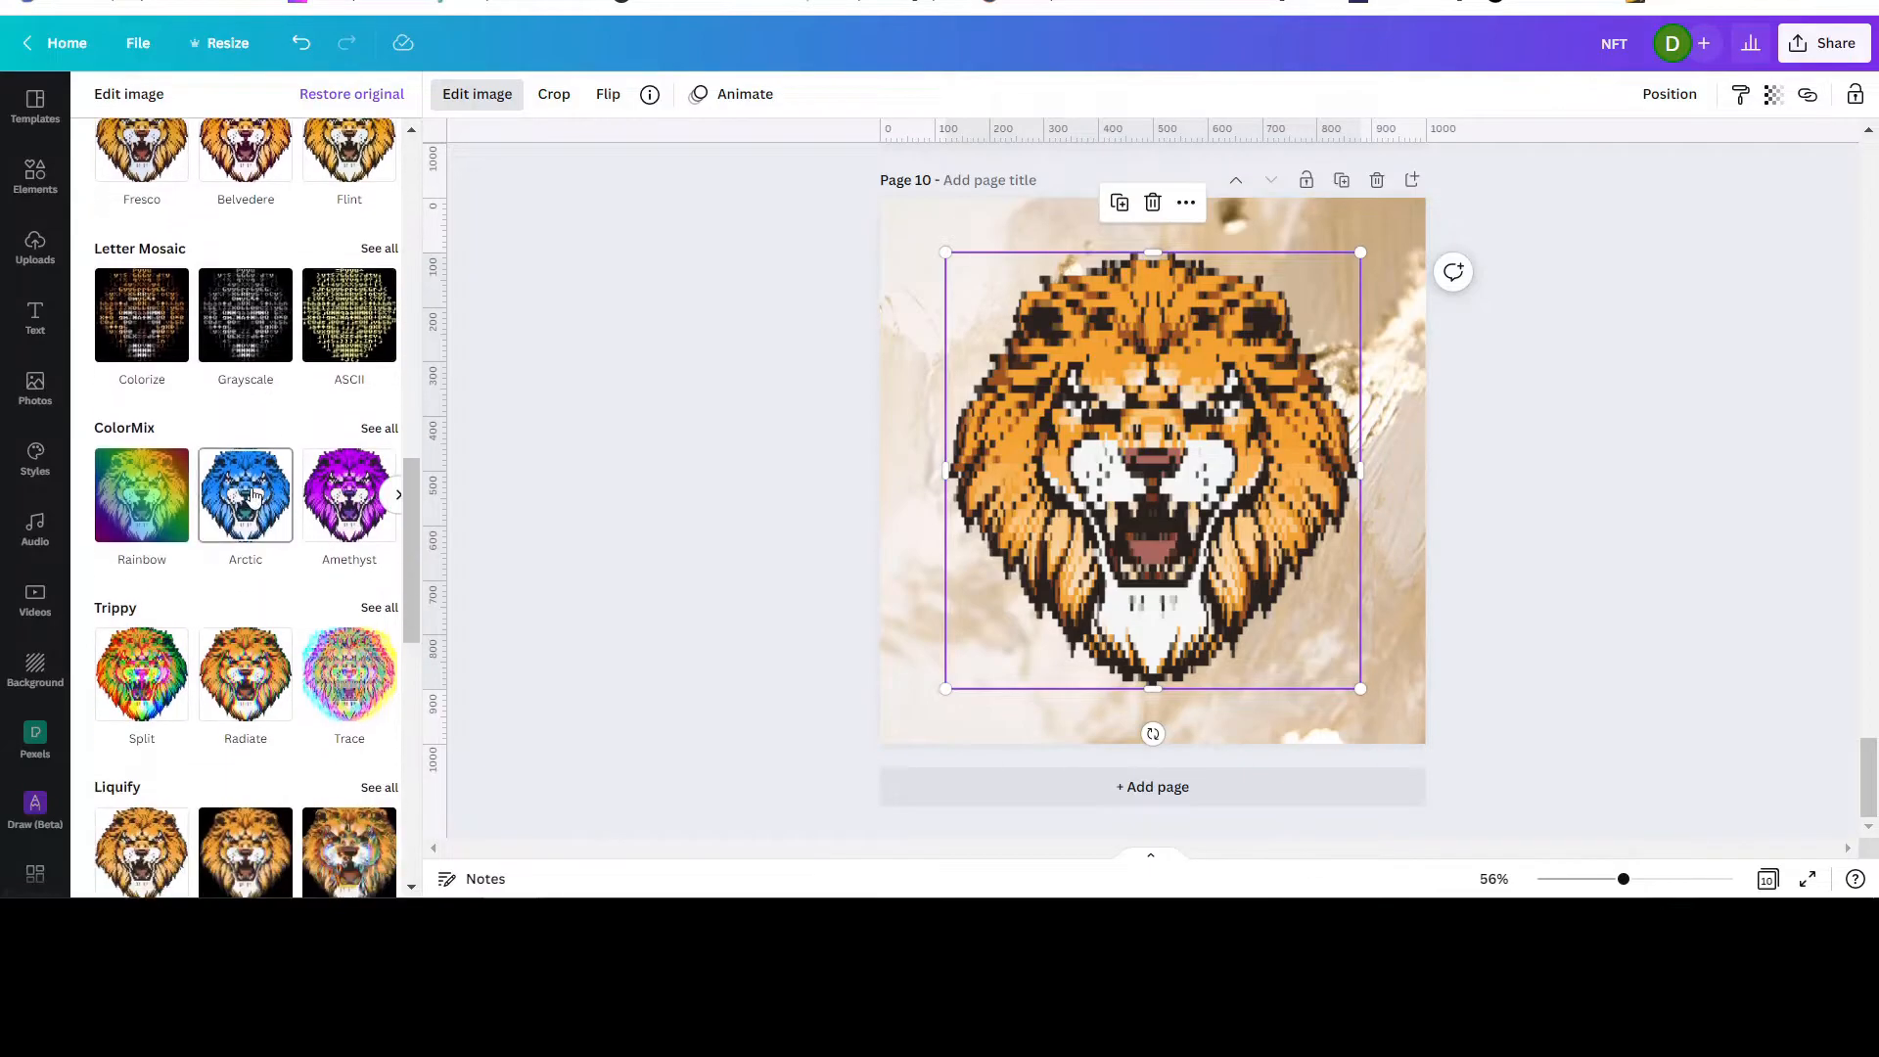
pyautogui.click(380, 430)
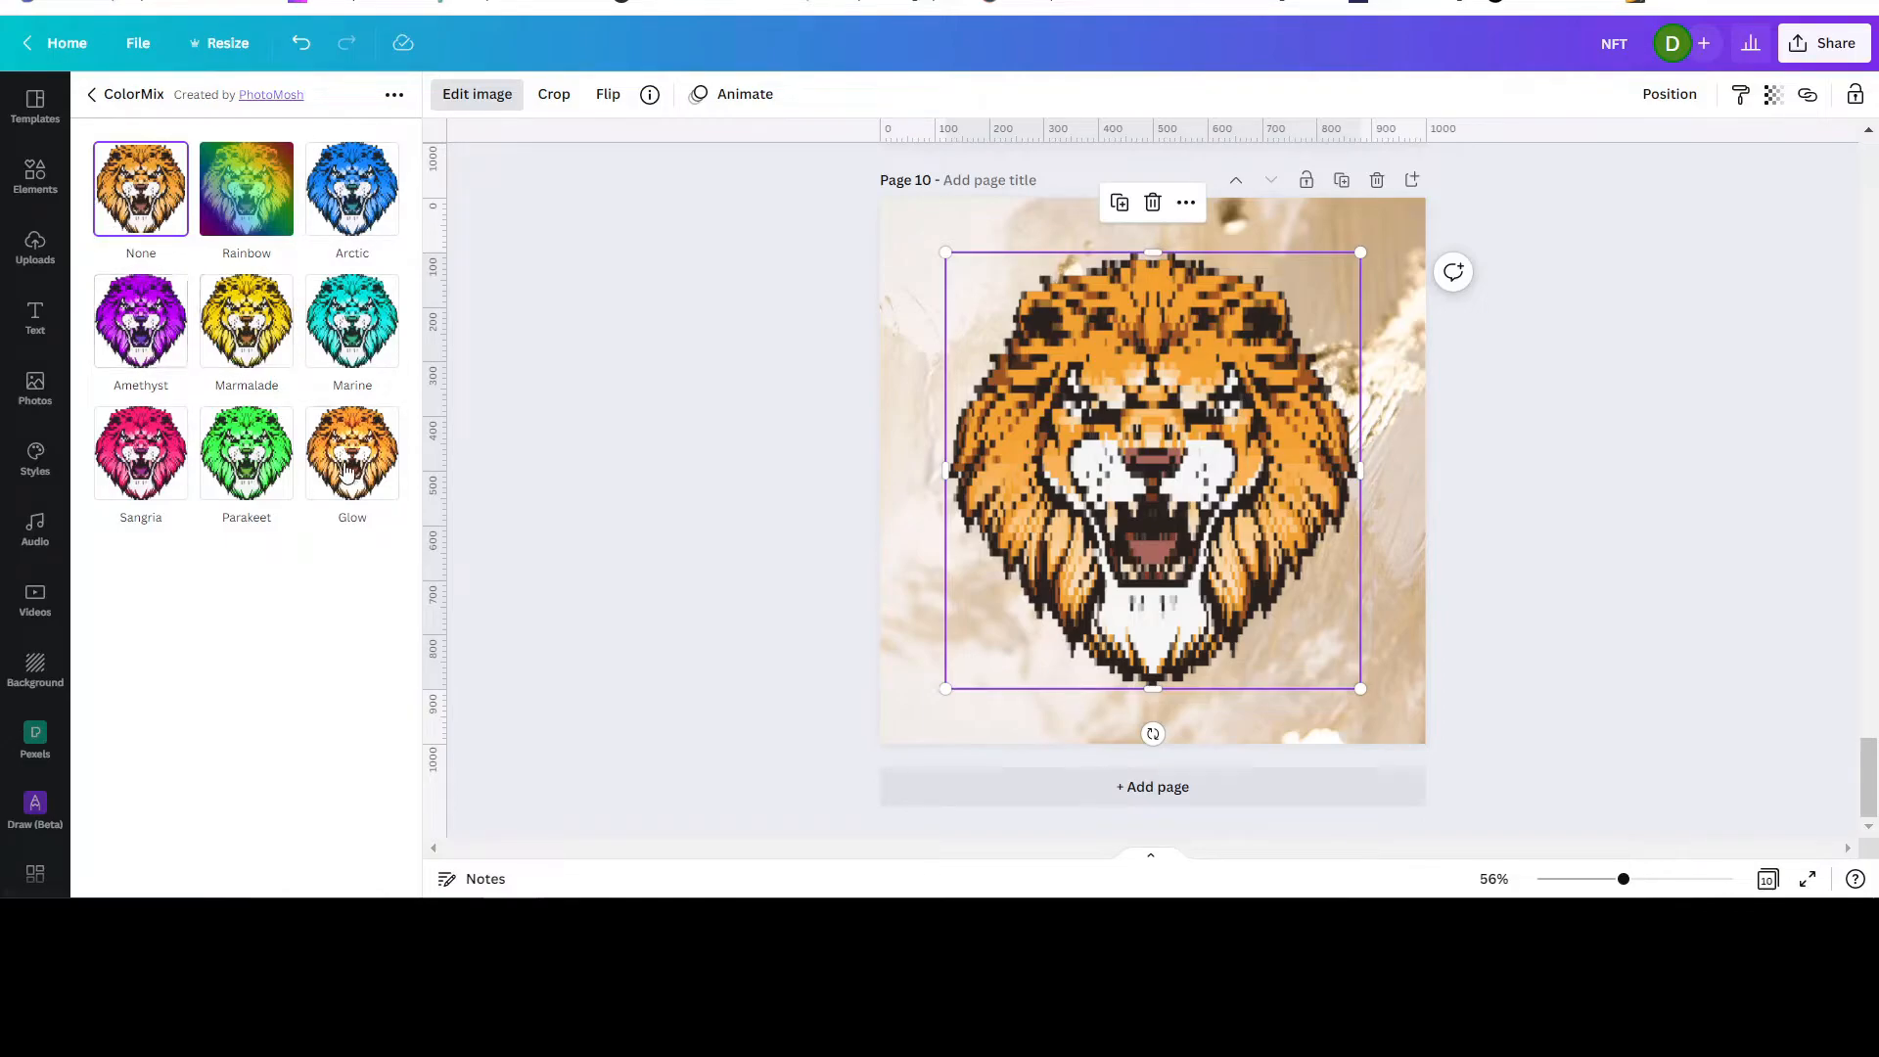
pyautogui.click(353, 314)
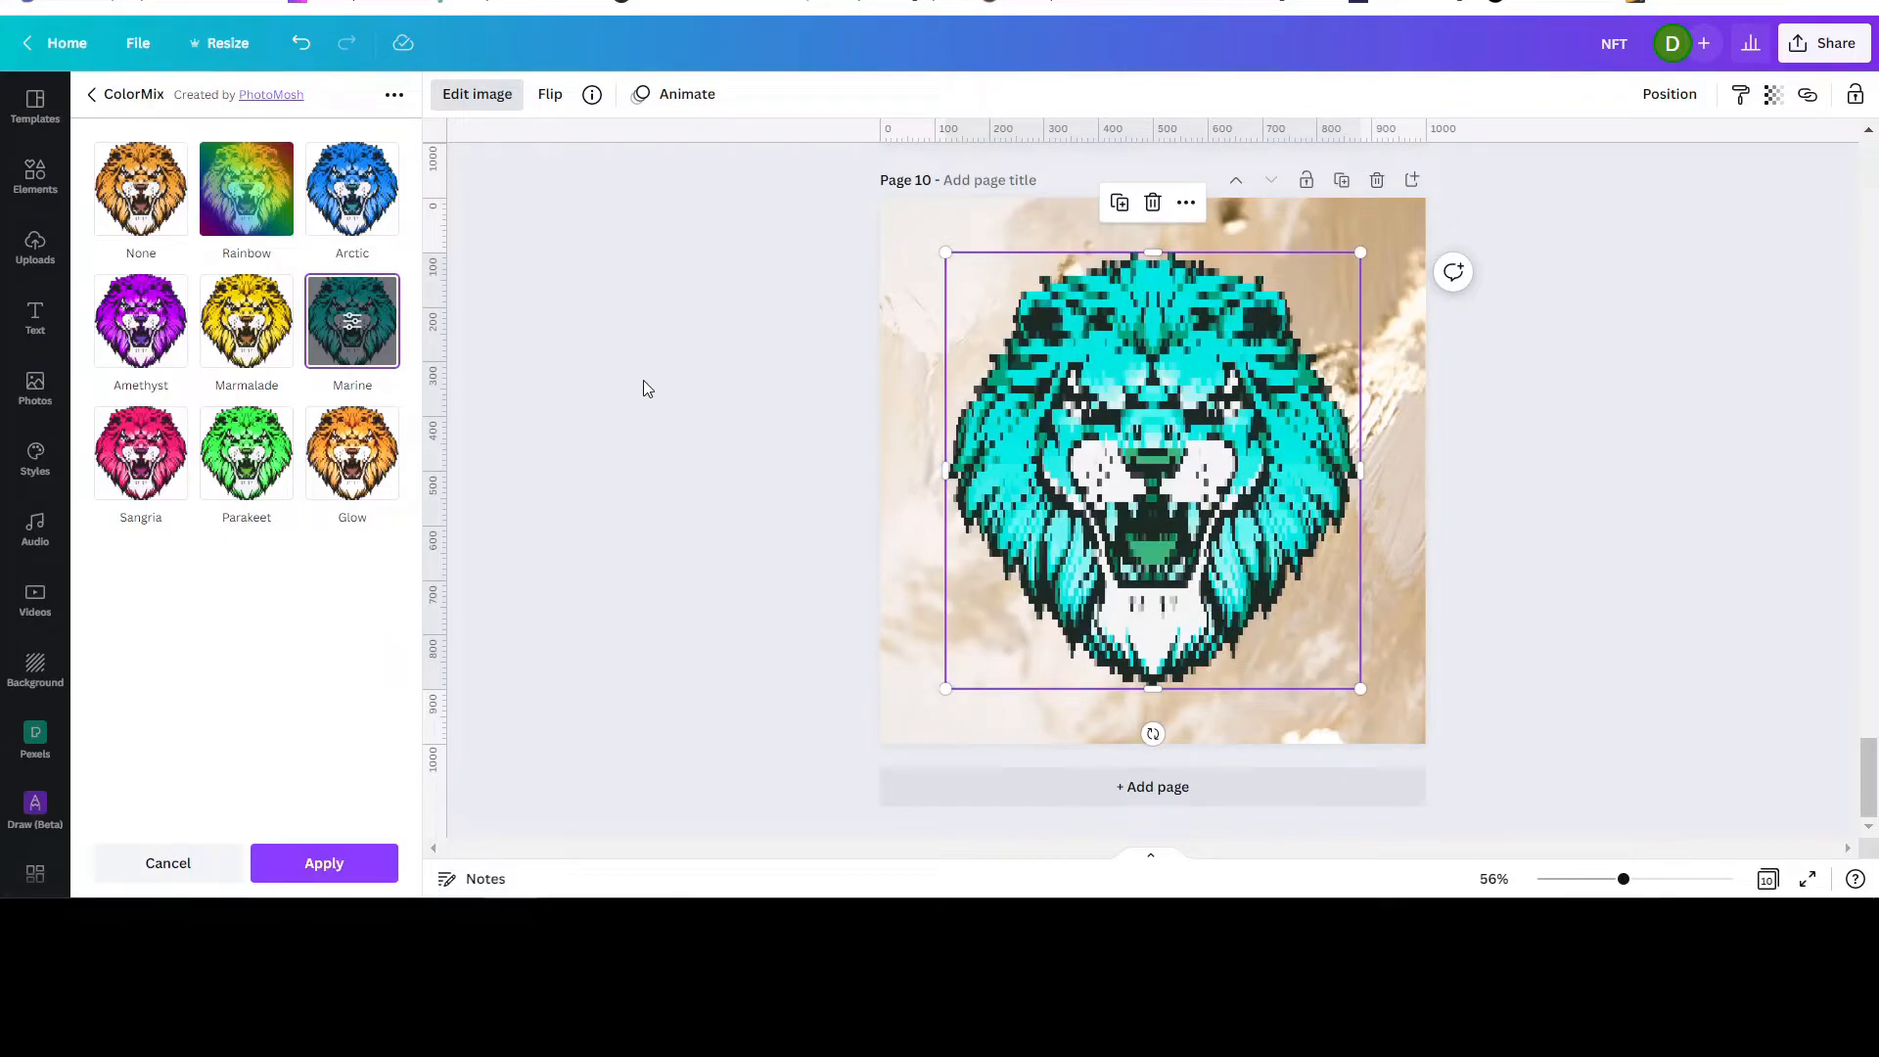
pyautogui.click(381, 176)
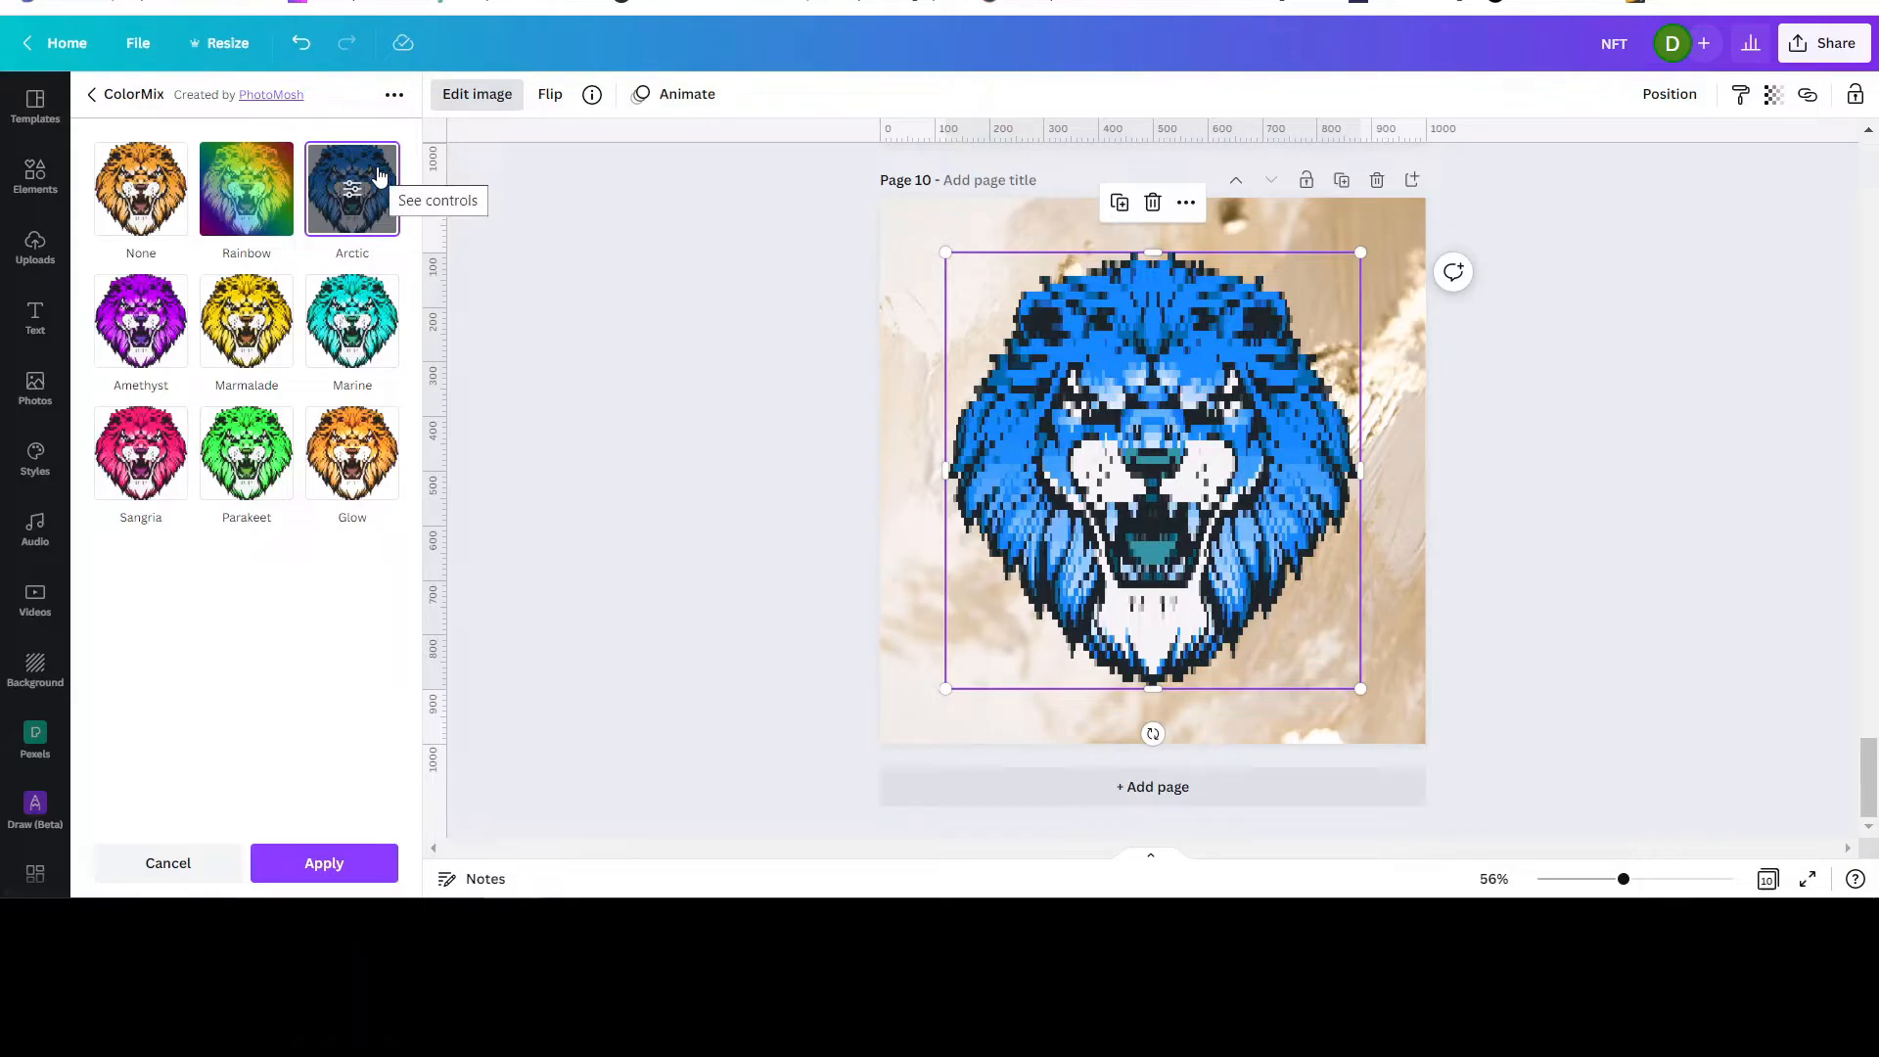
pyautogui.click(885, 208)
# Set the beige texture background's brightness to -45, contrast to 24 and saturation to 54
pyautogui.click(900, 225)
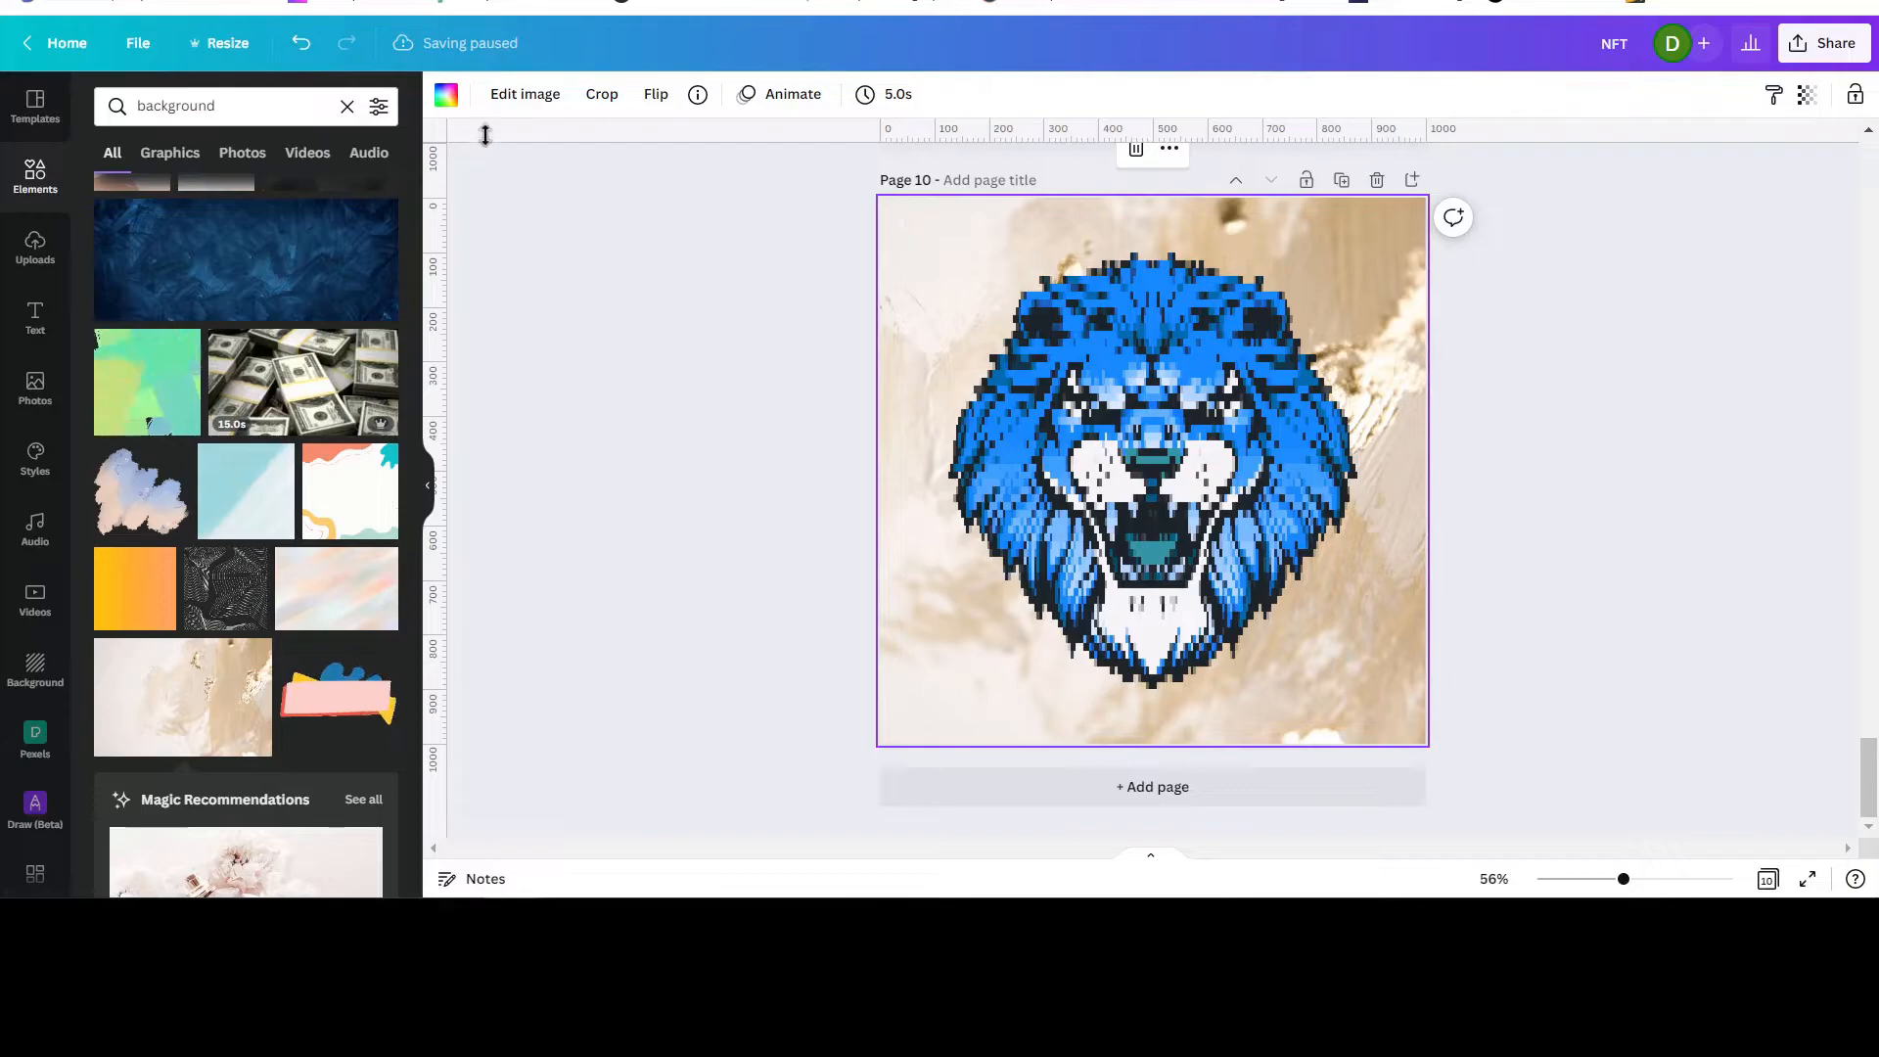
pyautogui.click(527, 98)
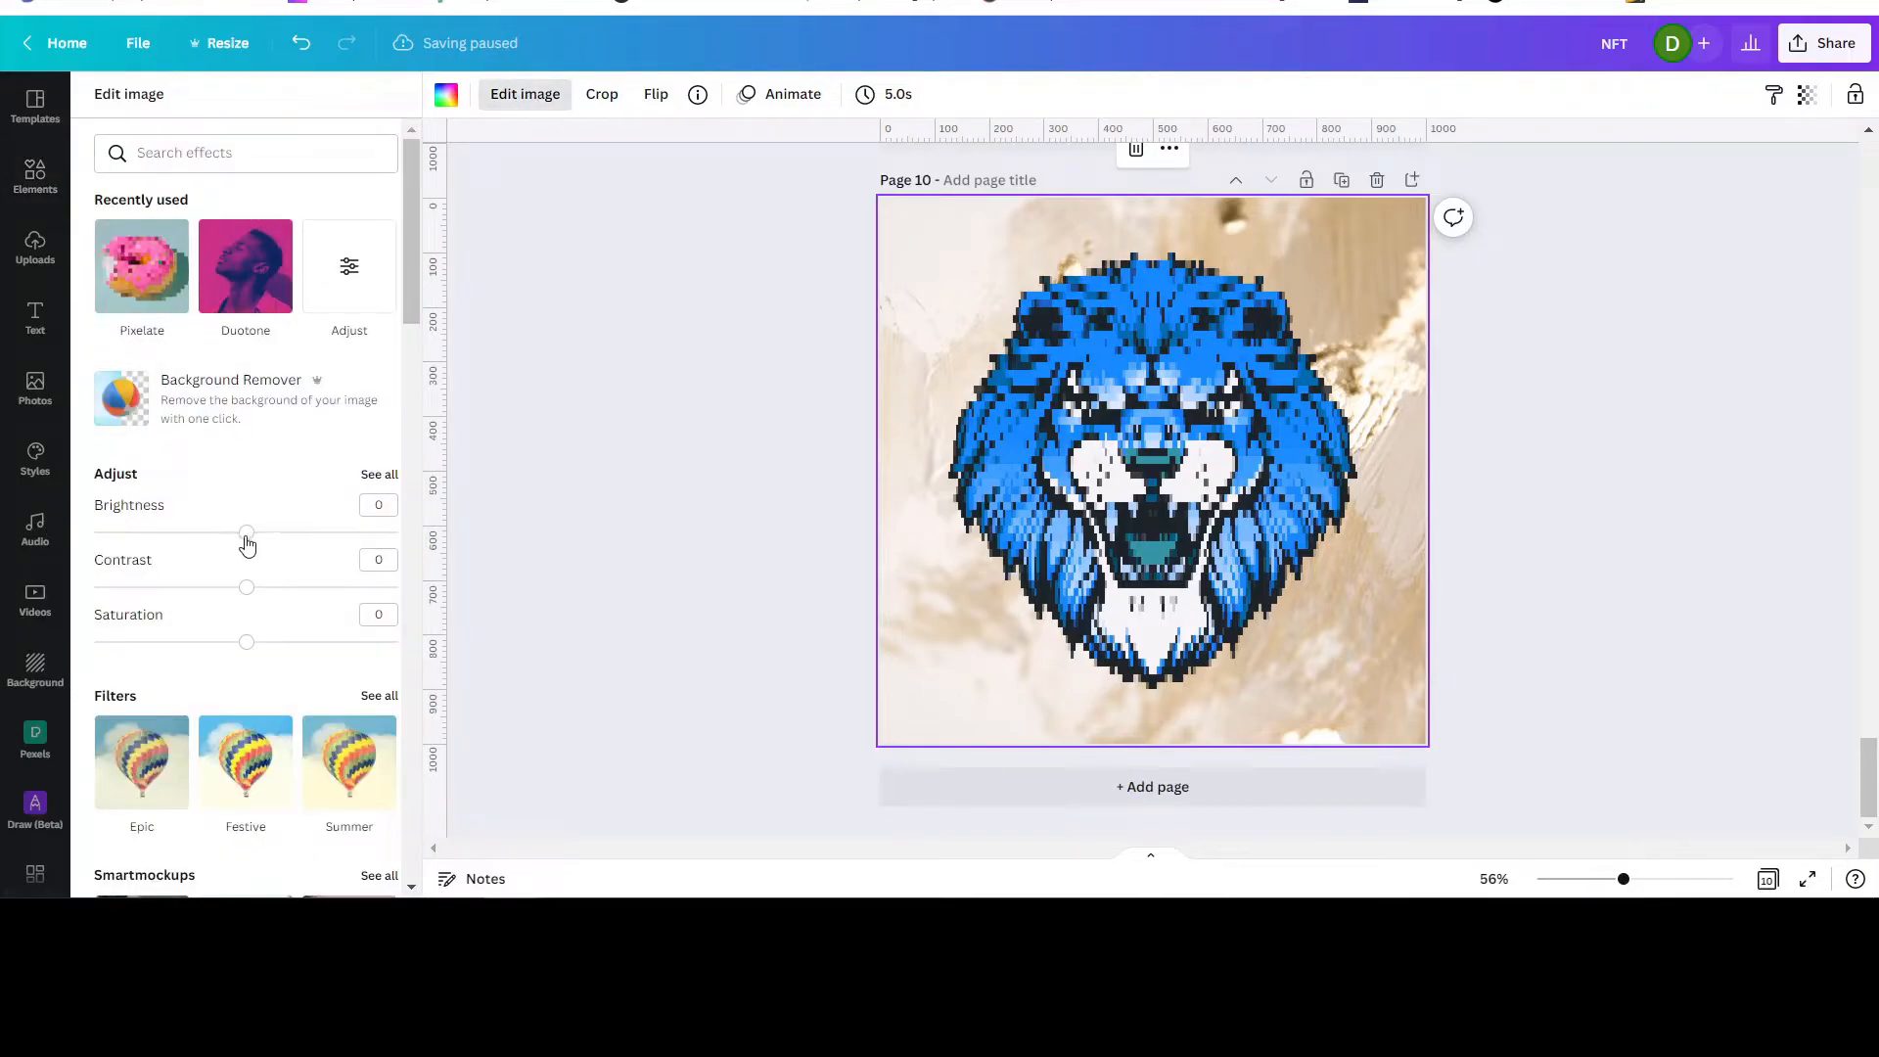
pyautogui.moveTo(247, 533); pyautogui.dragTo(300, 533)
pyautogui.moveTo(148, 532)
pyautogui.mouseDown()
pyautogui.moveTo(128, 531)
pyautogui.moveTo(227, 532)
pyautogui.moveTo(178, 531)
pyautogui.mouseUp()
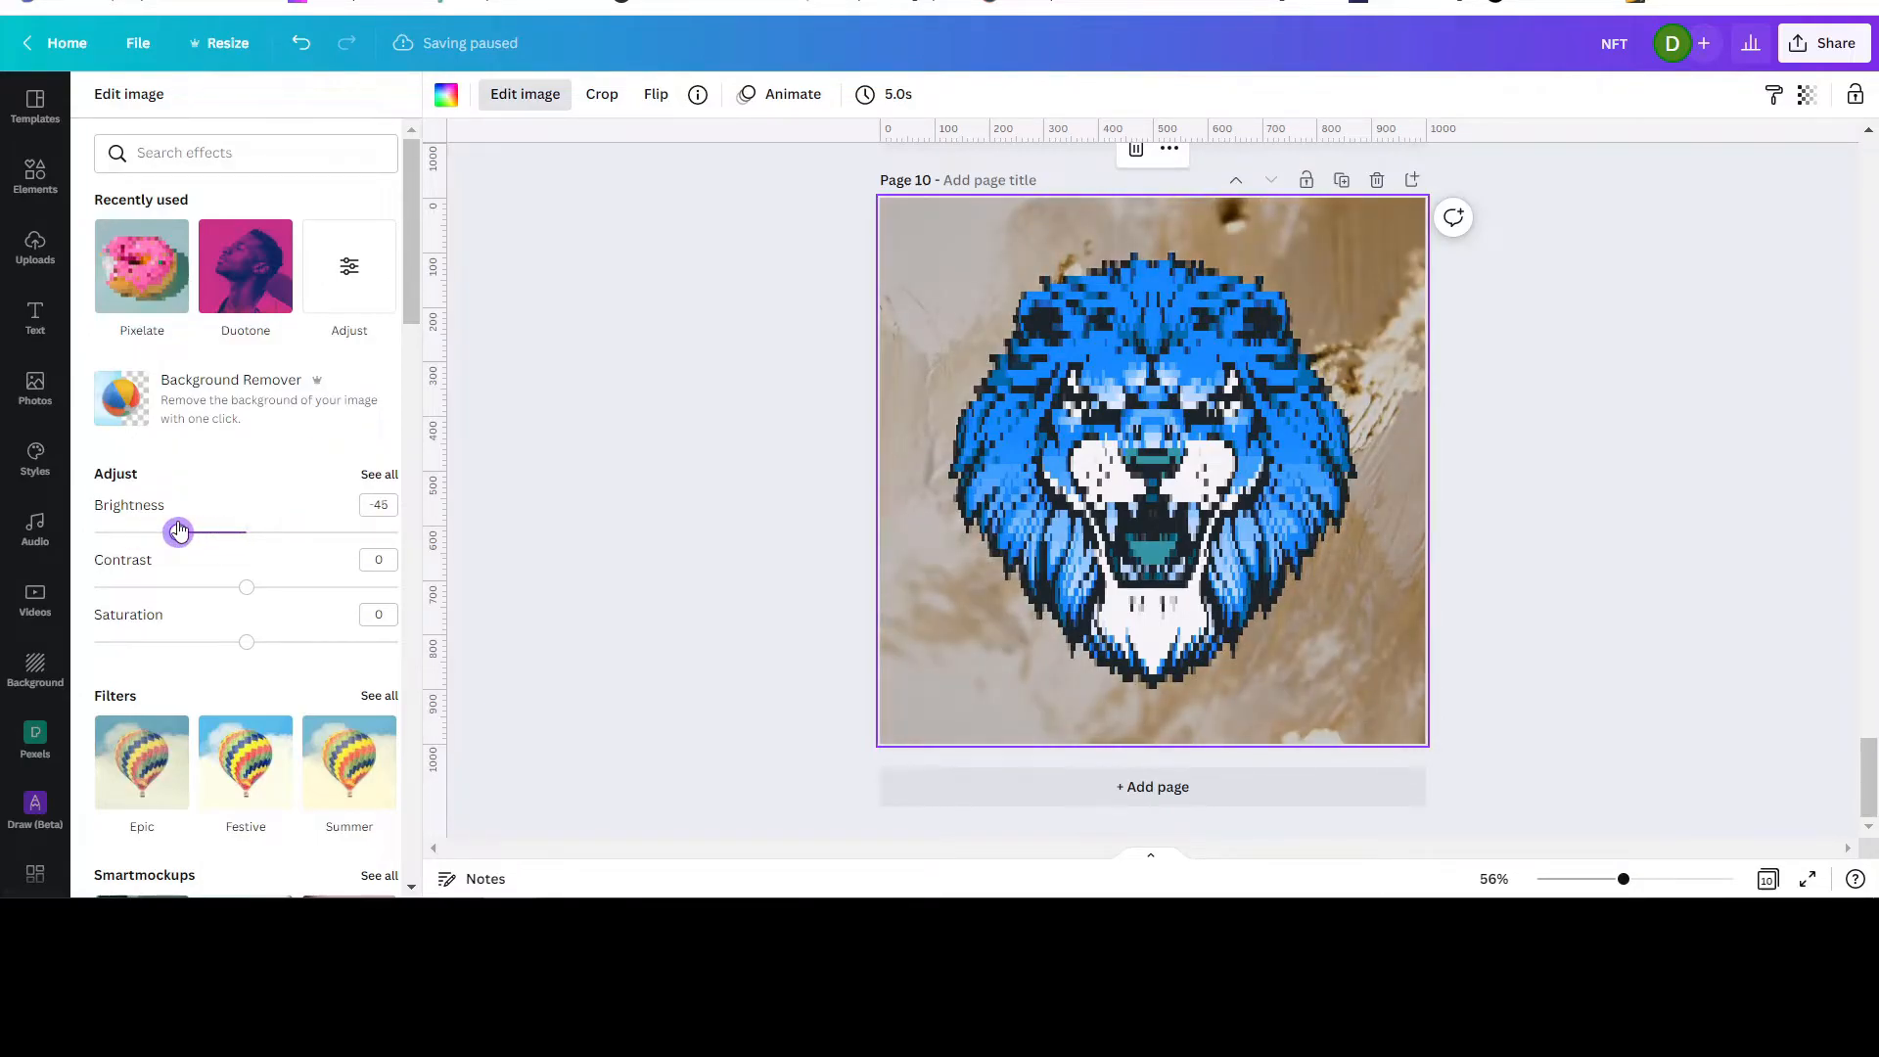
pyautogui.moveTo(248, 590); pyautogui.dragTo(316, 643)
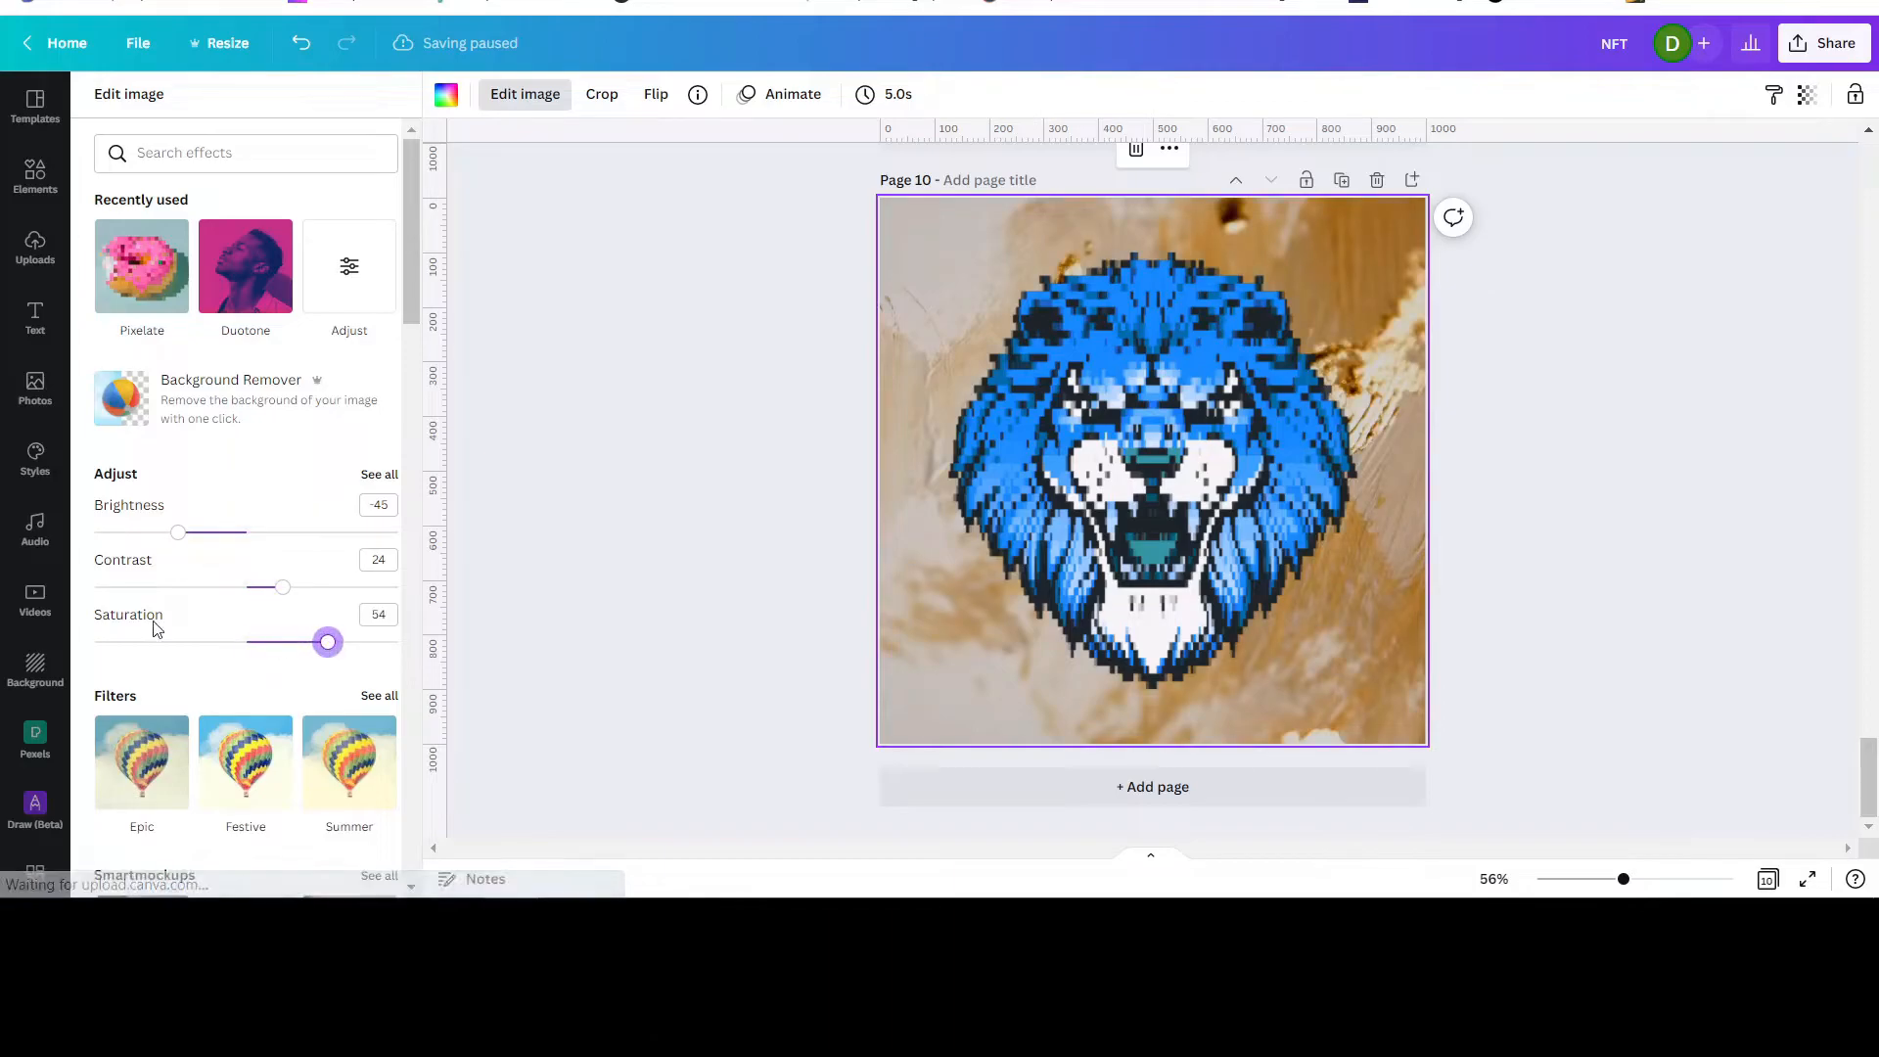
# Make the beige texture background partly transparent so its colors look softer behind the lion
pyautogui.click(1808, 96)
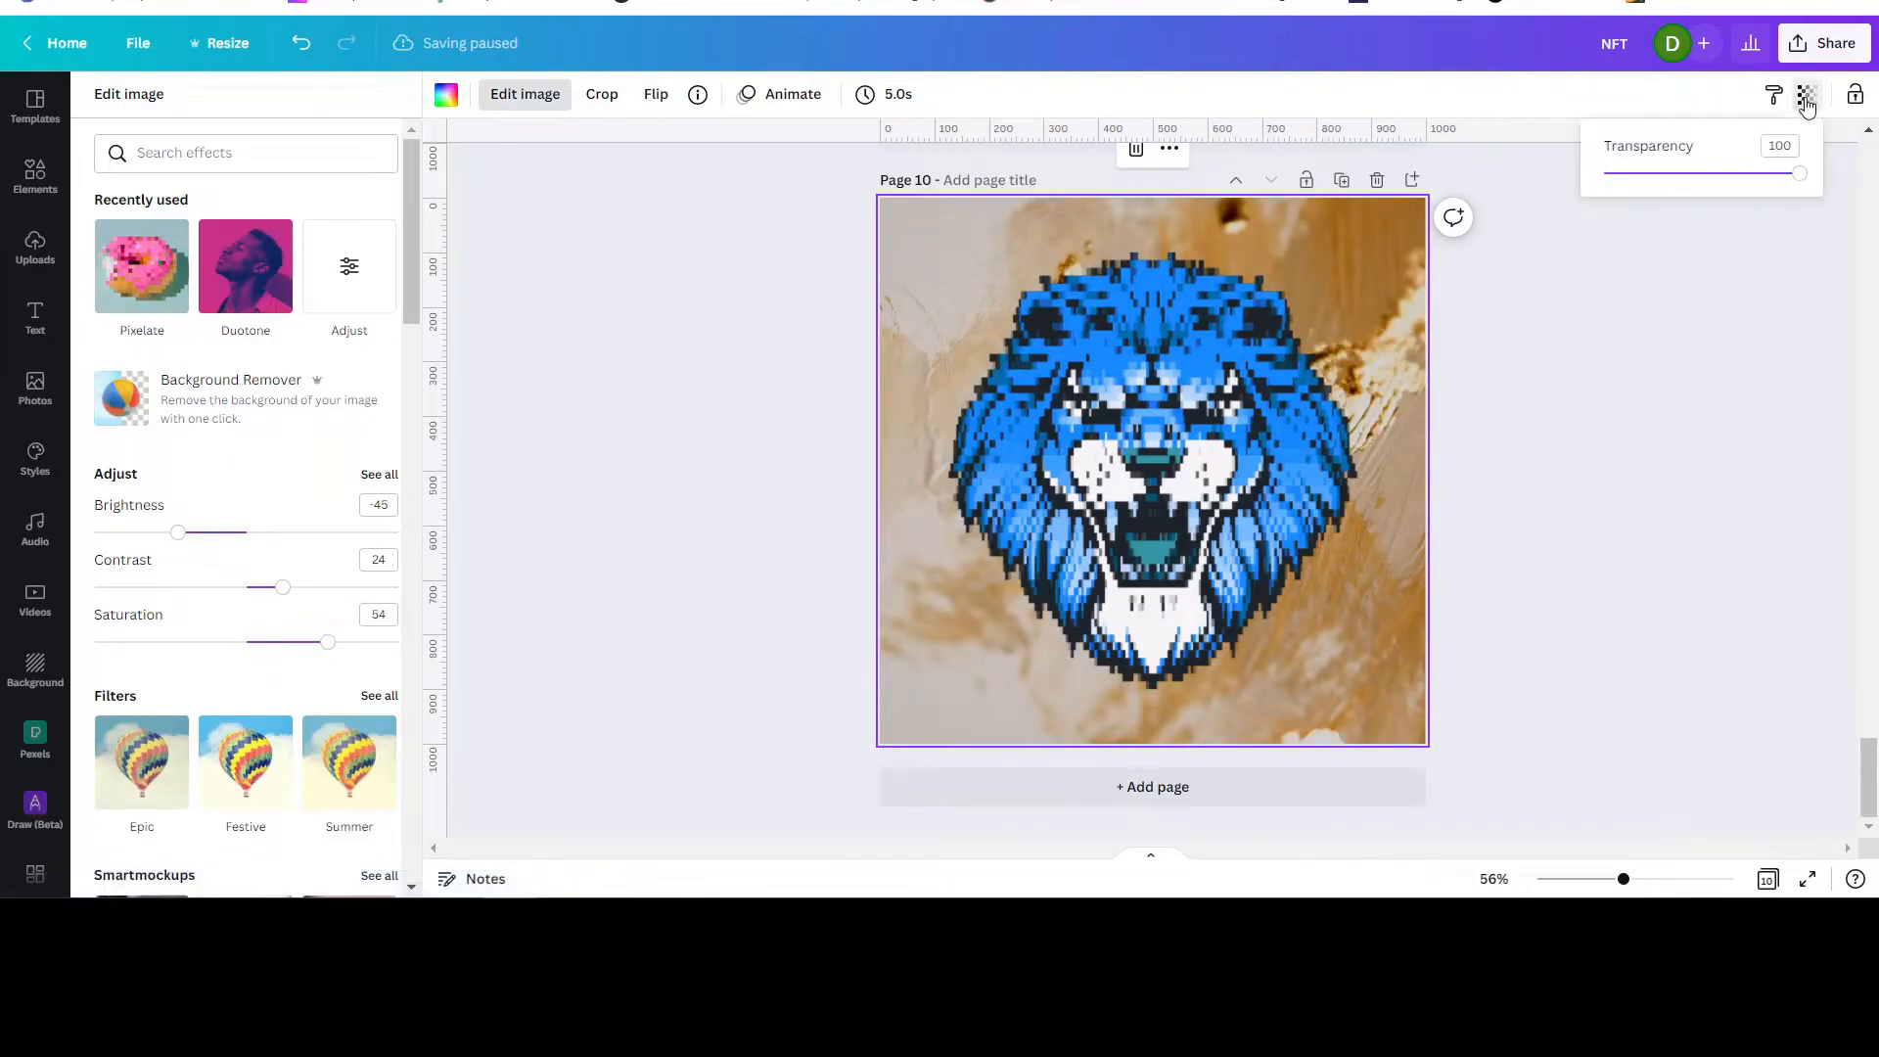
pyautogui.moveTo(1801, 176); pyautogui.dragTo(1744, 172)
pyautogui.click(1688, 325)
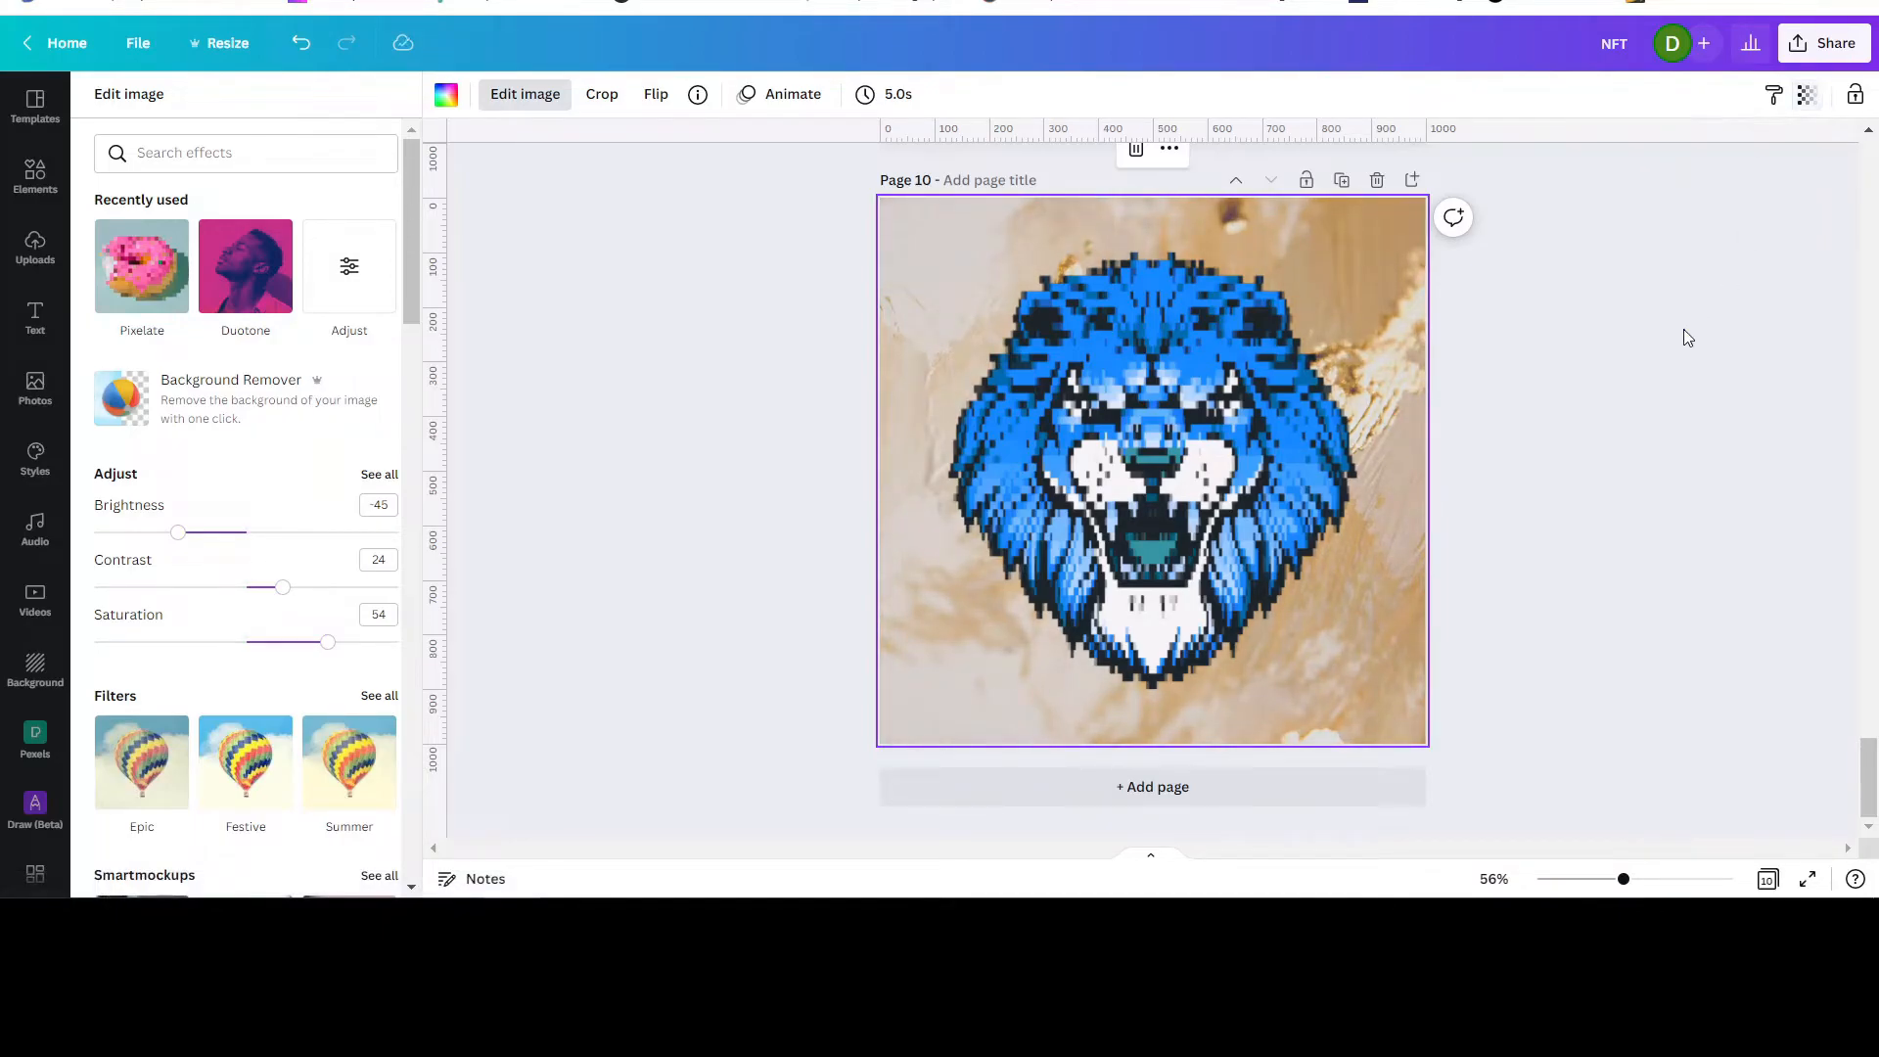
# Try out a different transparency on the blue lion head
pyautogui.click(1188, 390)
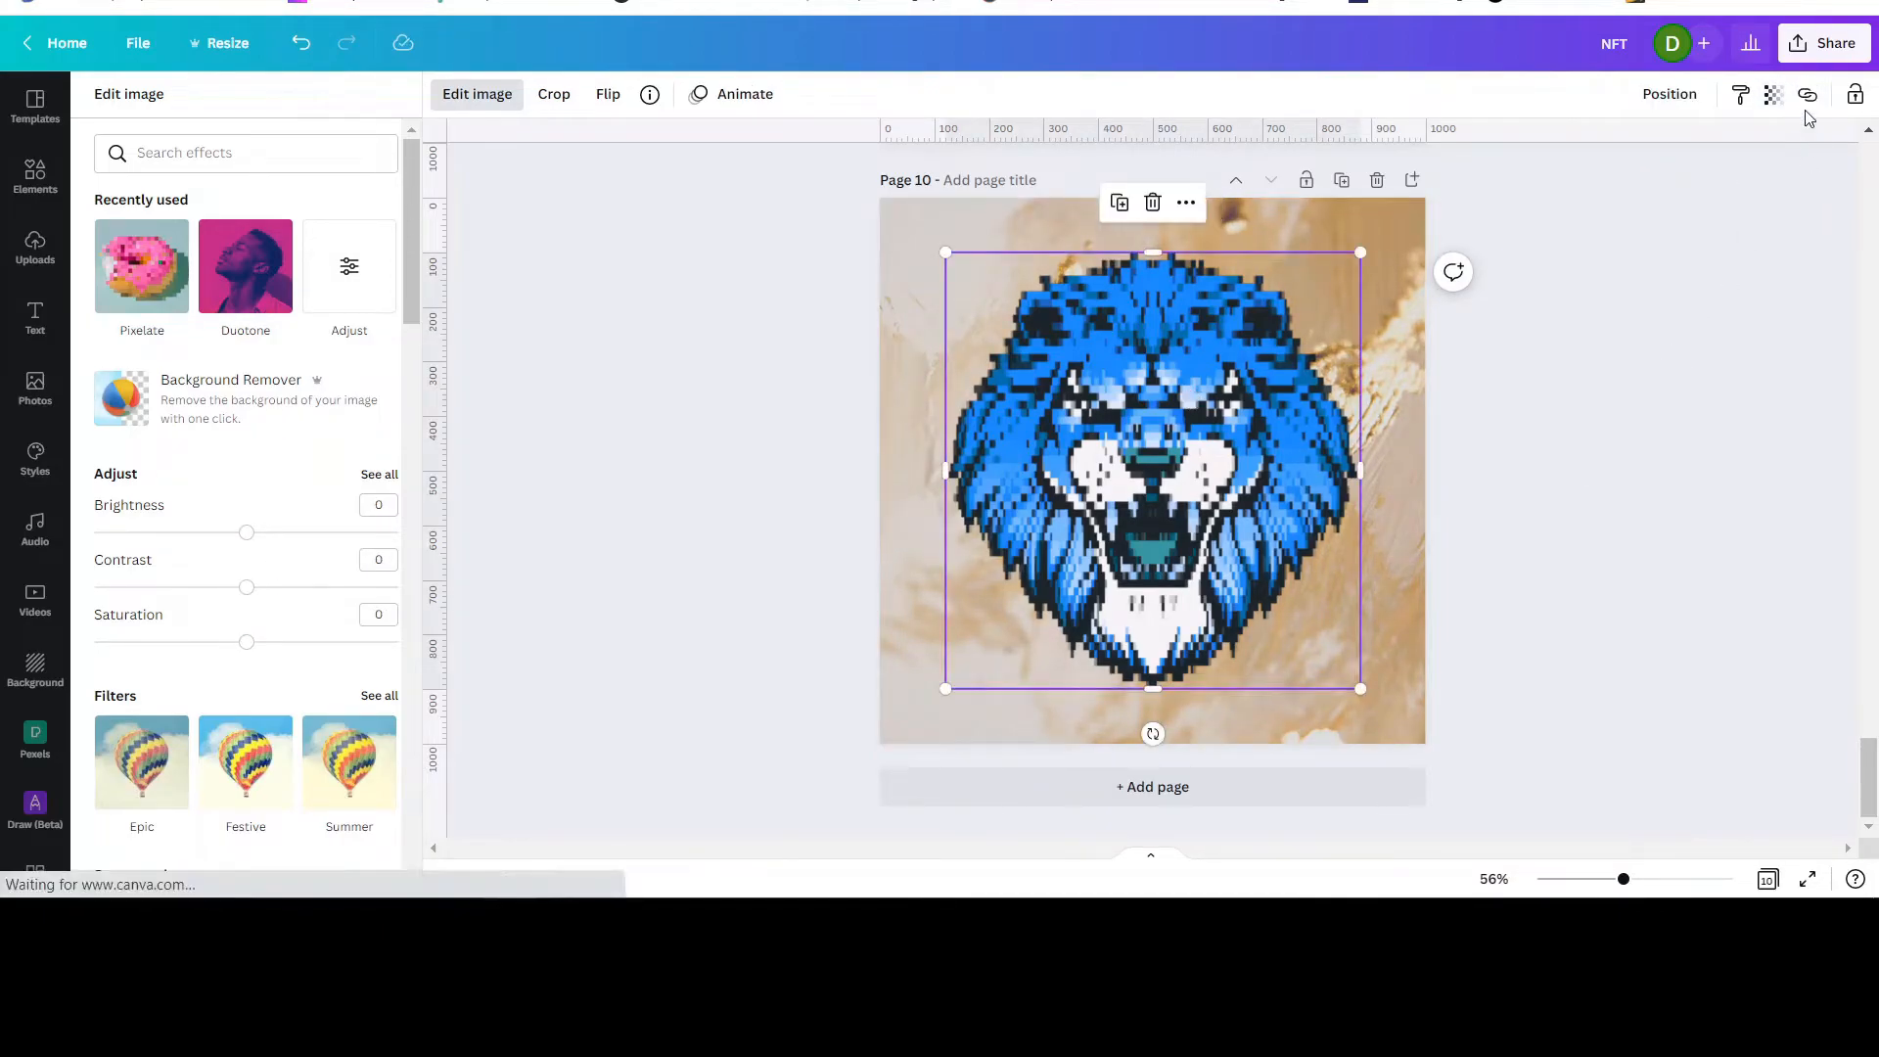
pyautogui.click(1773, 95)
pyautogui.moveTo(1766, 173)
pyautogui.mouseDown()
pyautogui.moveTo(1711, 174)
pyautogui.moveTo(1771, 186)
pyautogui.mouseUp()
pyautogui.press('Escape')
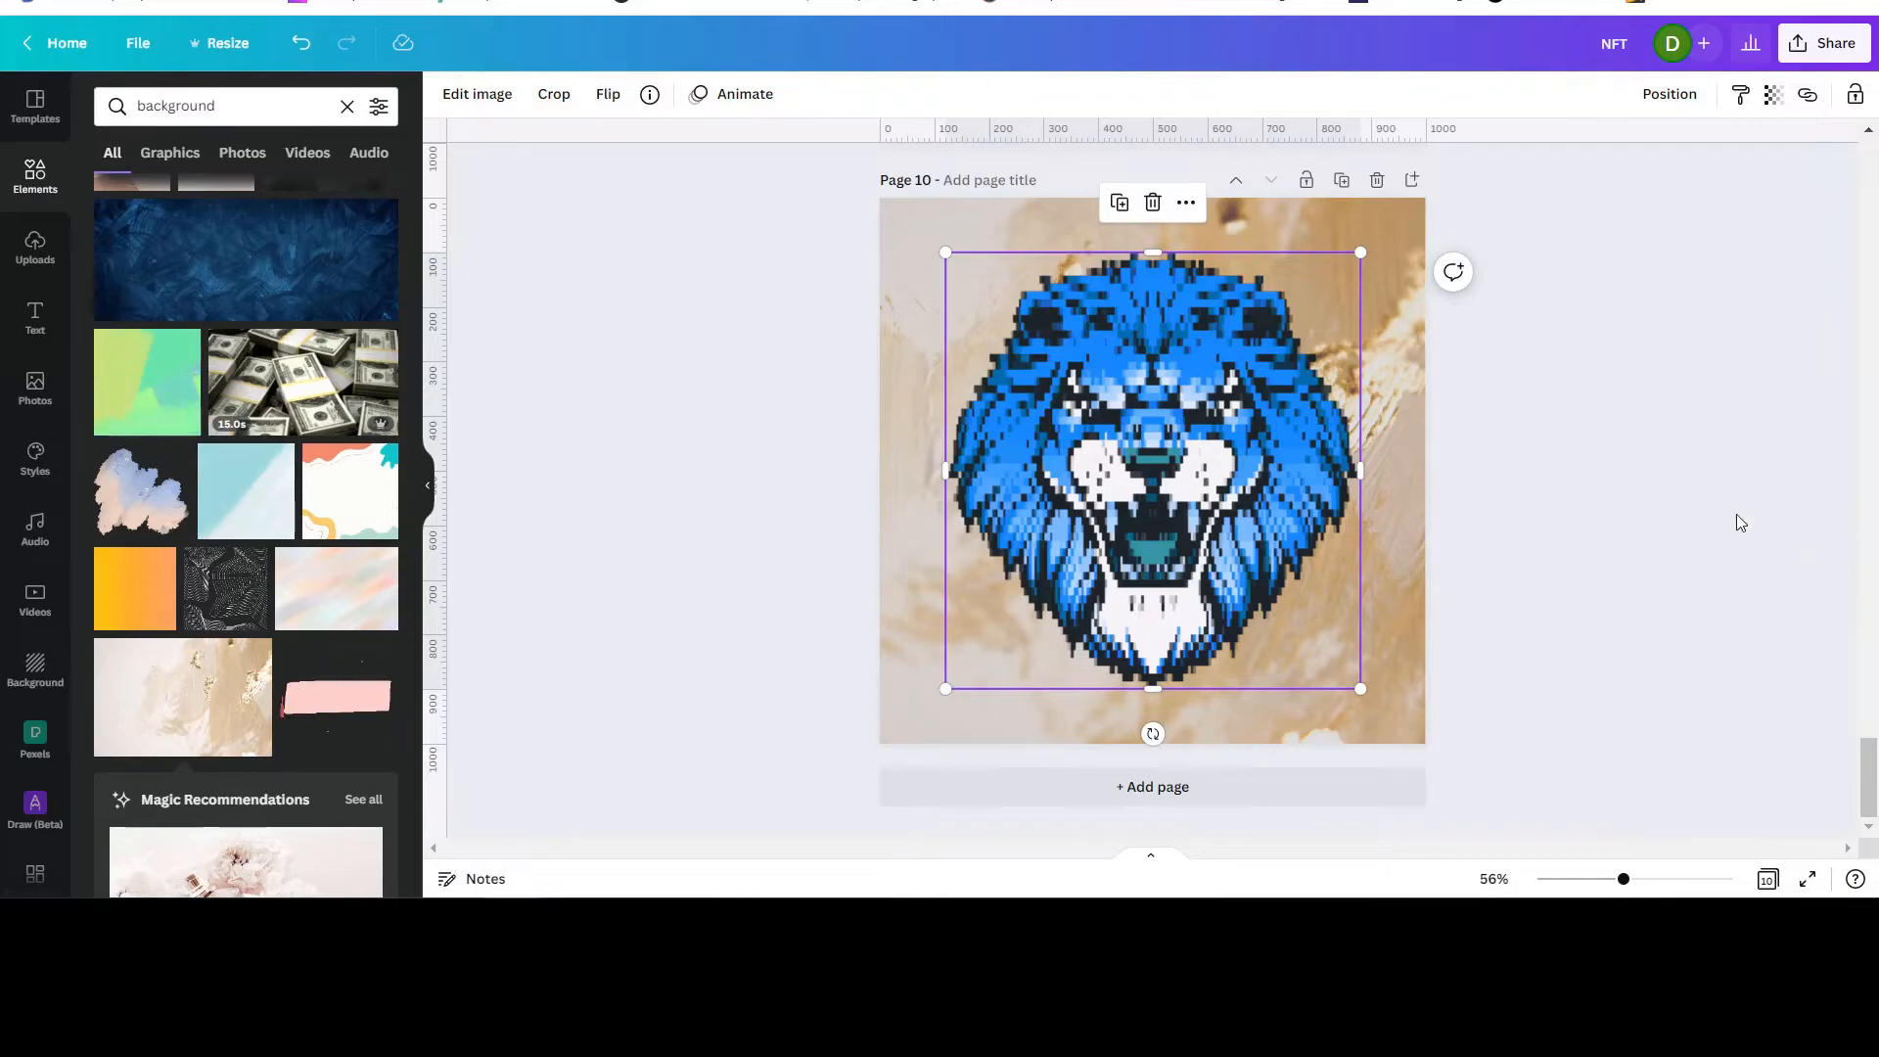
# Duplicate page 10 and recolor the lion head on the copy with the Amethyst ColorMix effect
pyautogui.click(1337, 186)
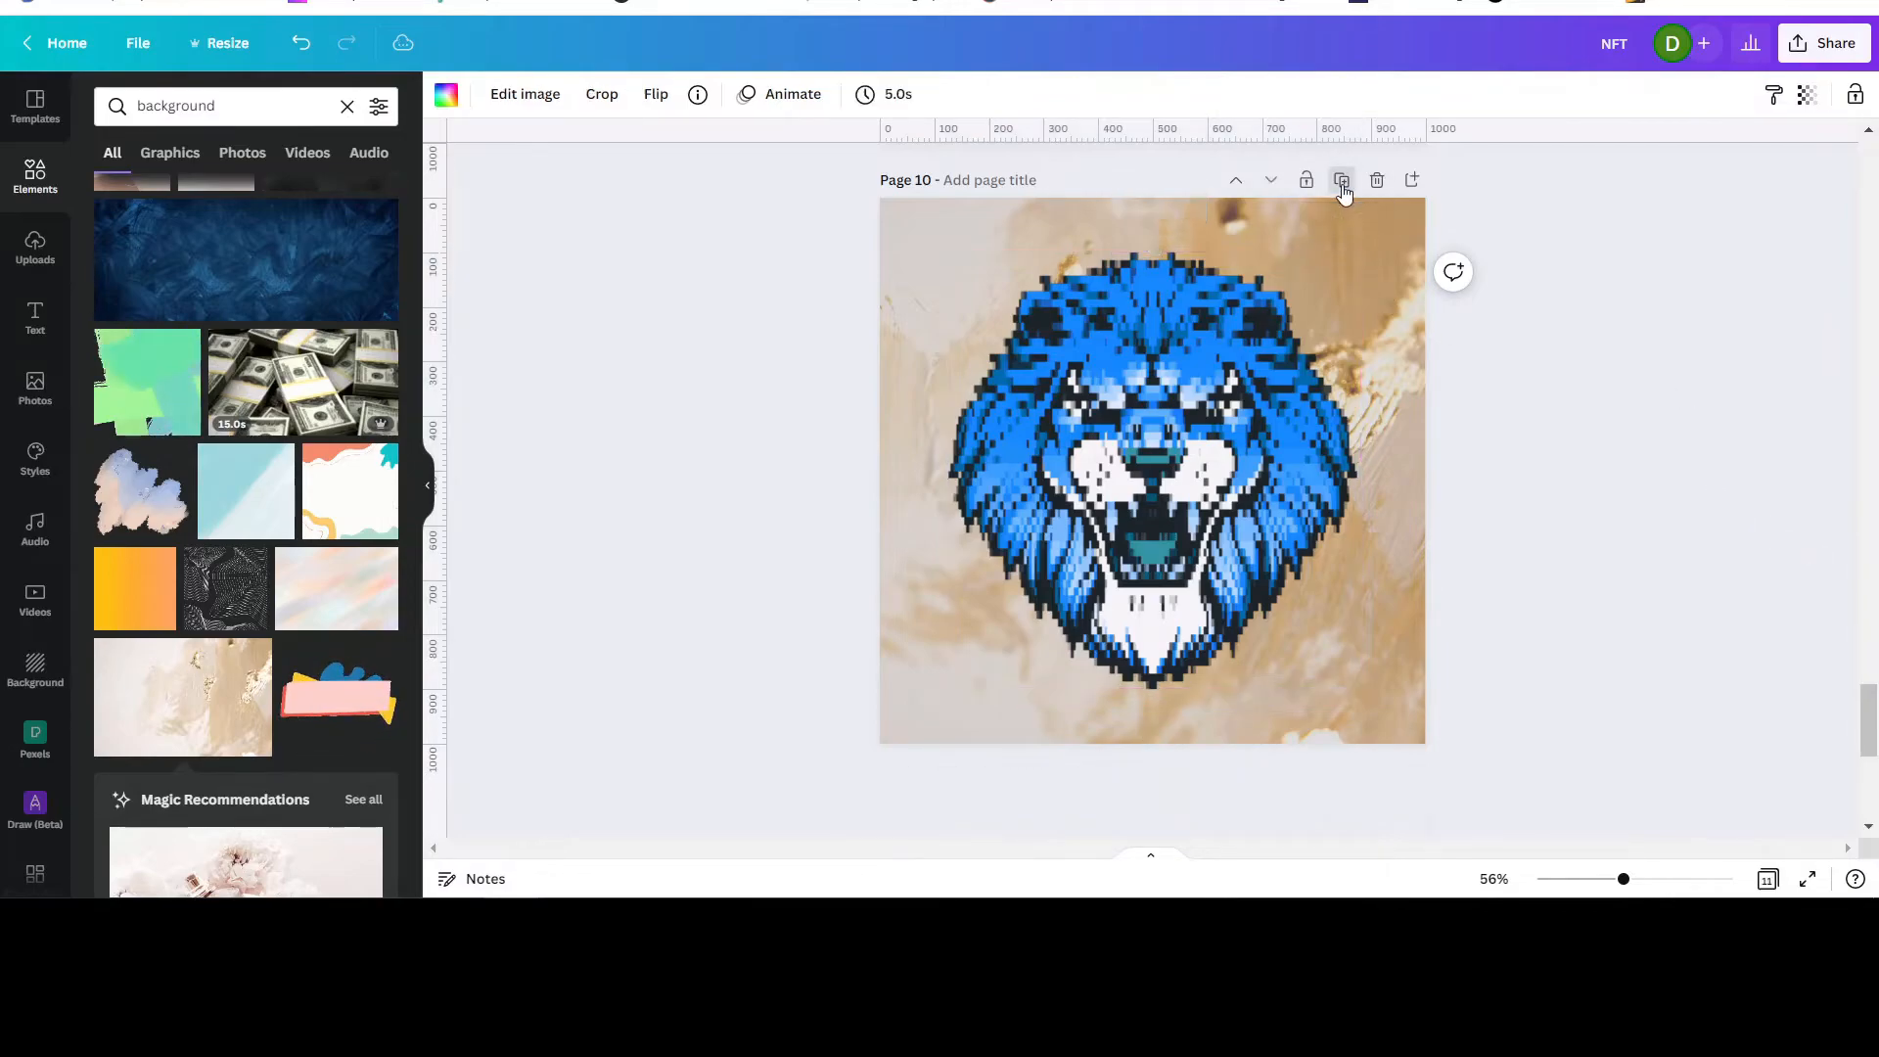
pyautogui.click(1173, 514)
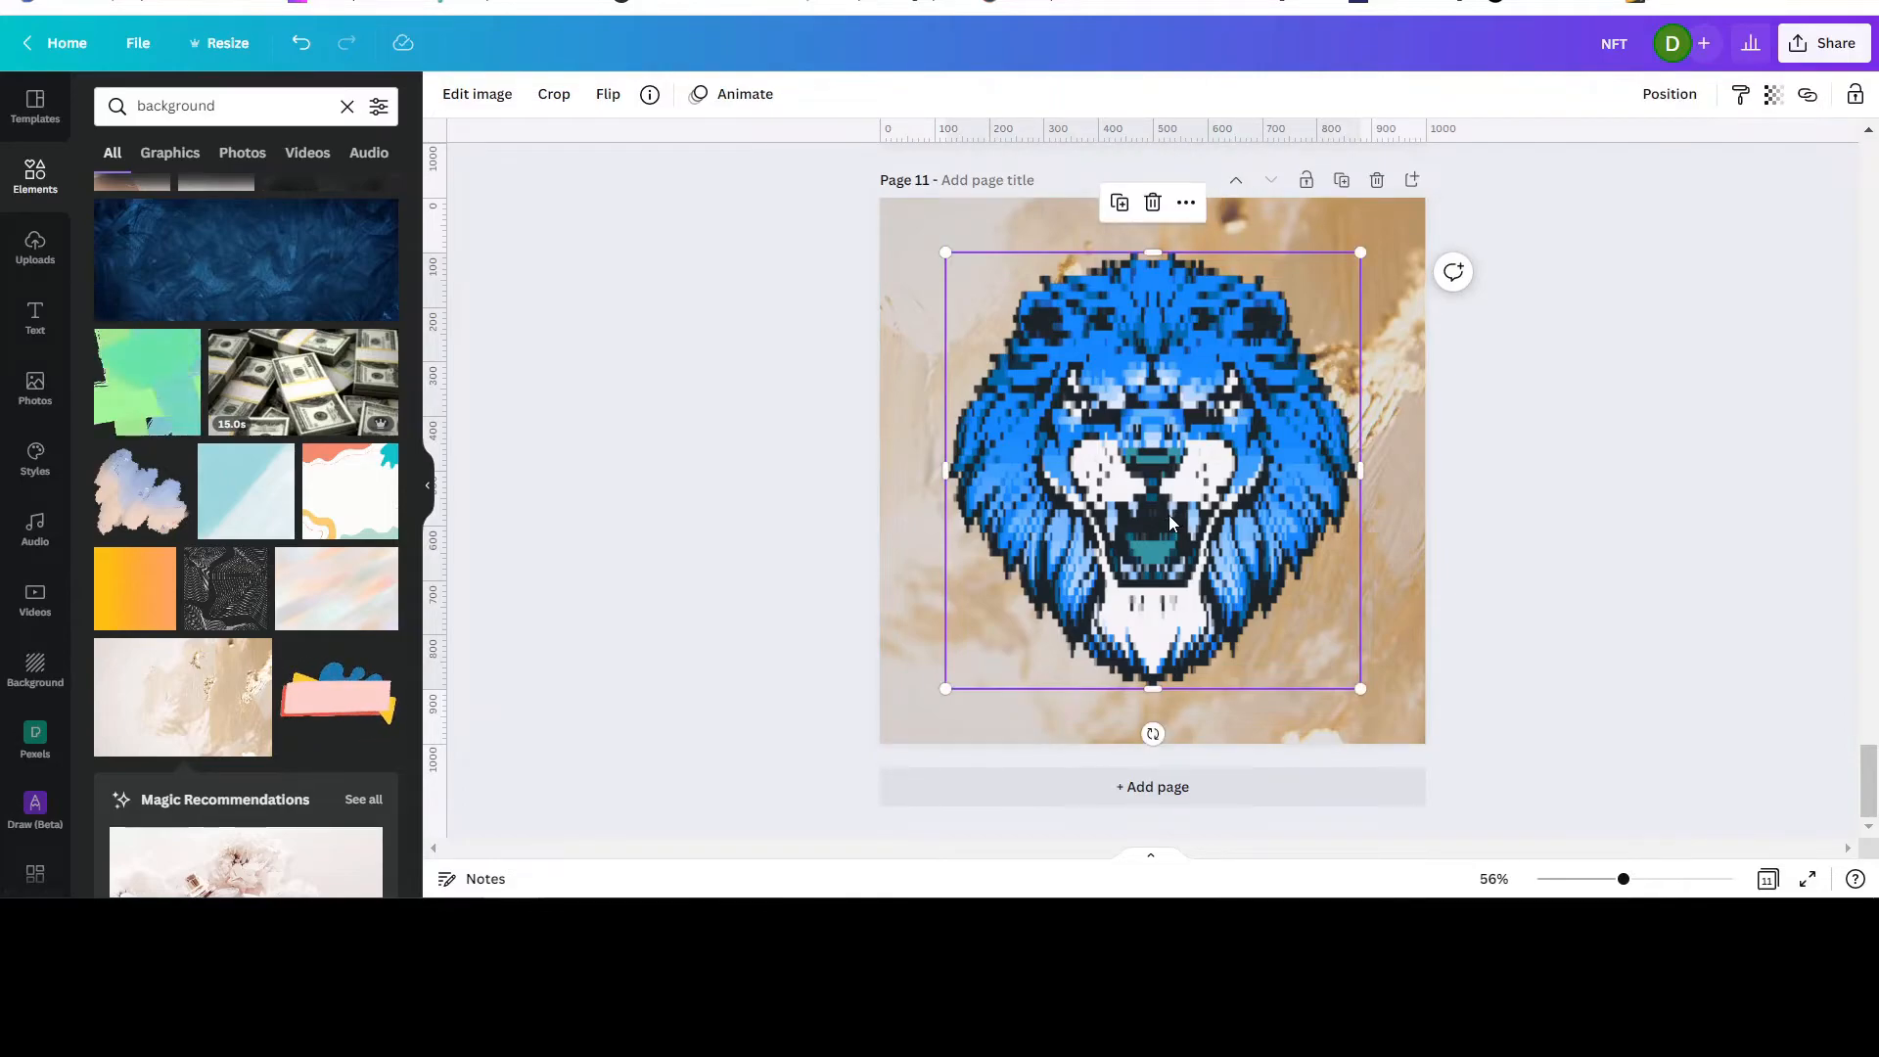
pyautogui.click(502, 98)
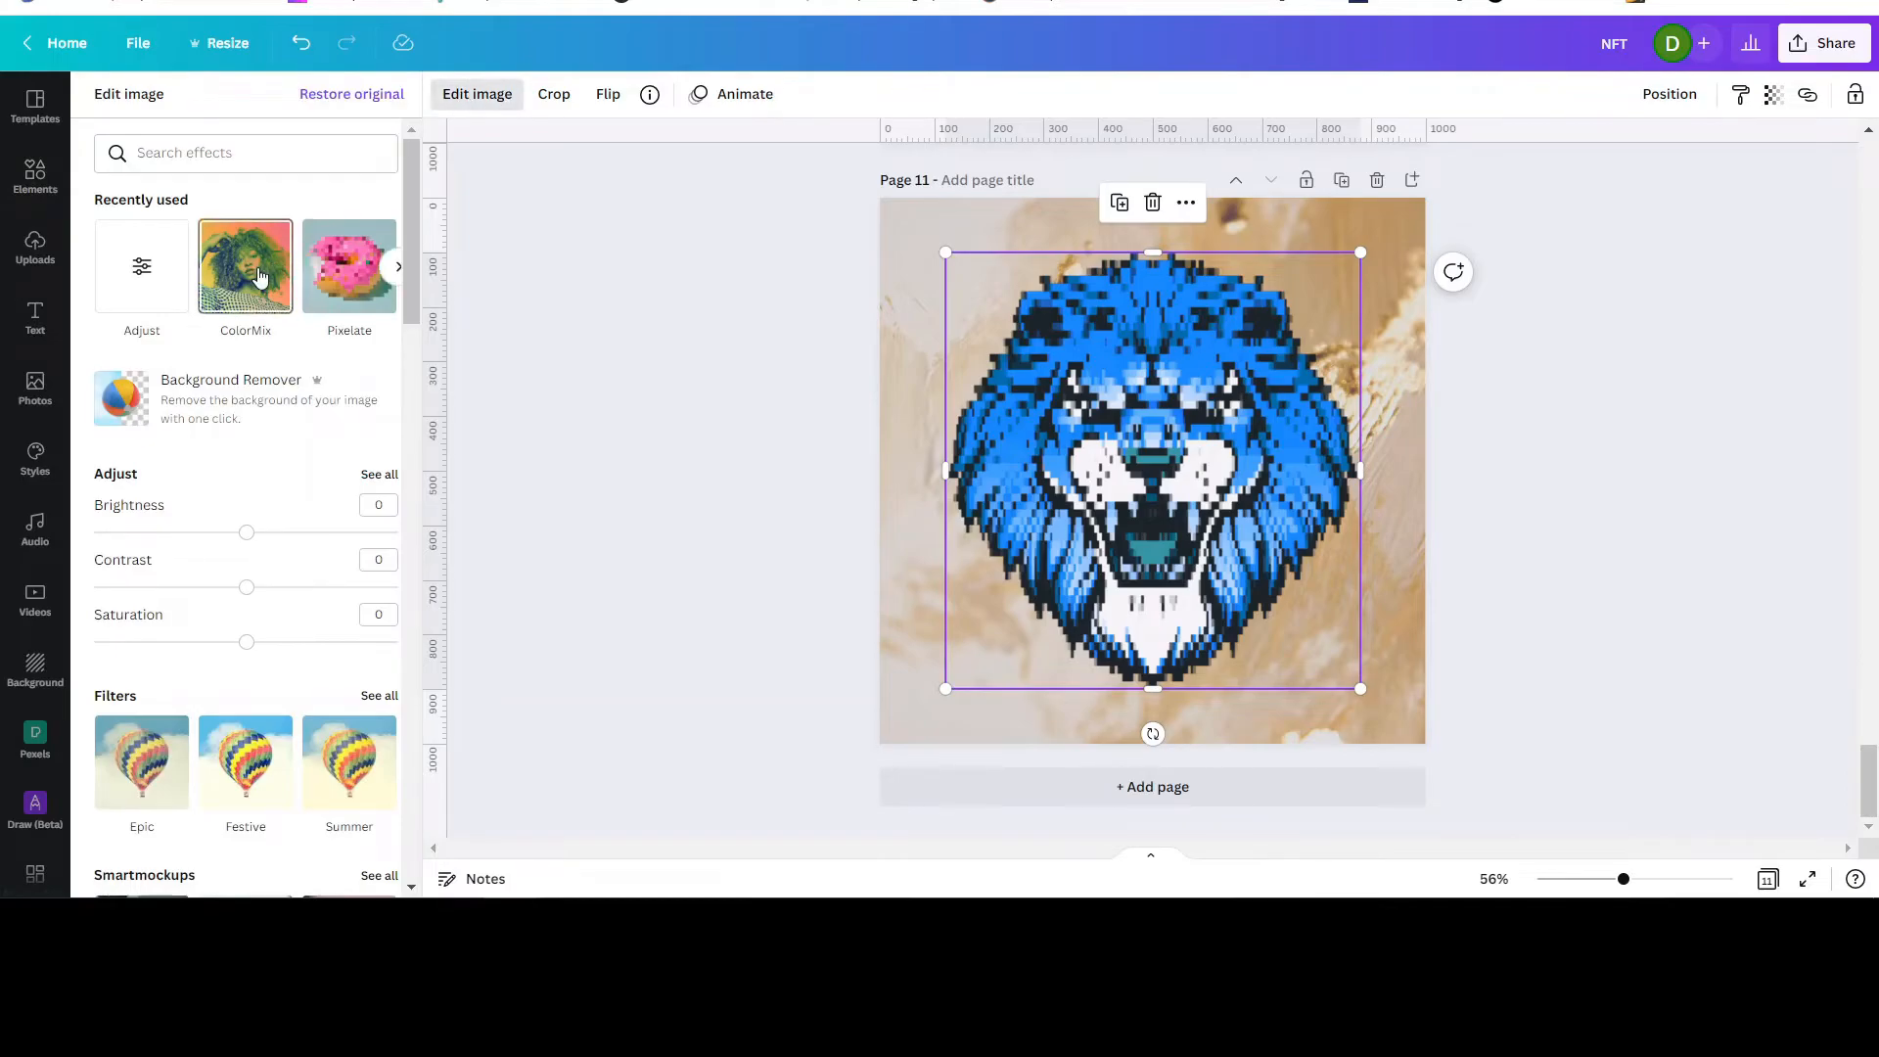
pyautogui.scroll(-10, 319, 600)
pyautogui.scroll(-2, 274, 578)
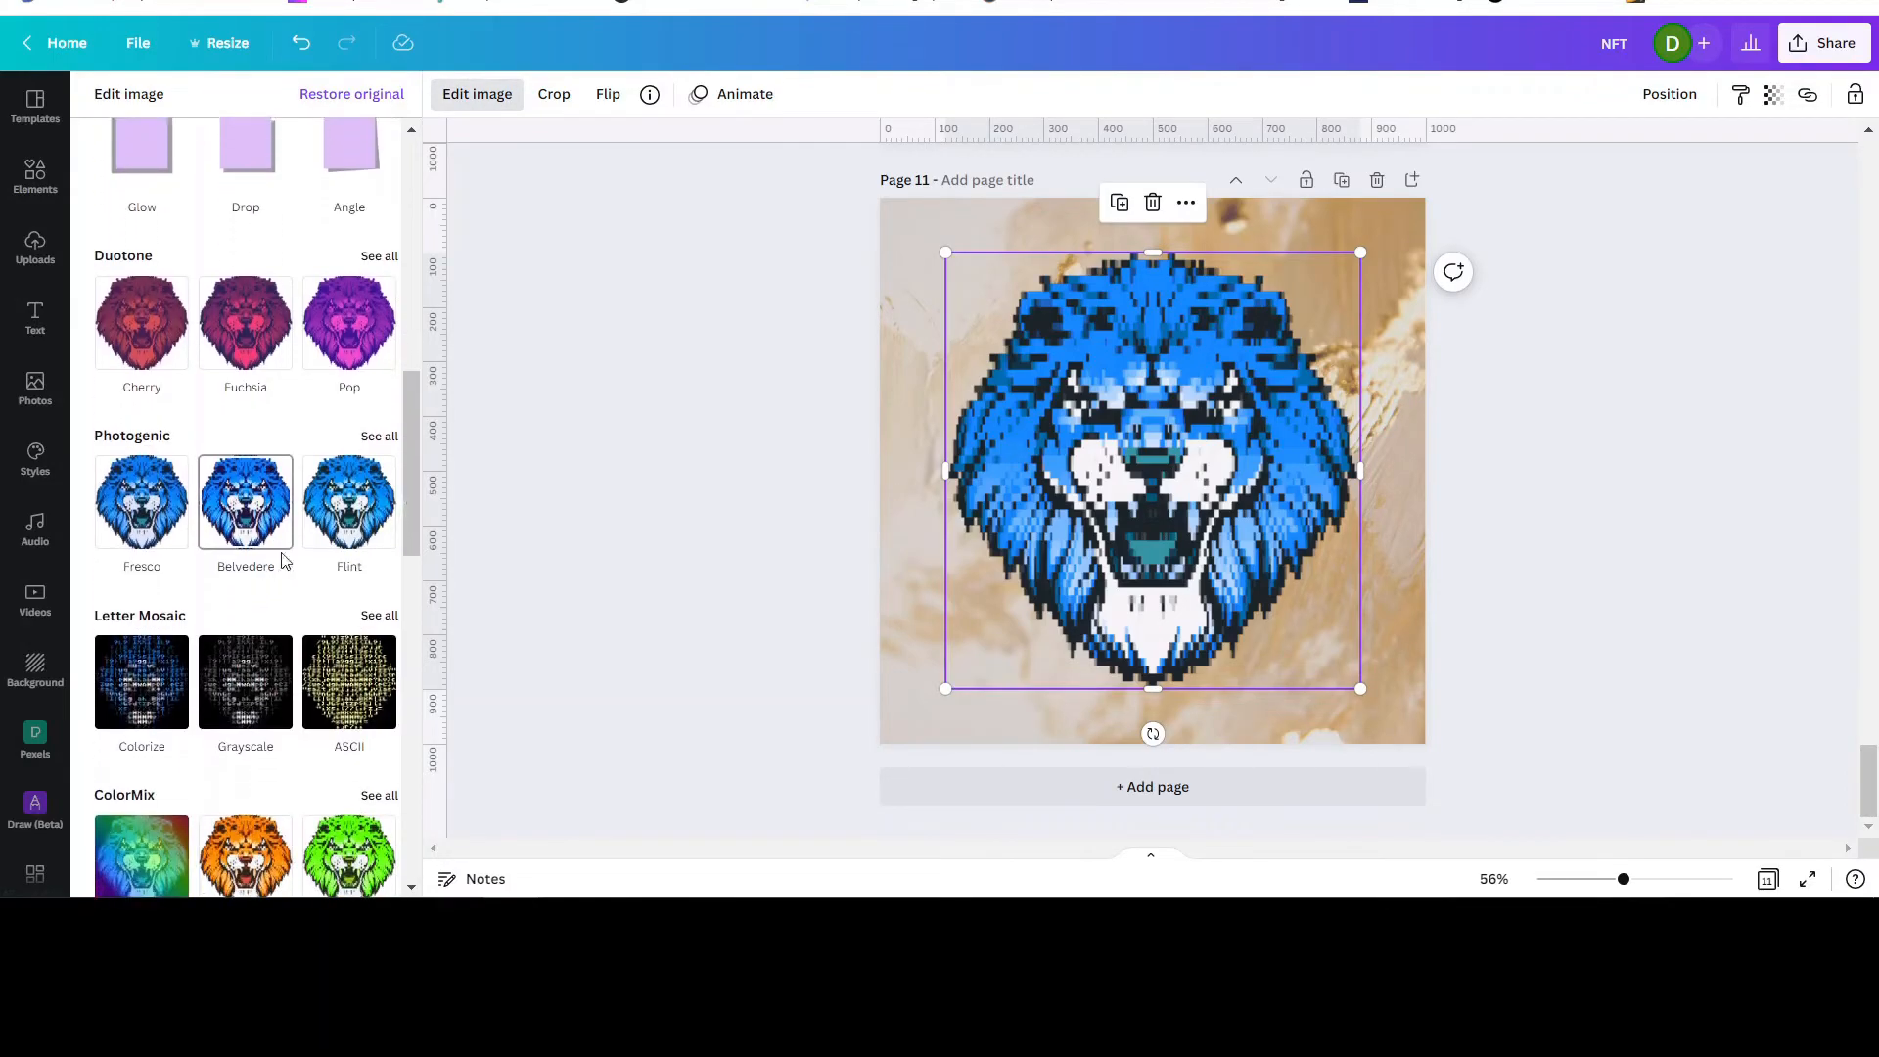
pyautogui.scroll(-6, 273, 612)
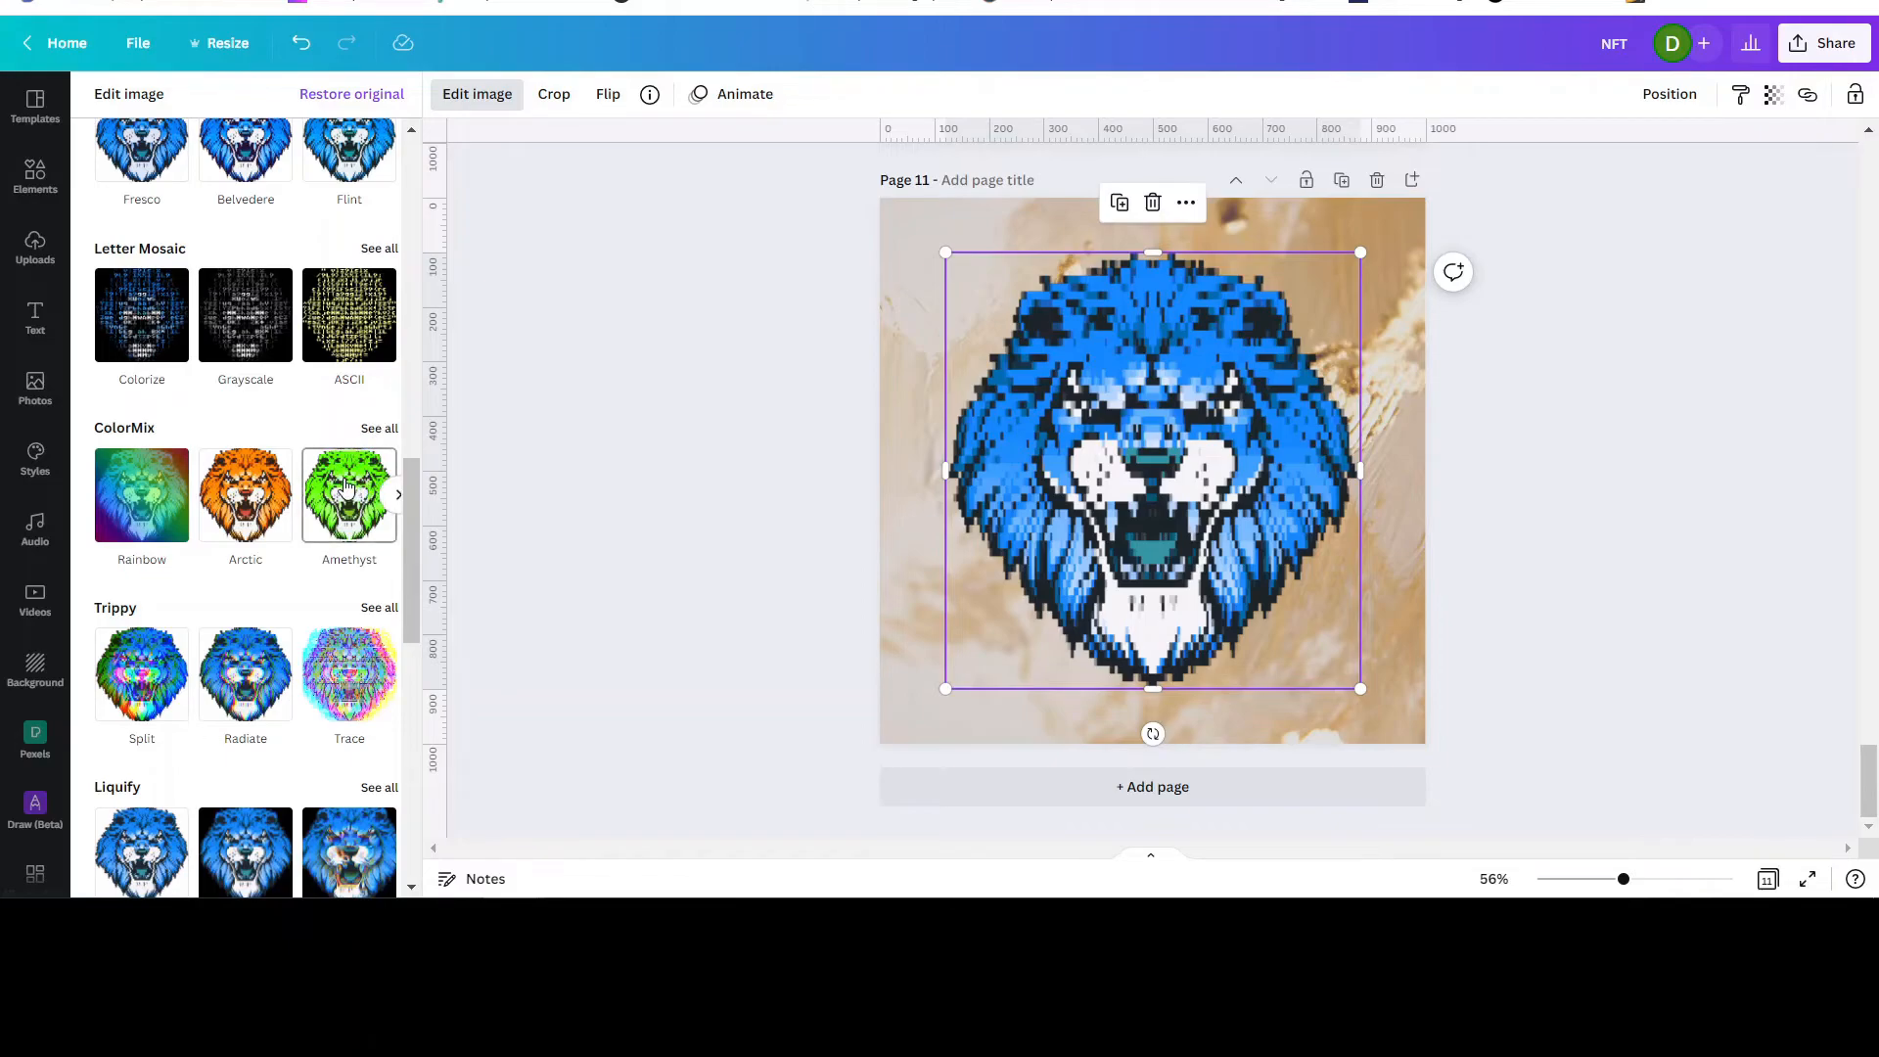
pyautogui.click(342, 486)
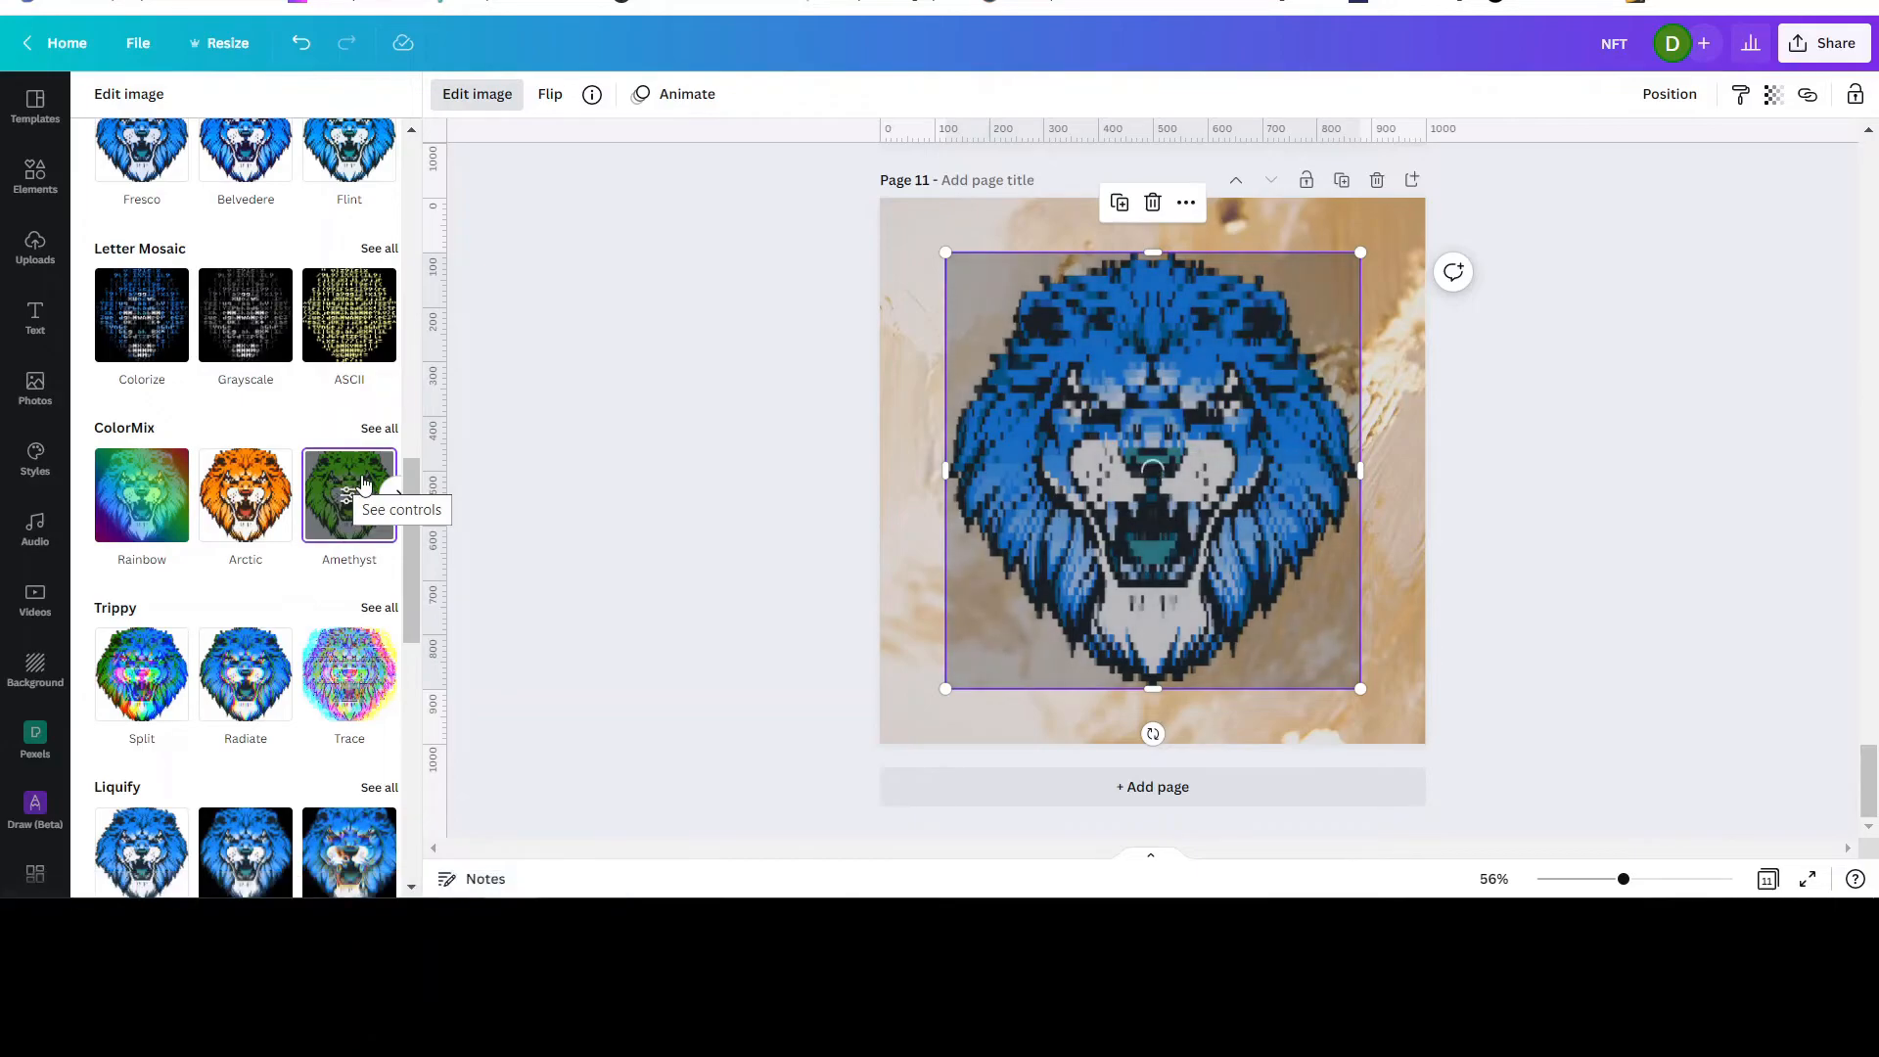
pyautogui.click(916, 227)
# Replace page 11's beige background with the light blue and white image, enlarged to about 1,046 × 1,046 to cover the page
pyautogui.click(914, 225)
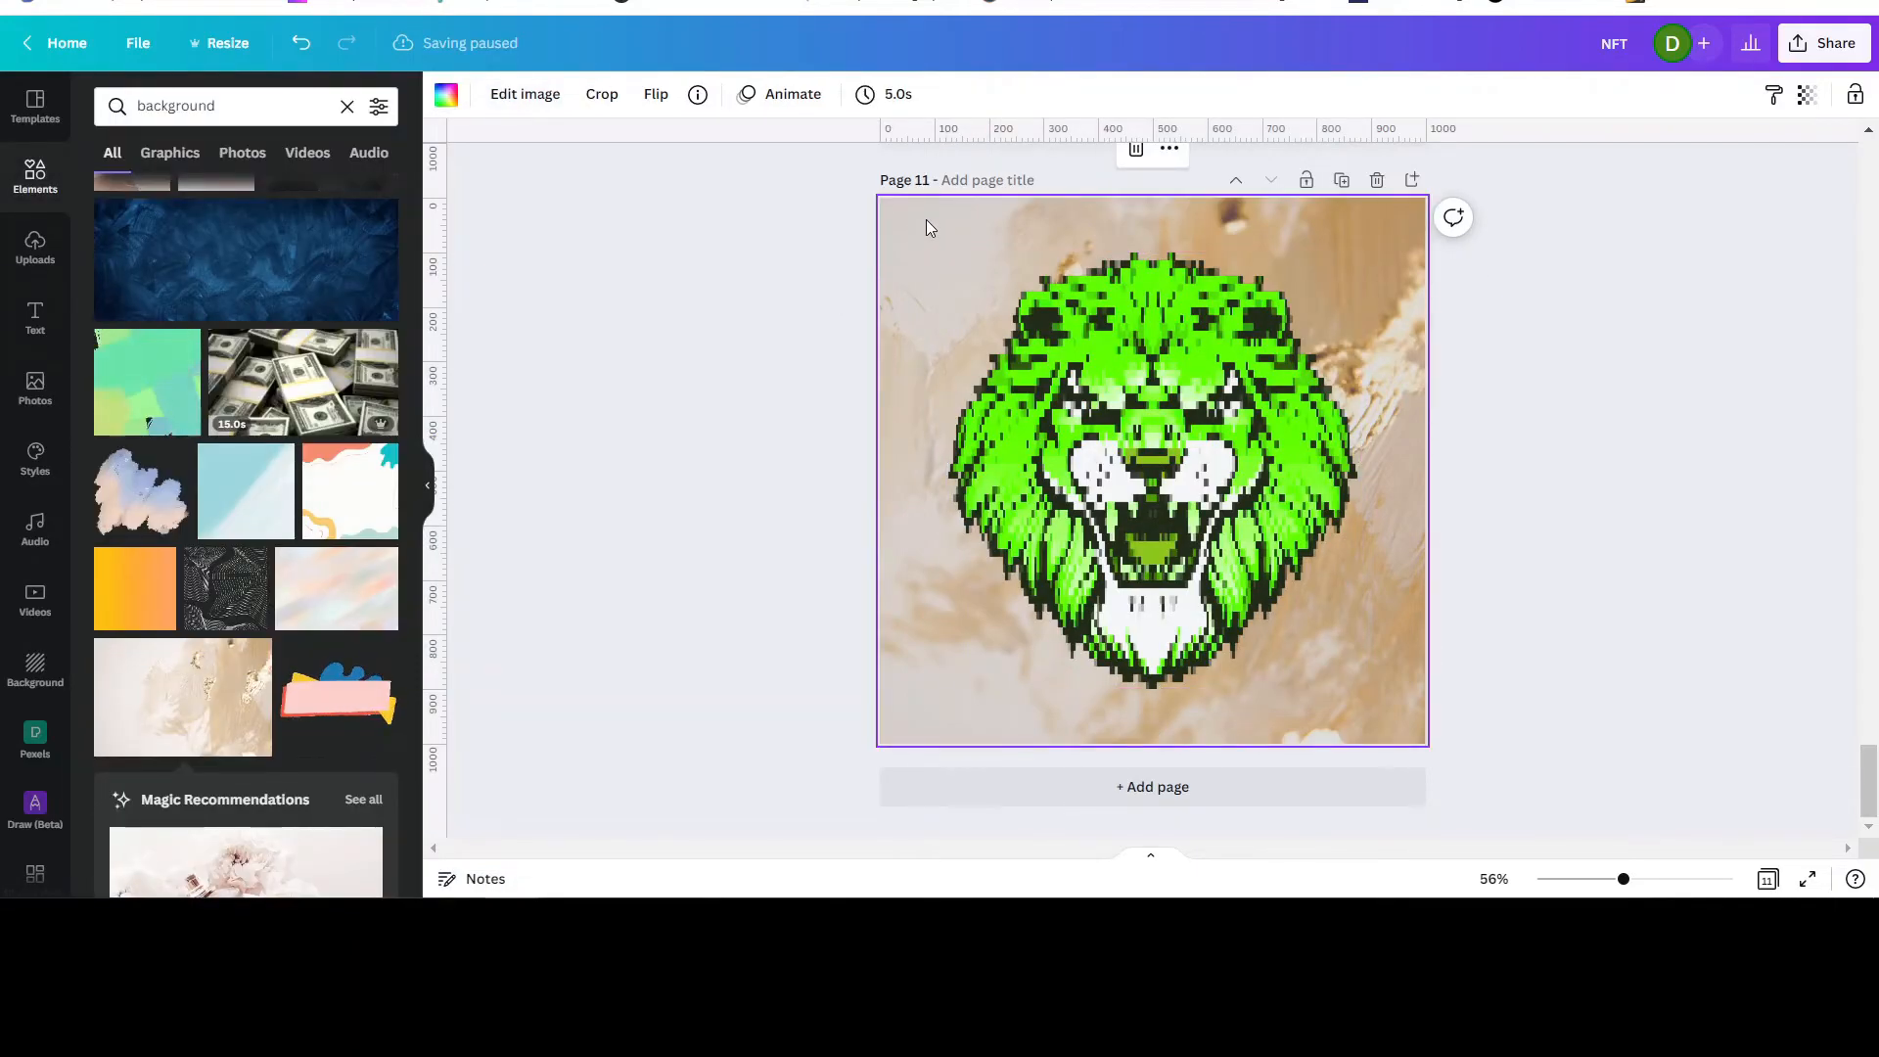
pyautogui.press('Delete')
pyautogui.click(241, 481)
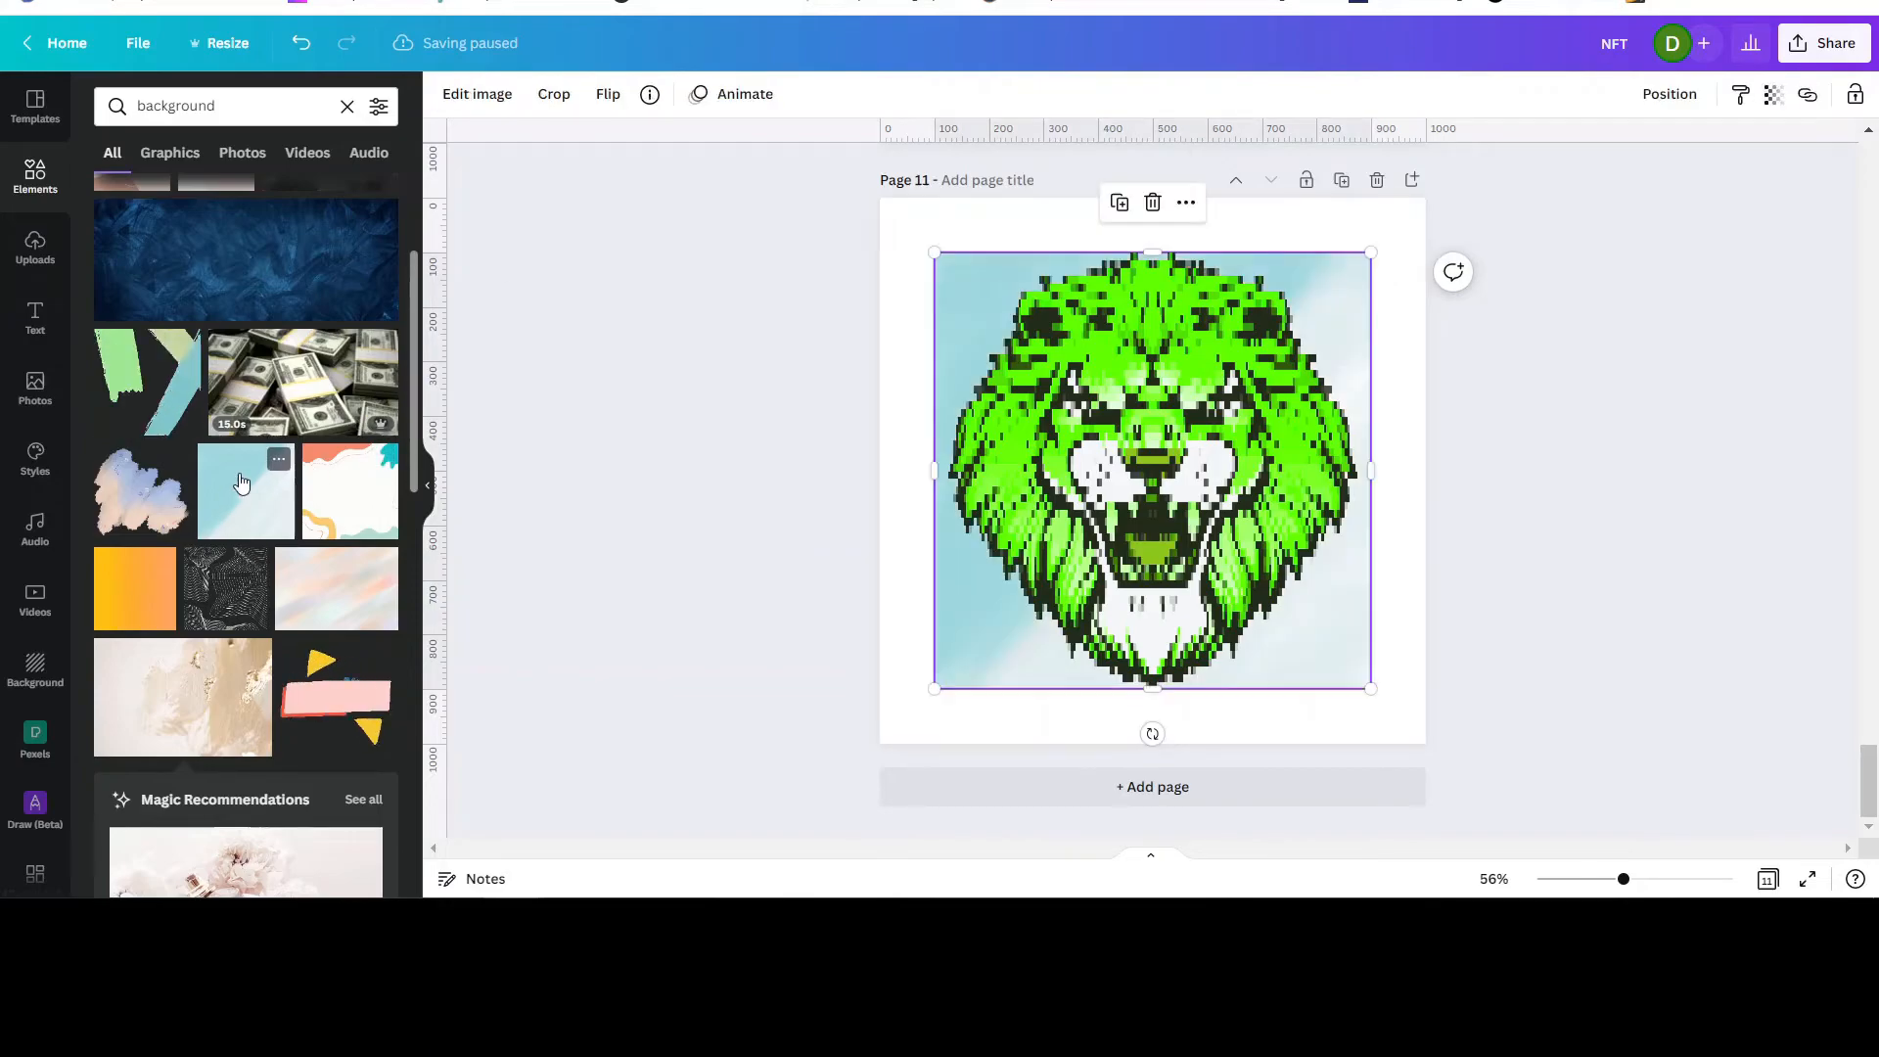
pyautogui.moveTo(979, 277); pyautogui.dragTo(918, 222)
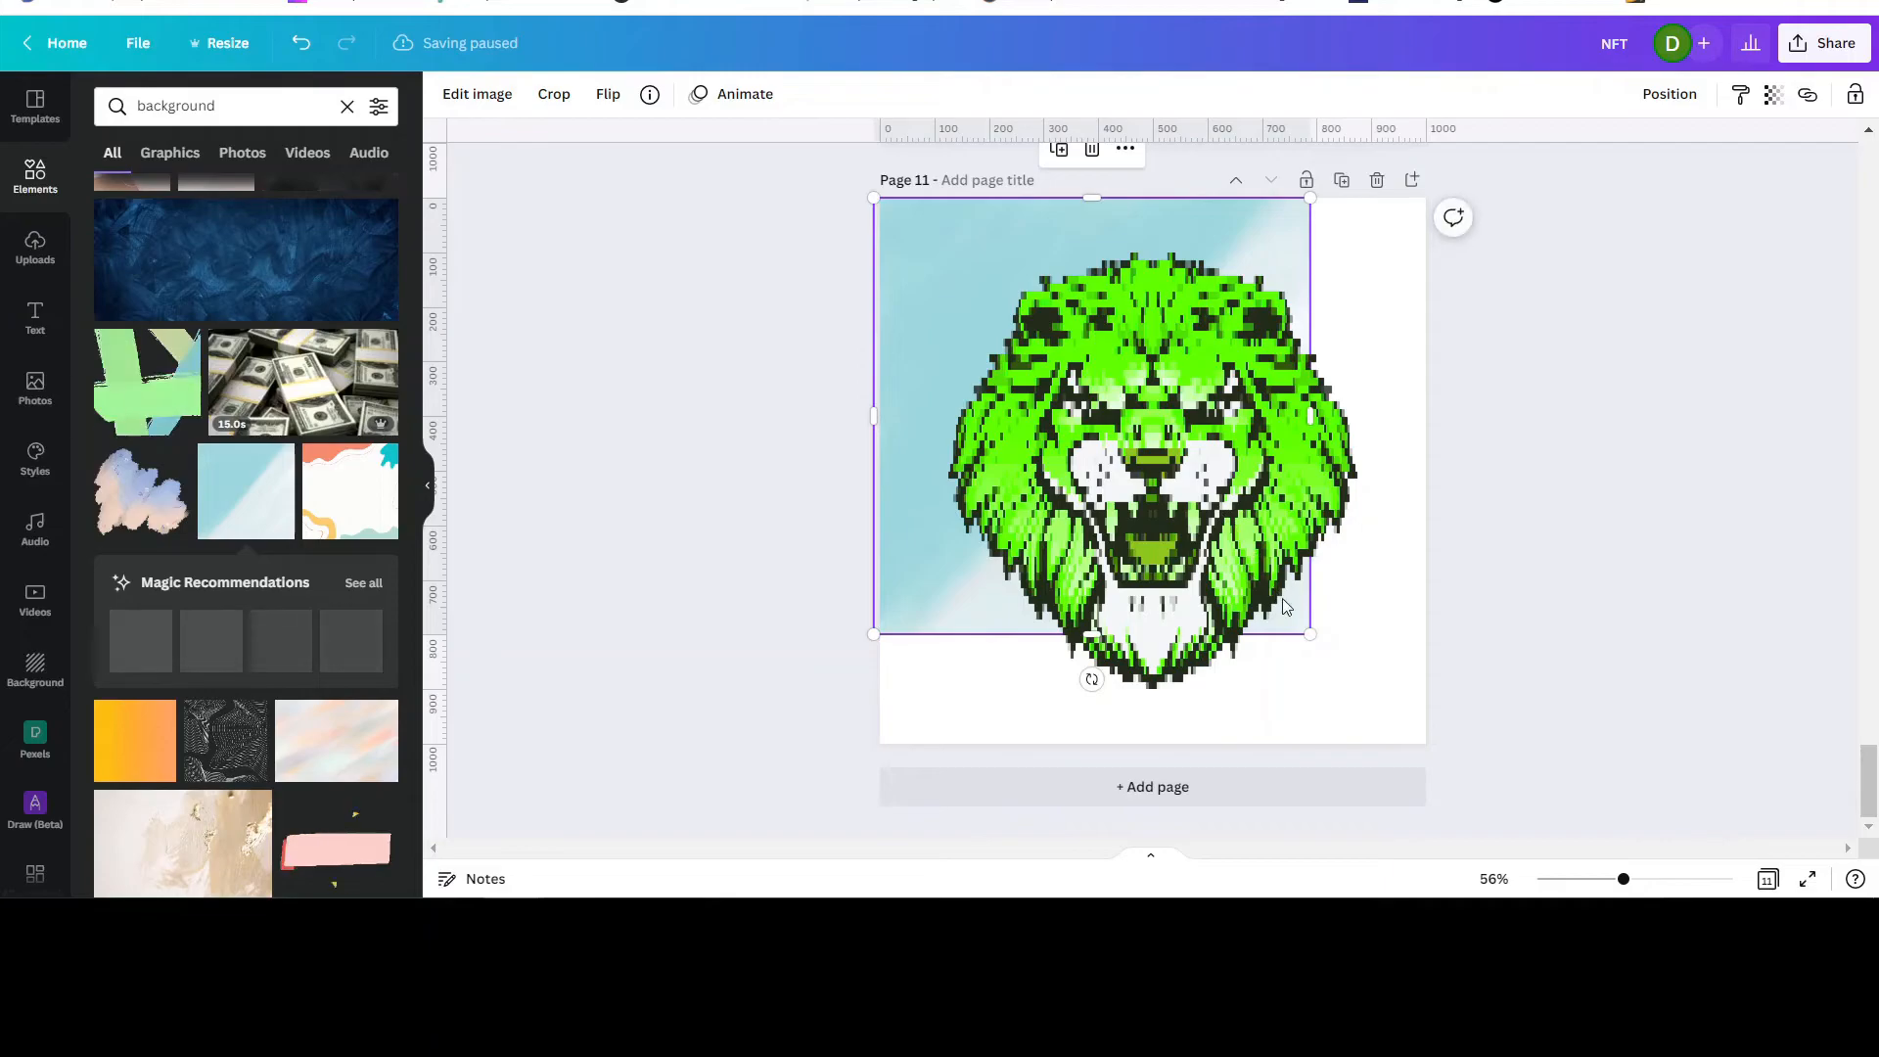
pyautogui.moveTo(1310, 634); pyautogui.dragTo(1445, 769)
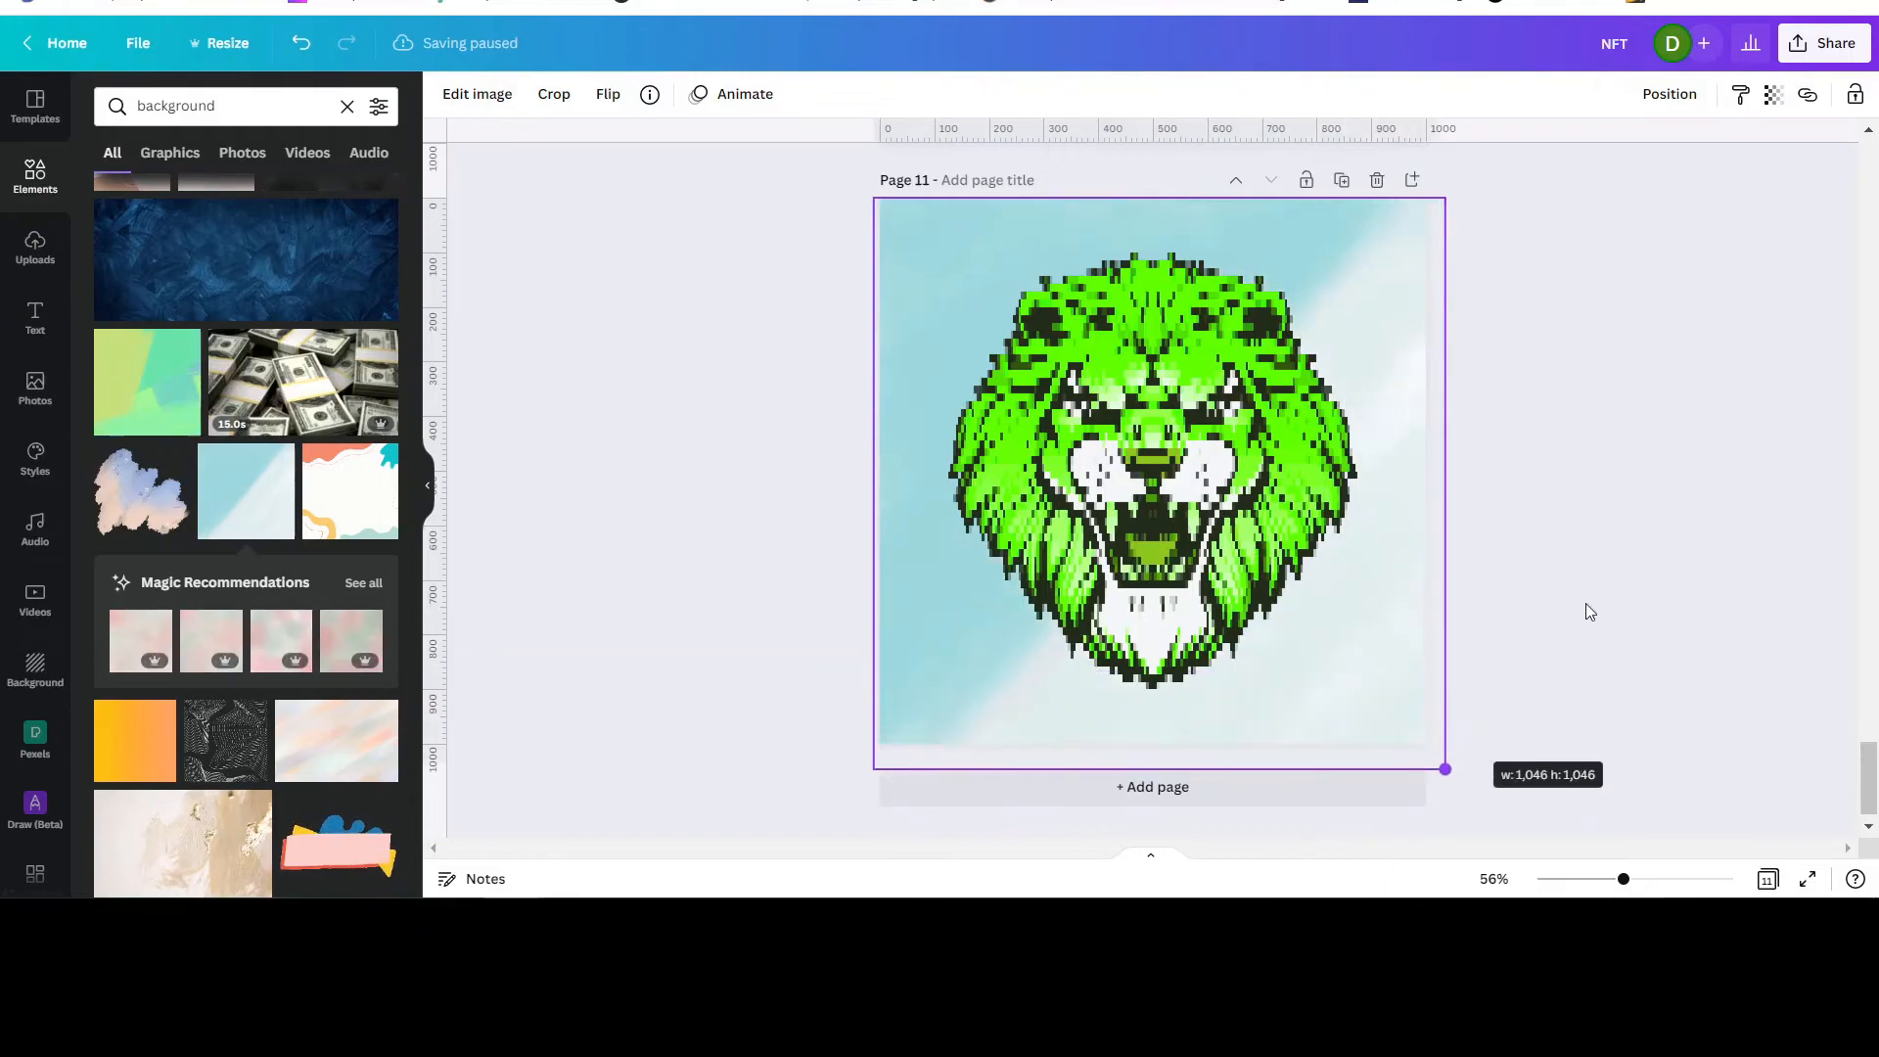
pyautogui.click(1594, 605)
# Compare the lion designs on pages 10 and 11
pyautogui.scroll(5, 1585, 567)
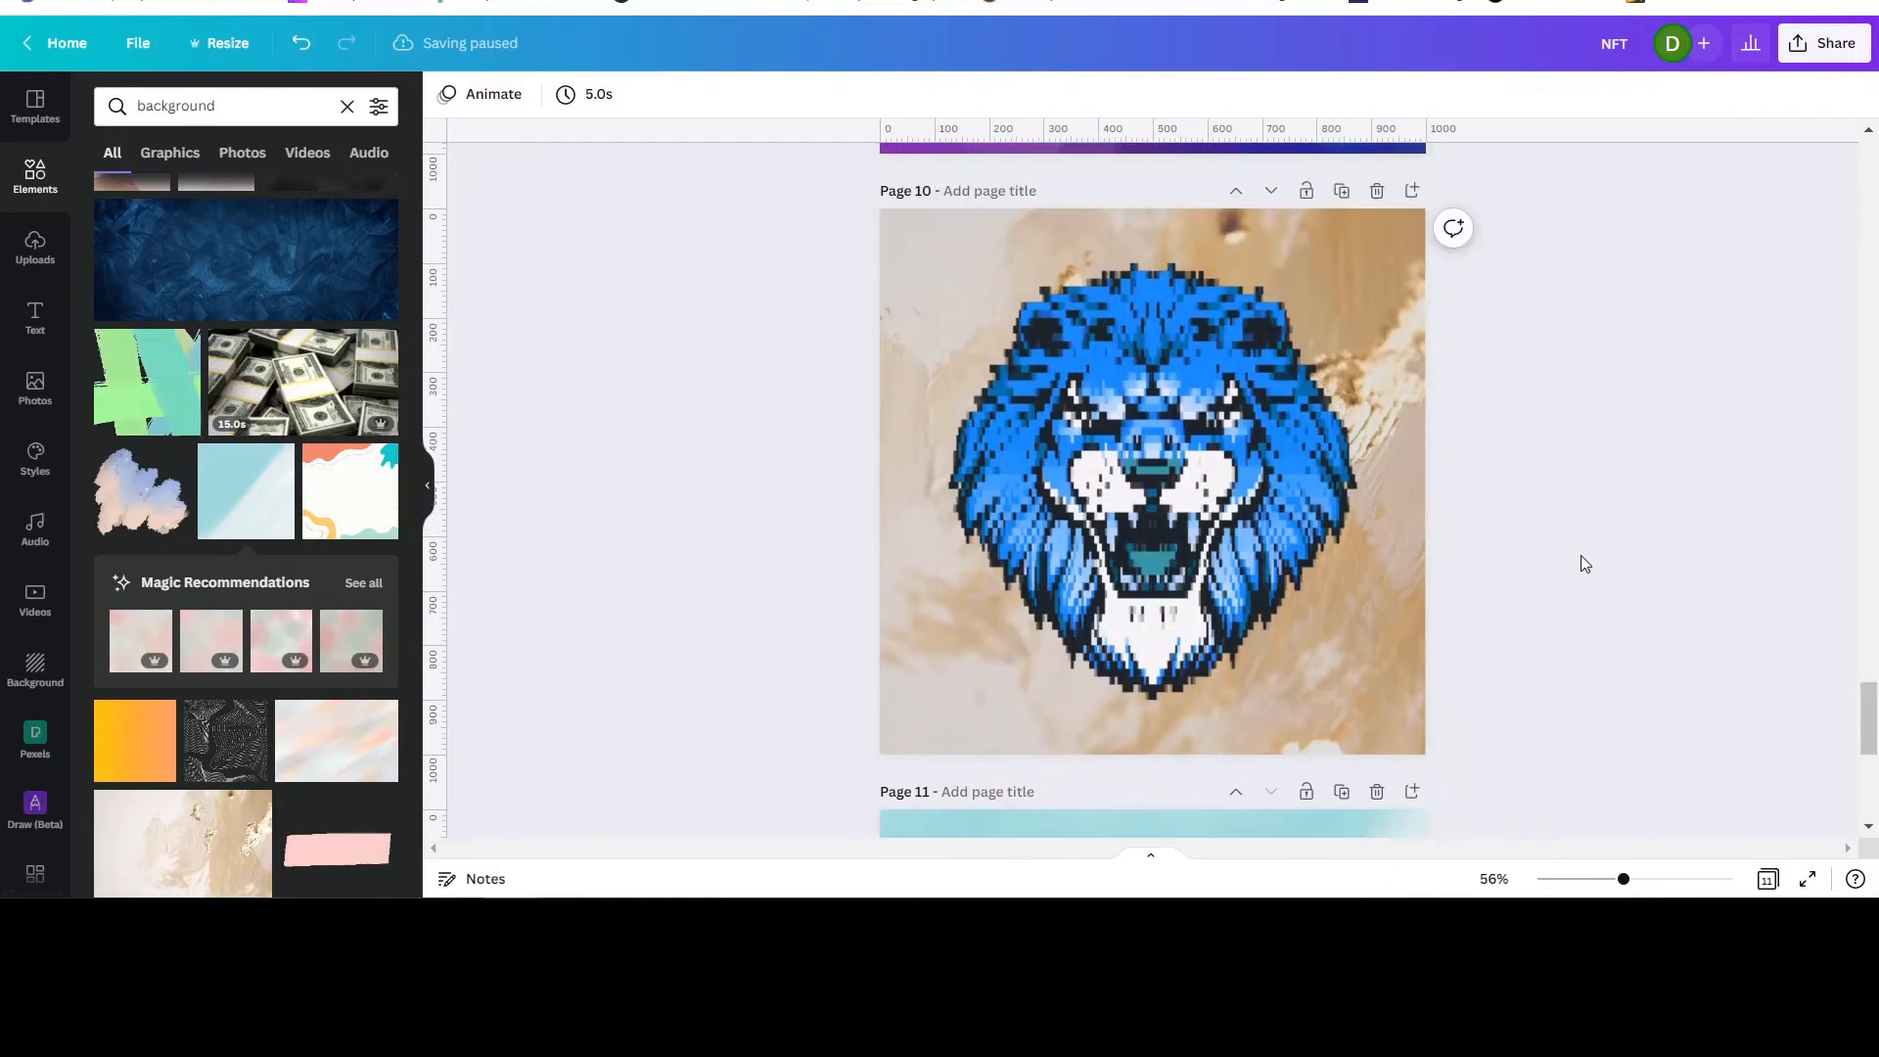
pyautogui.scroll(-4, 1582, 554)
pyautogui.scroll(3, 1582, 549)
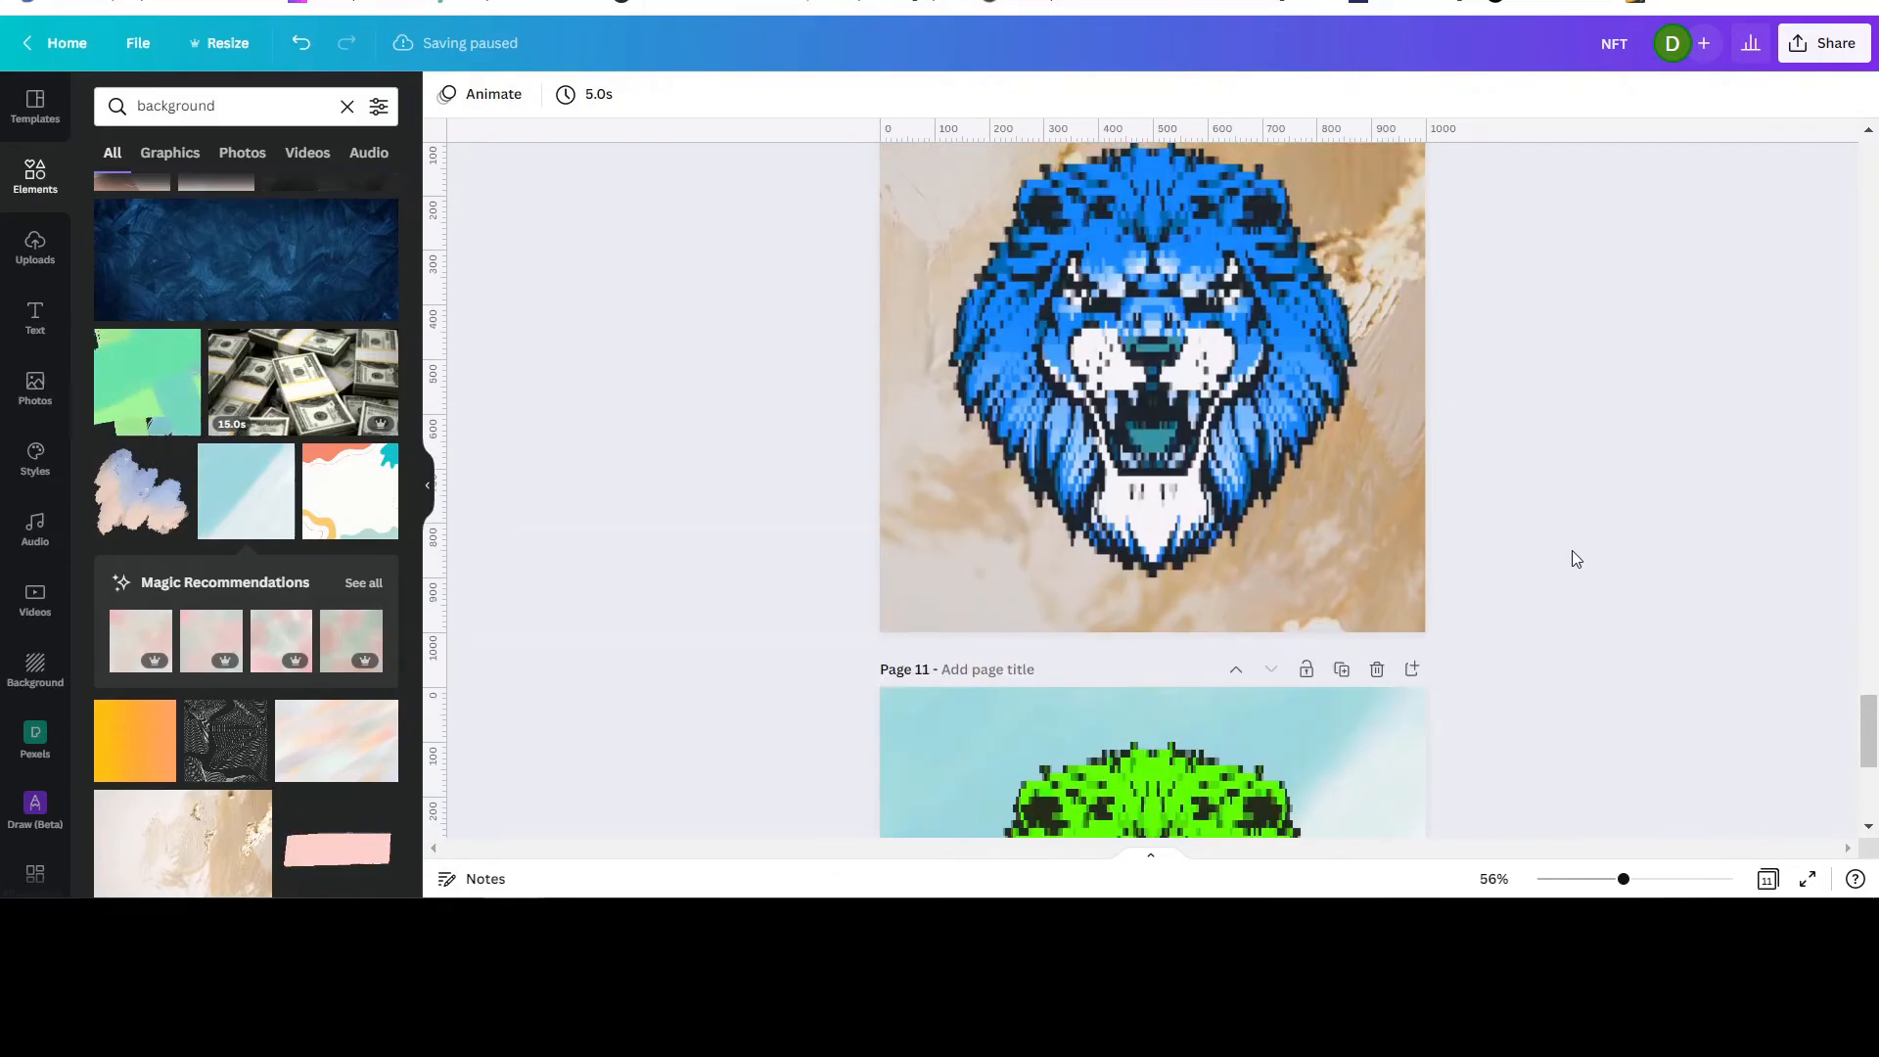
pyautogui.scroll(-1, 1572, 552)
pyautogui.scroll(-2, 1571, 551)
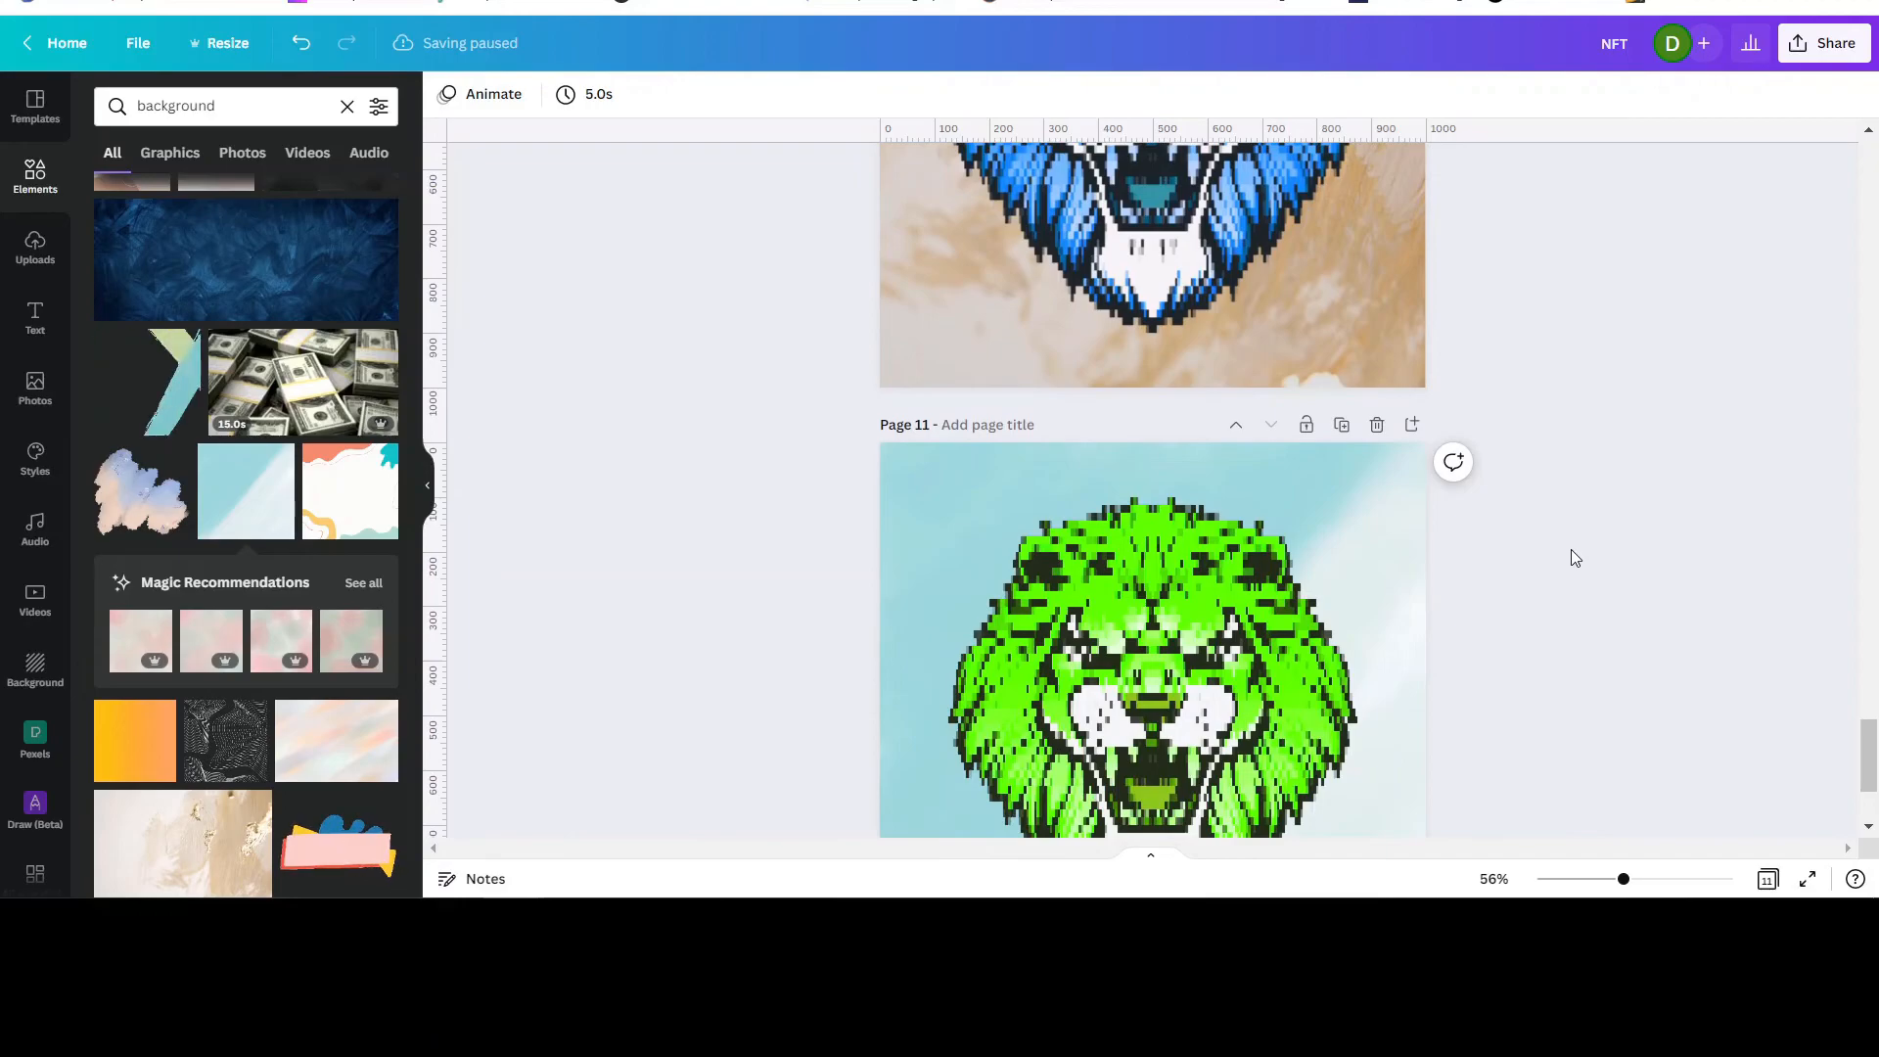
pyautogui.scroll(-3, 1574, 556)
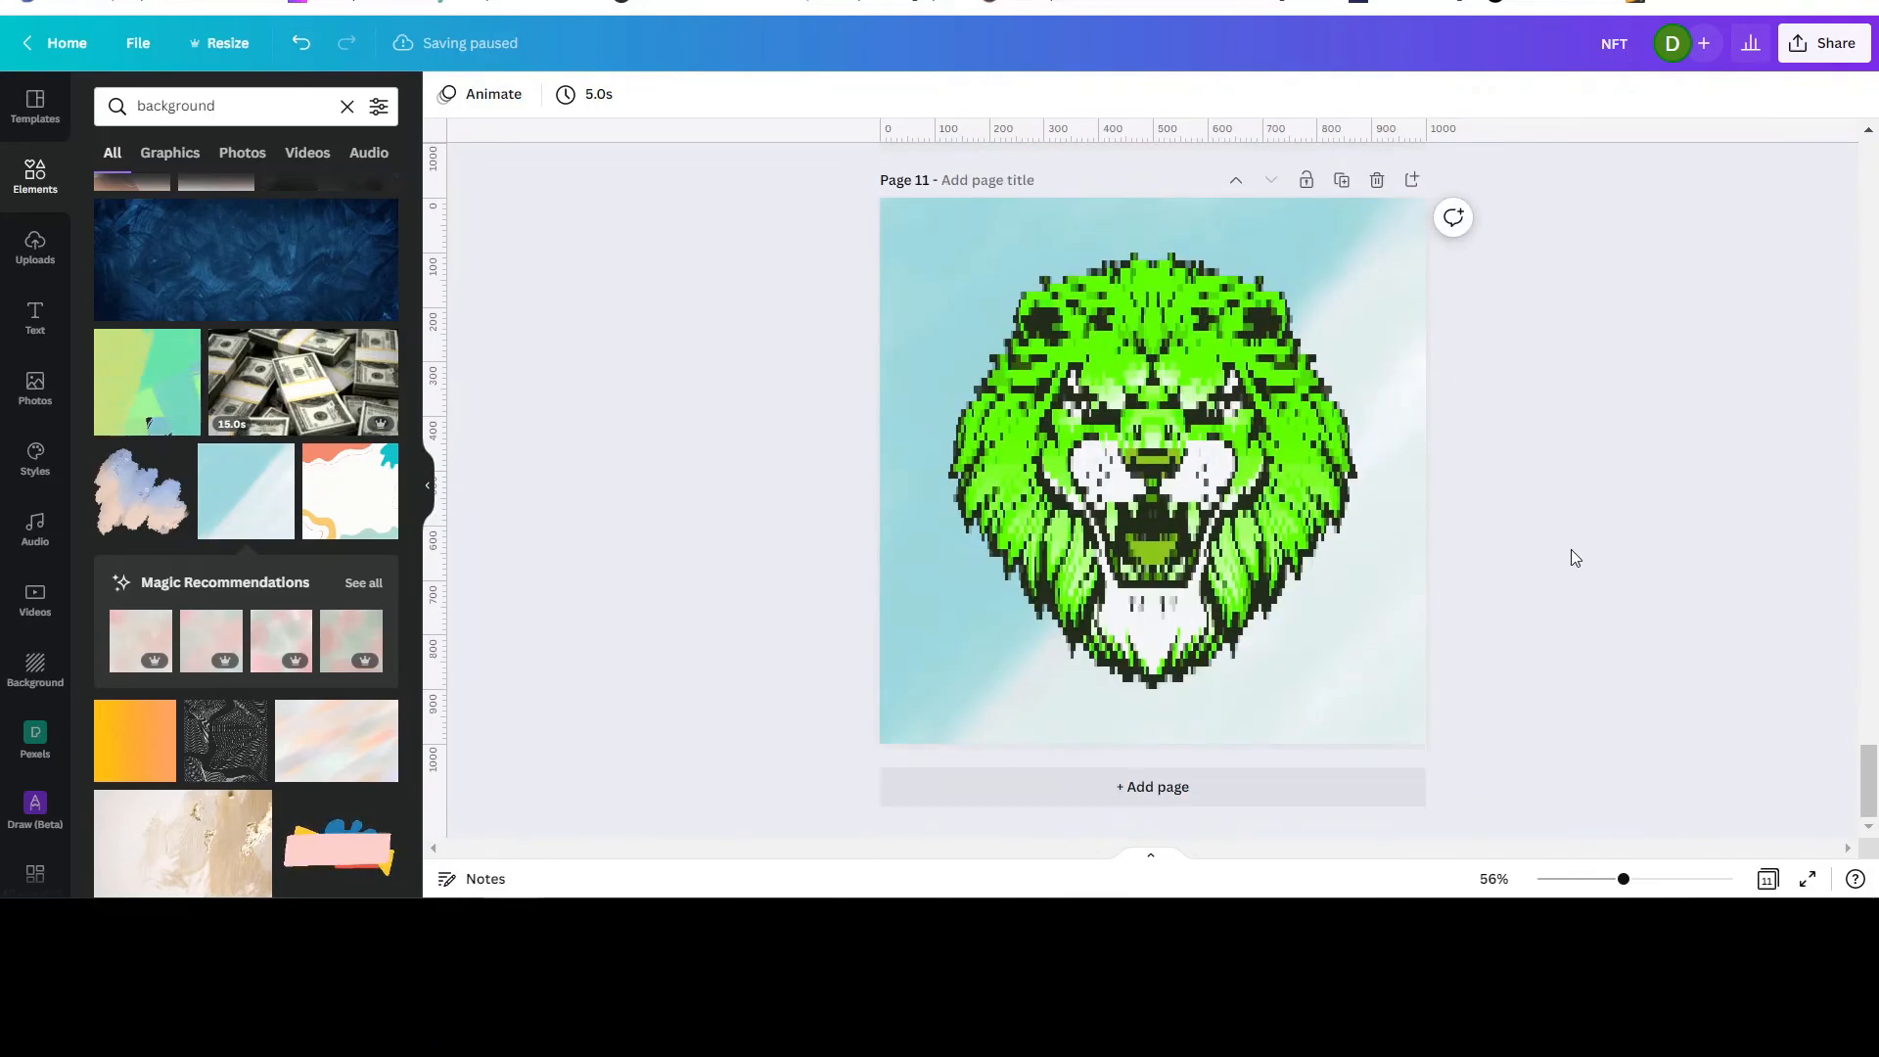
pyautogui.scroll(2, 1575, 558)
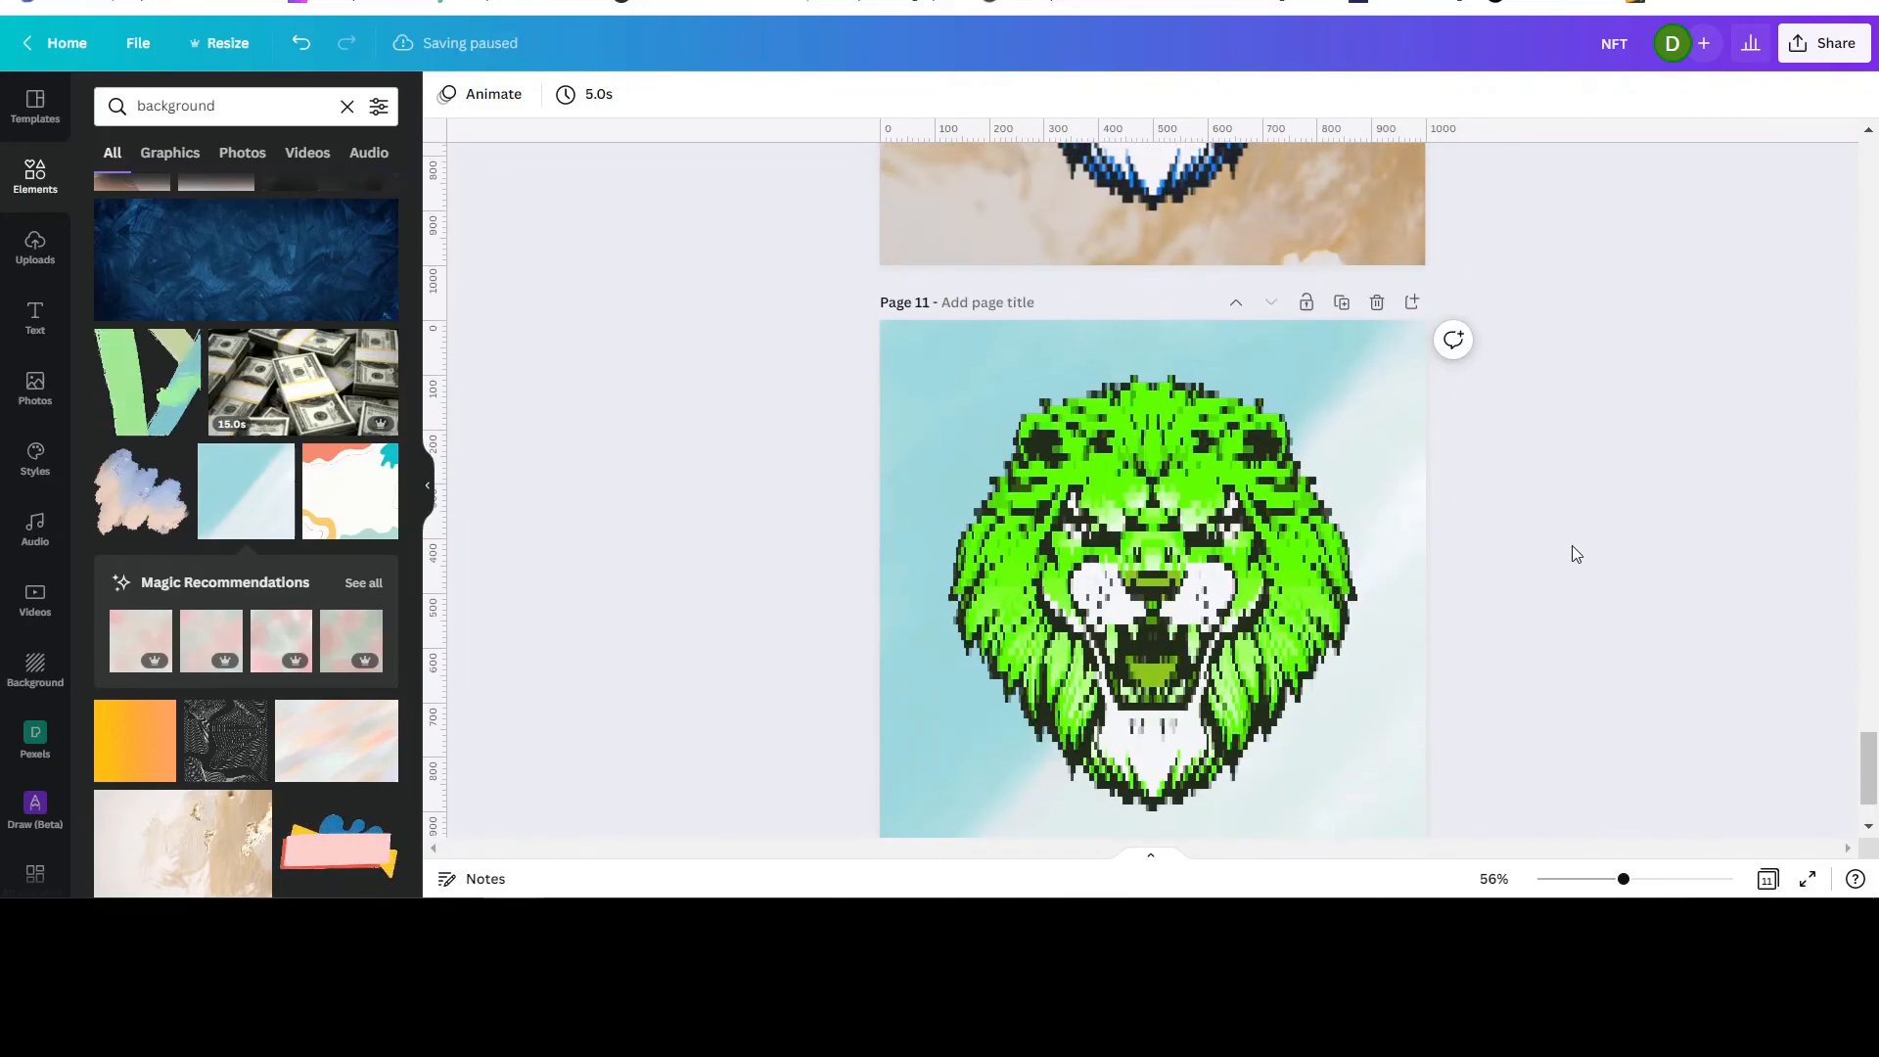